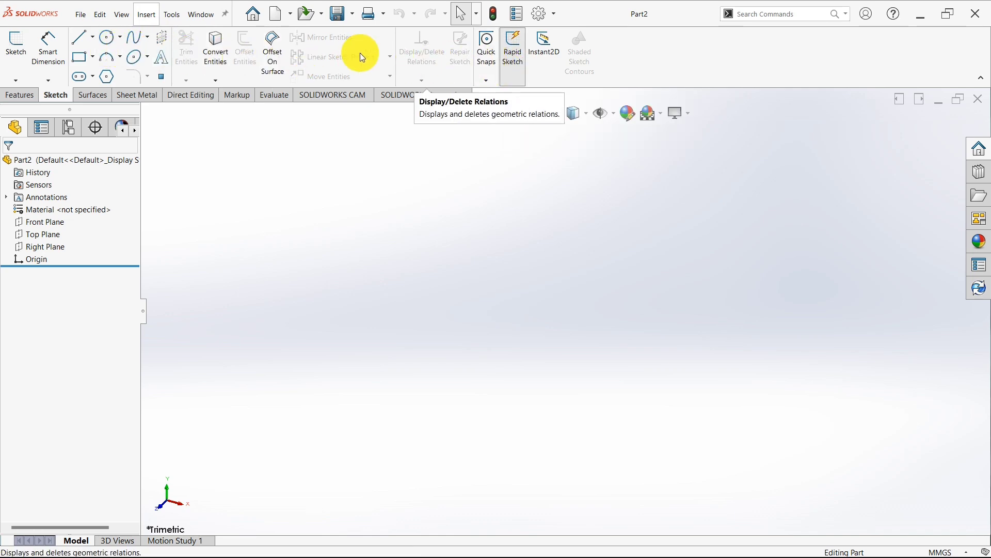
Step: Sketch a corner rectangle about 108 by 81 mm around the origin on the Top Plane
click(19, 95)
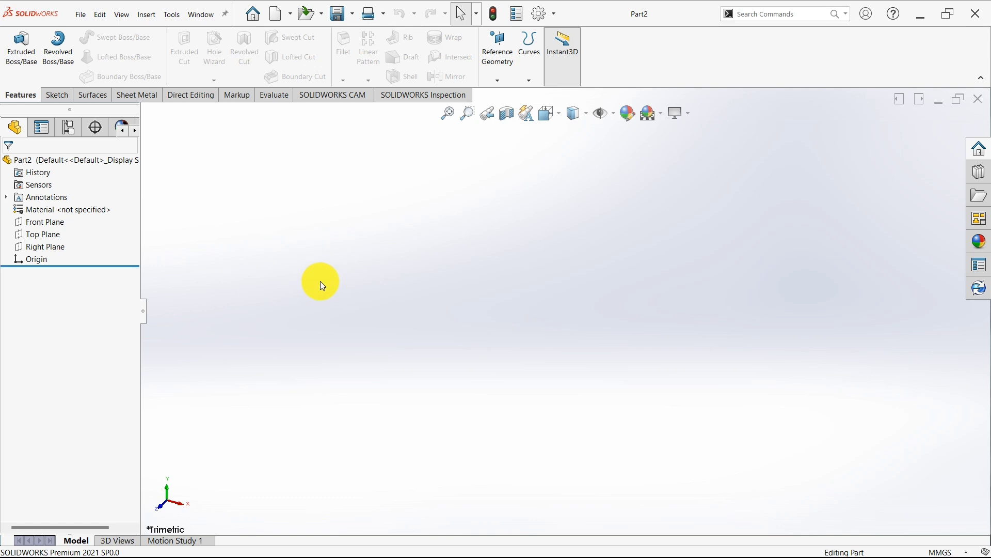
click(59, 96)
click(80, 77)
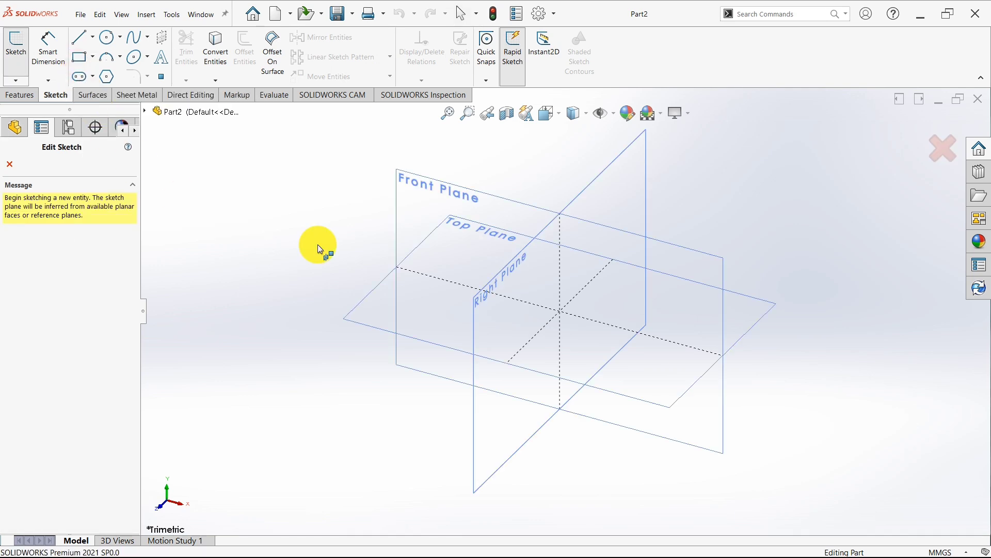
click(415, 244)
click(420, 244)
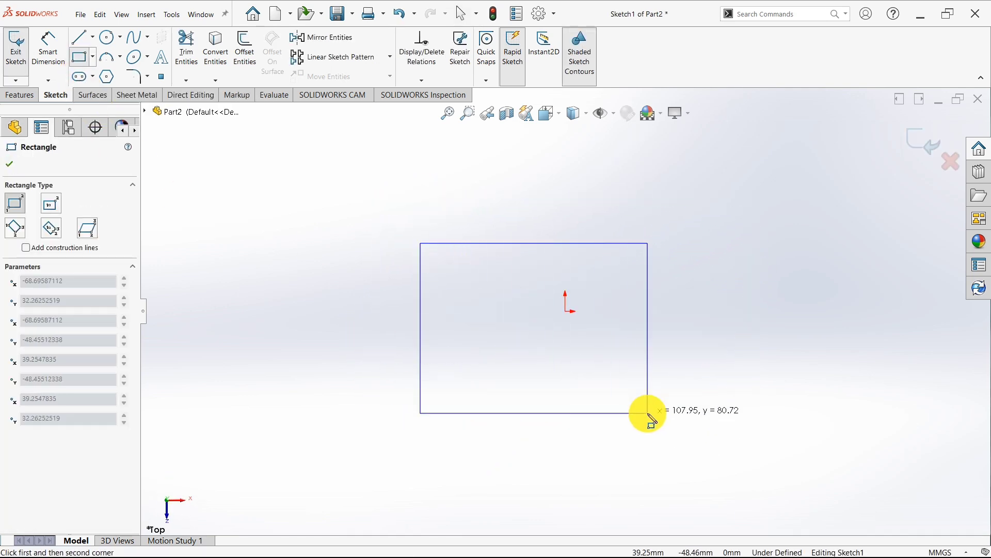
click(649, 413)
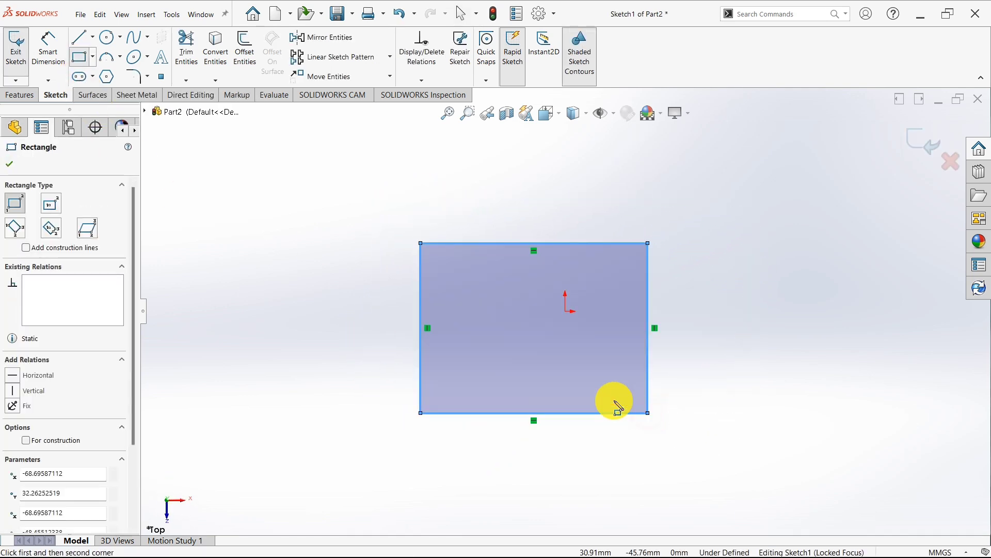
Step: Extrude the rectangle upward into a solid block
click(28, 95)
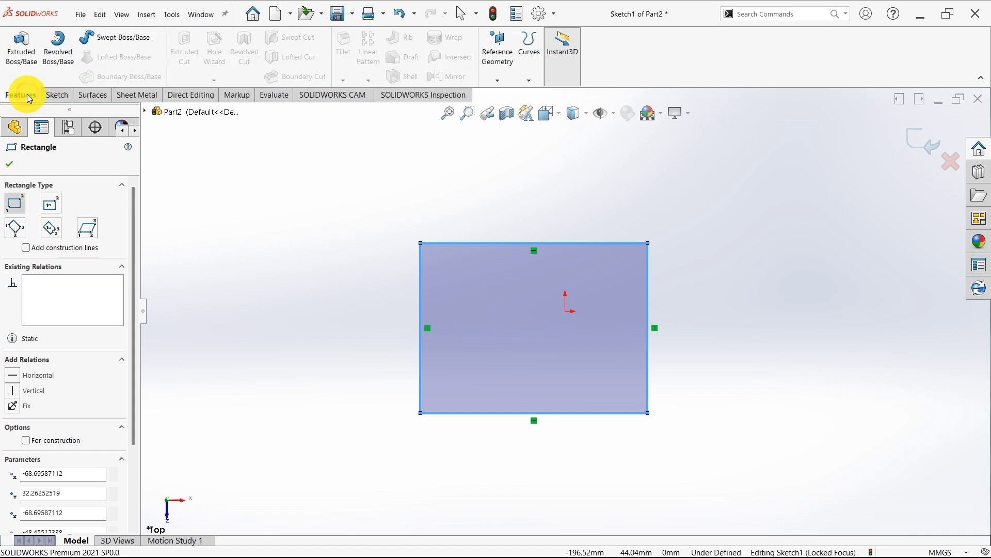
click(20, 64)
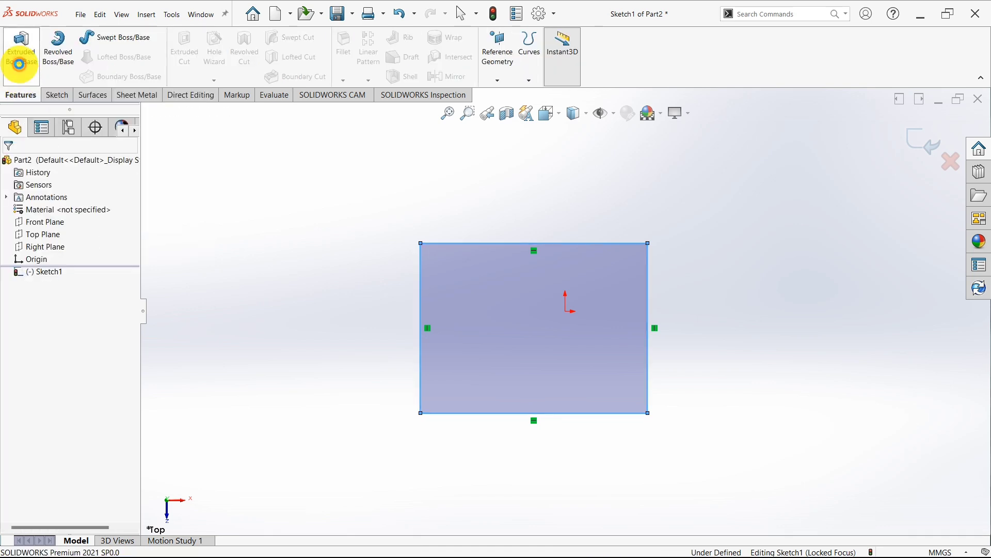
click(570, 273)
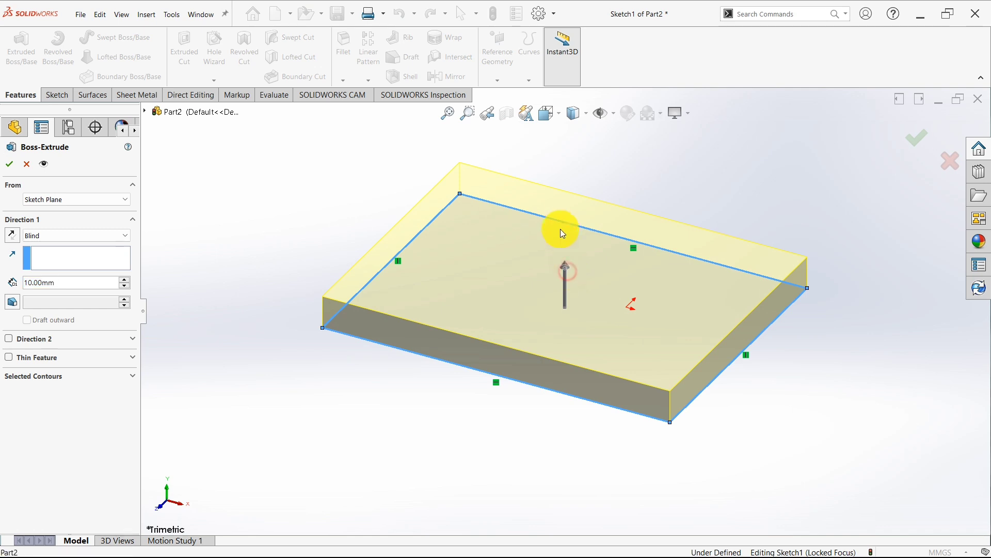
drag(566, 267, 859, 173)
click(915, 139)
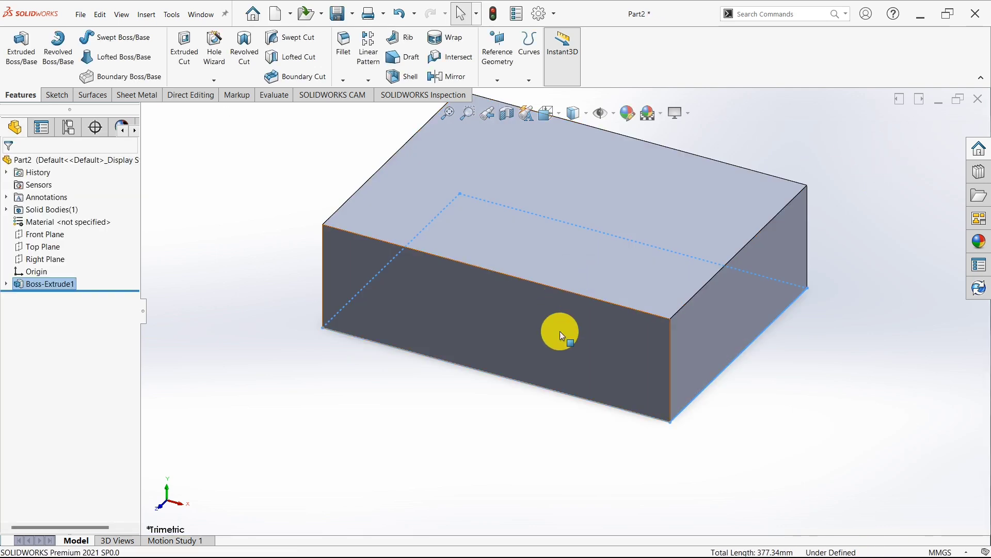
middle_drag(560, 331, 537, 431)
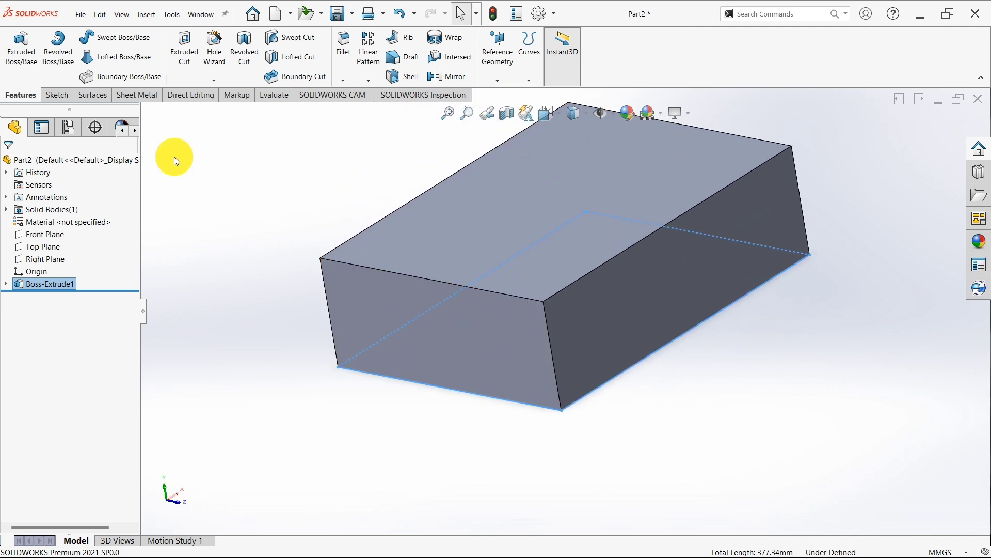
click(63, 95)
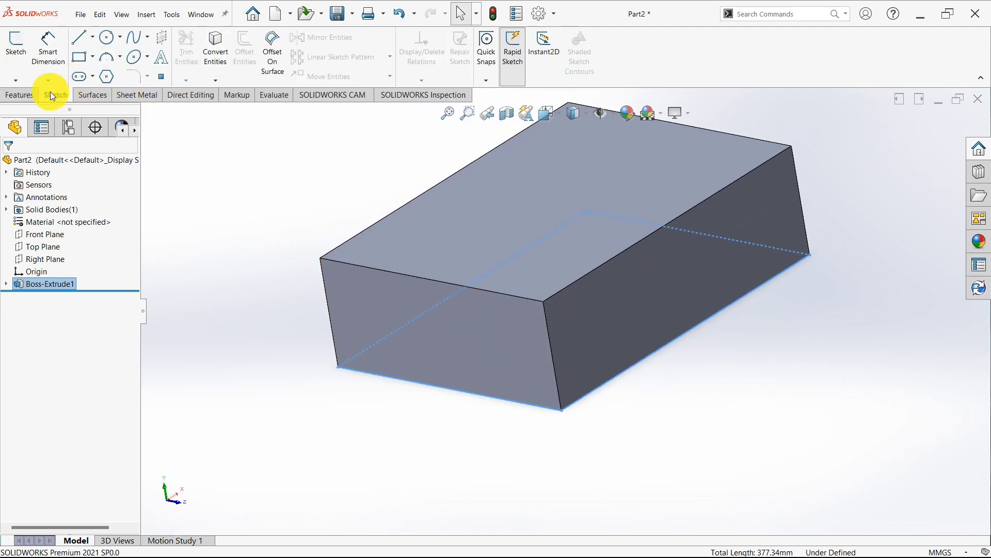
click(15, 99)
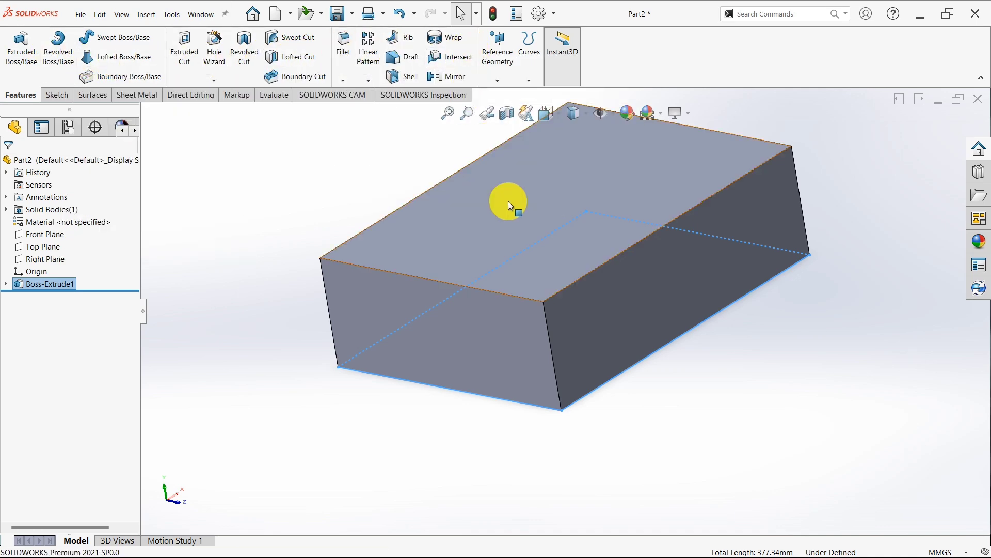
middle_drag(510, 203, 550, 358)
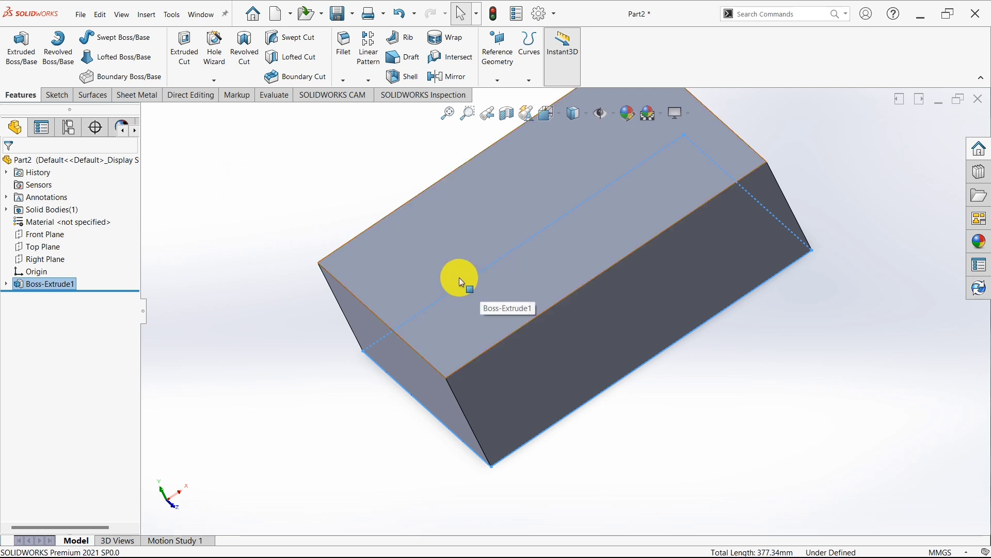
Step: Undo the block extrusion and remove its rectangle sketch from the part
click(462, 264)
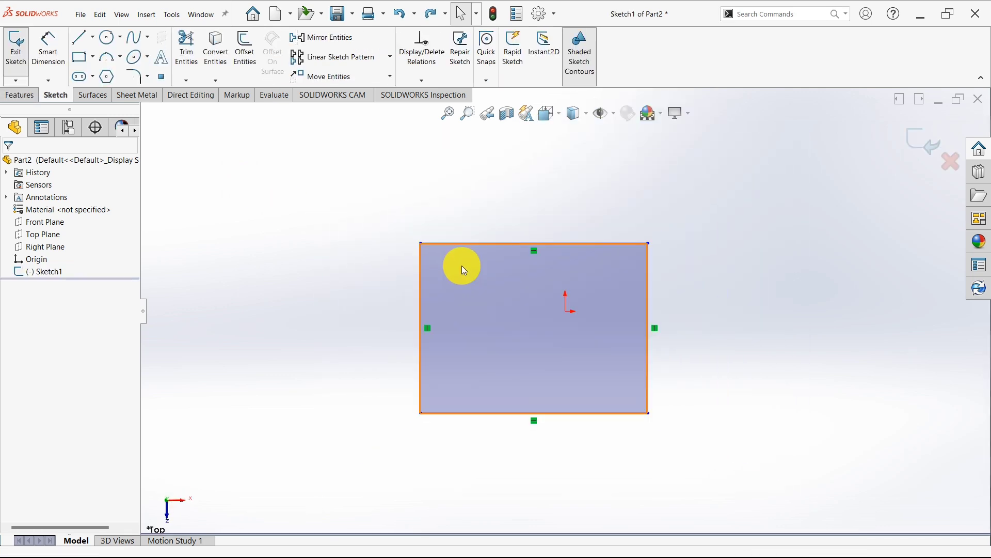
key(ctrl+a)
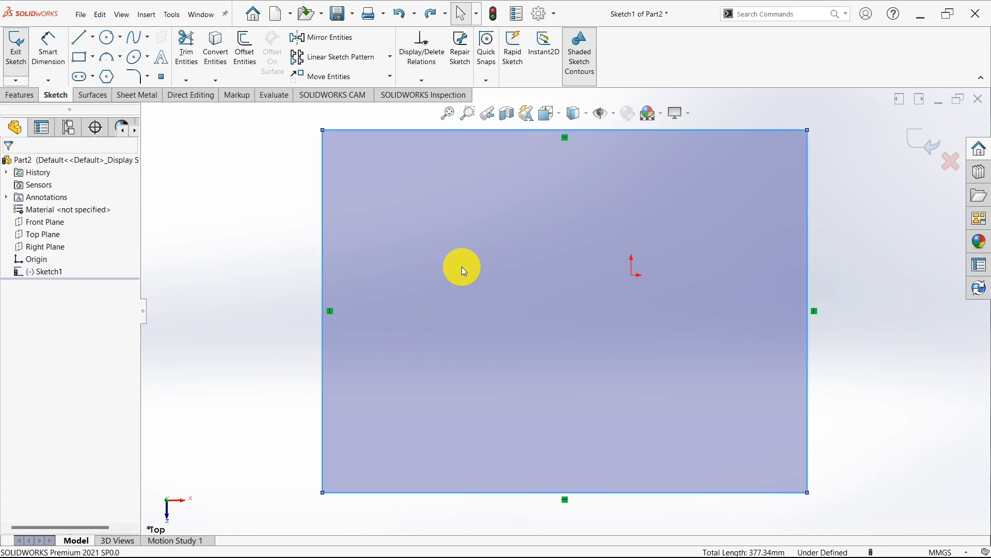
key(Delete)
key(ctrl+b)
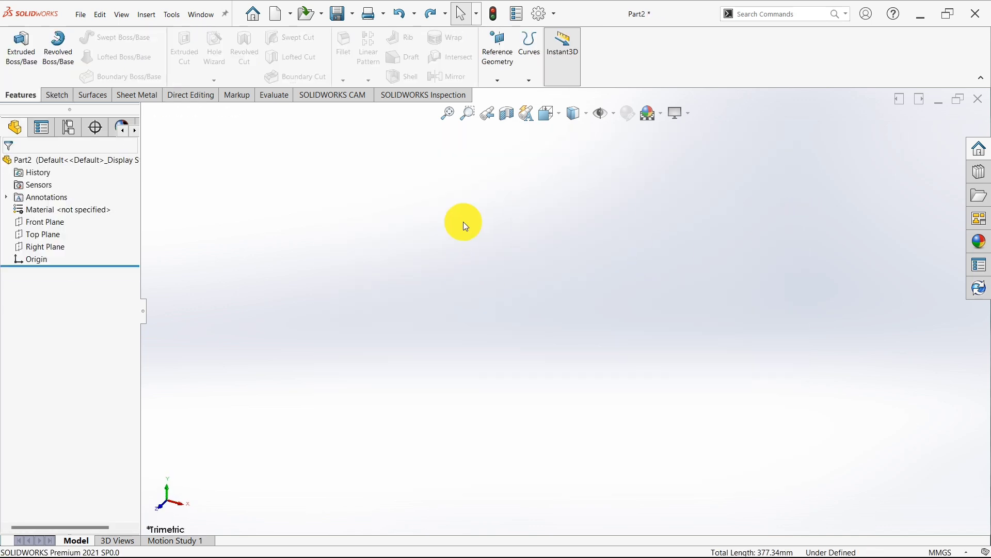
click(456, 242)
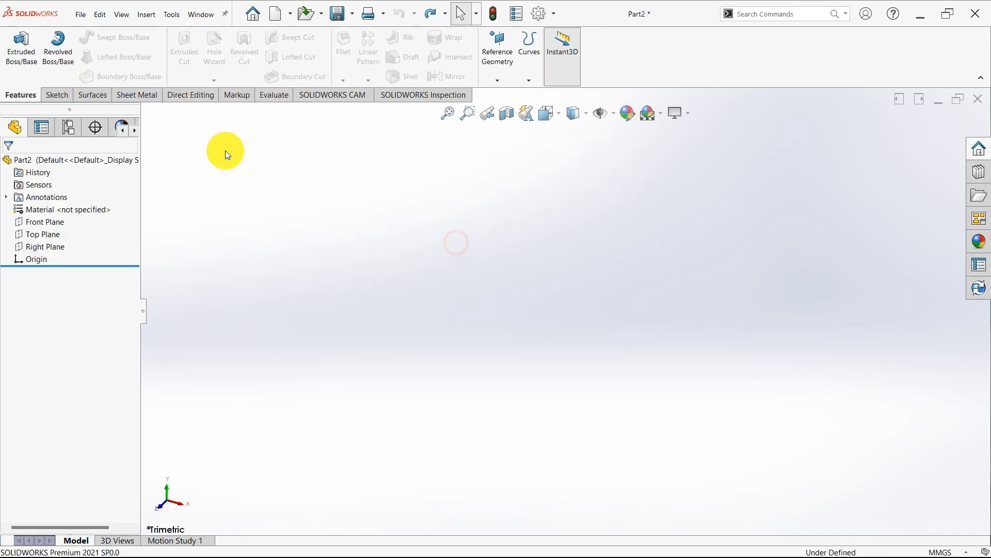
Step: Sketch a circle with a radius of about 39.6 mm on the Front Plane, beside the origin
click(56, 95)
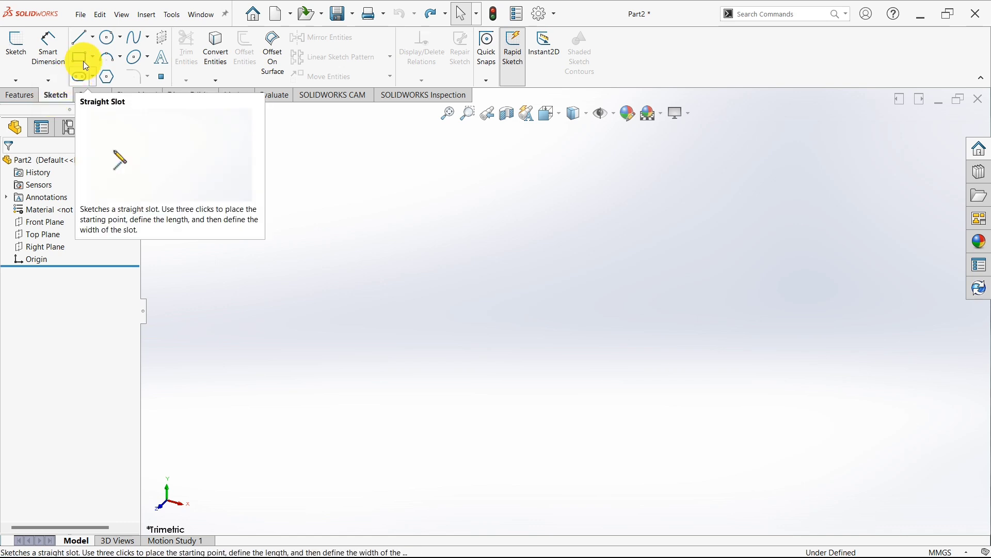
click(113, 38)
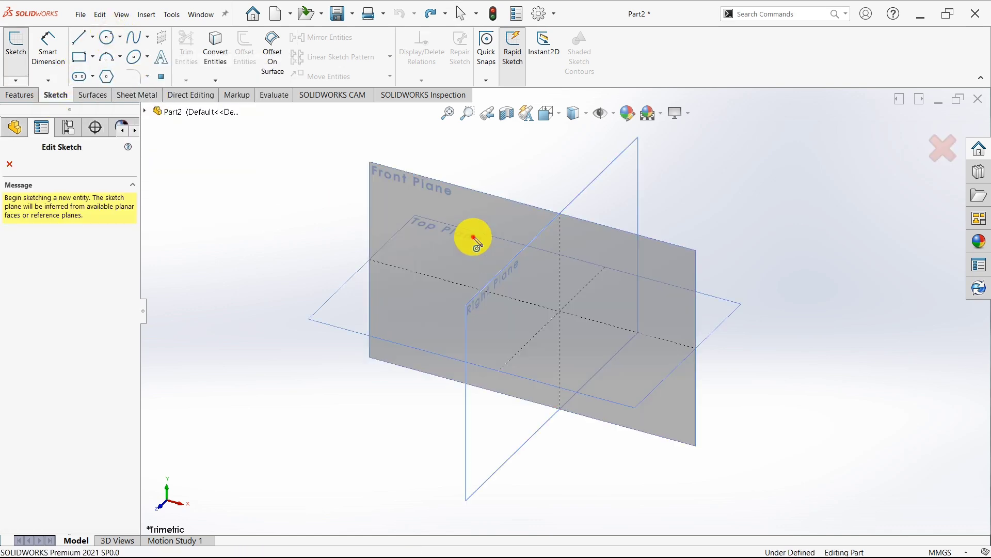
click(466, 237)
click(473, 237)
click(532, 325)
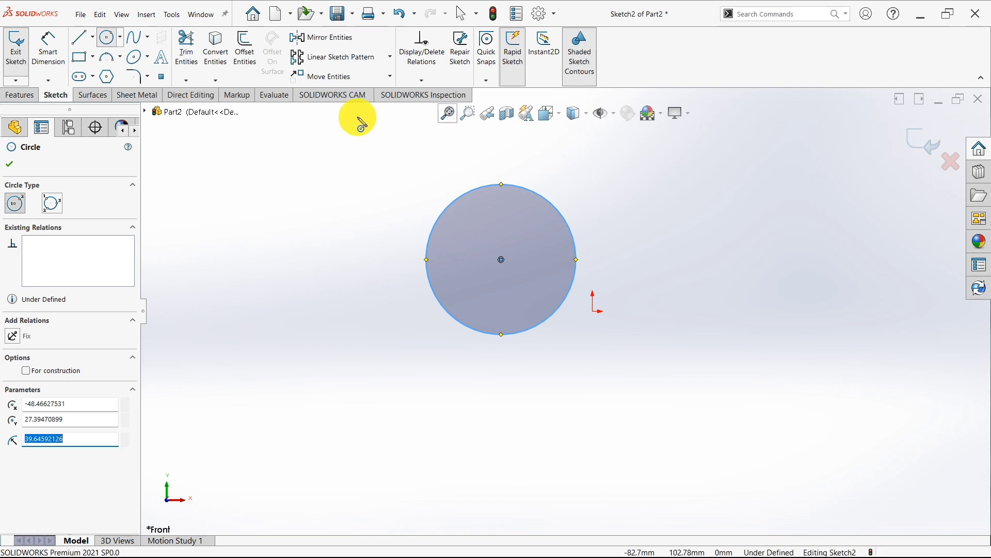
Step: Extrude the circle to a blind depth of 50 mm to form a solid cylinder
click(11, 95)
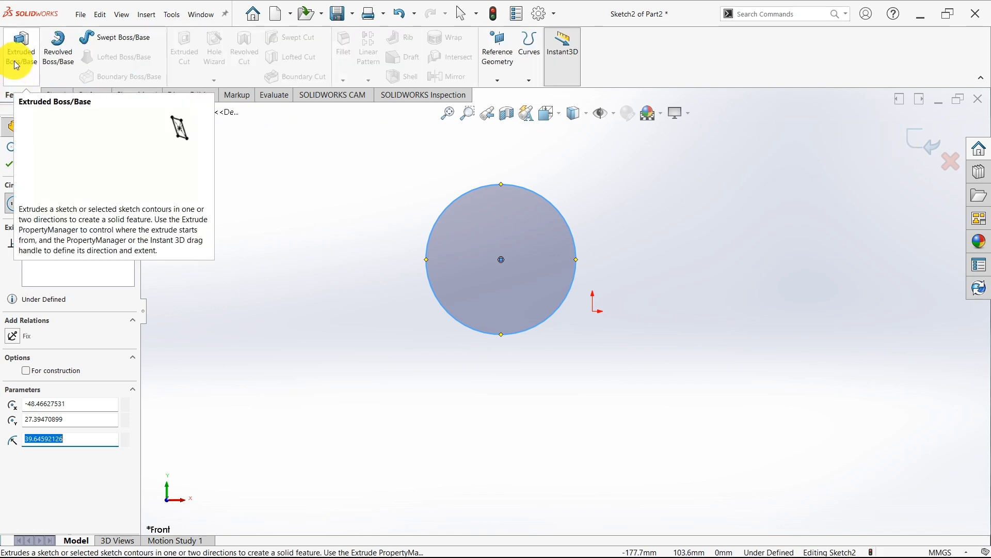
click(18, 62)
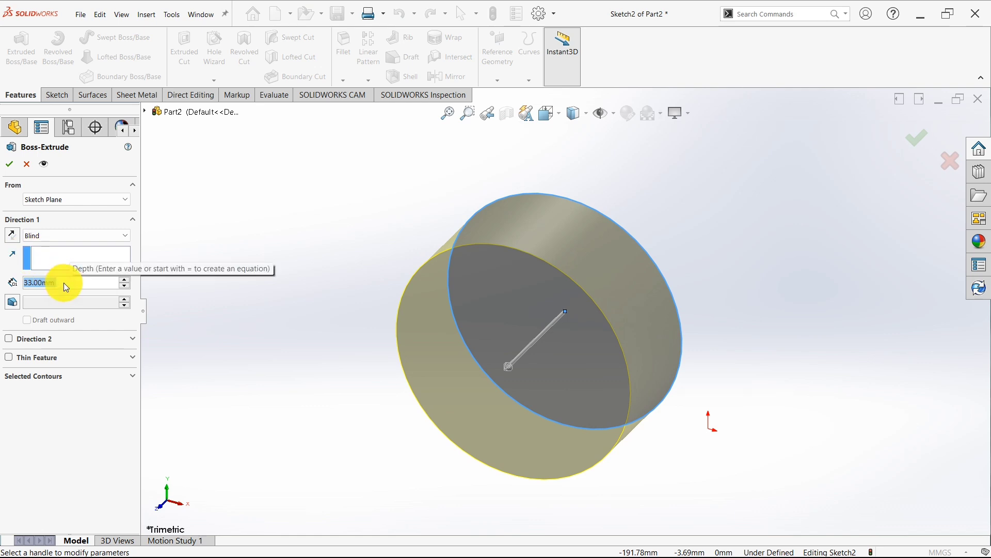
text(50)
key(Return)
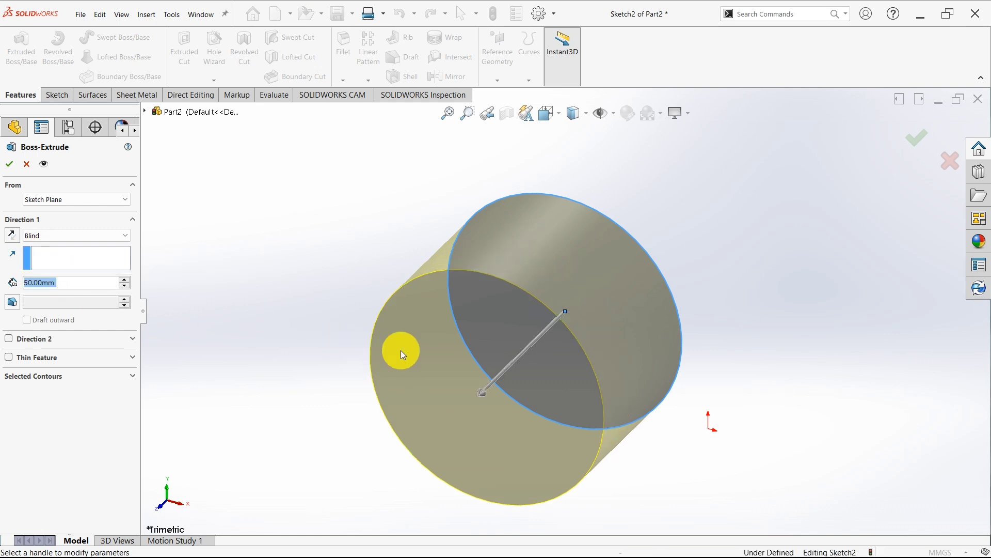
mouse_move(482, 392)
mouse_down()
mouse_move(442, 415)
mouse_move(475, 391)
mouse_up()
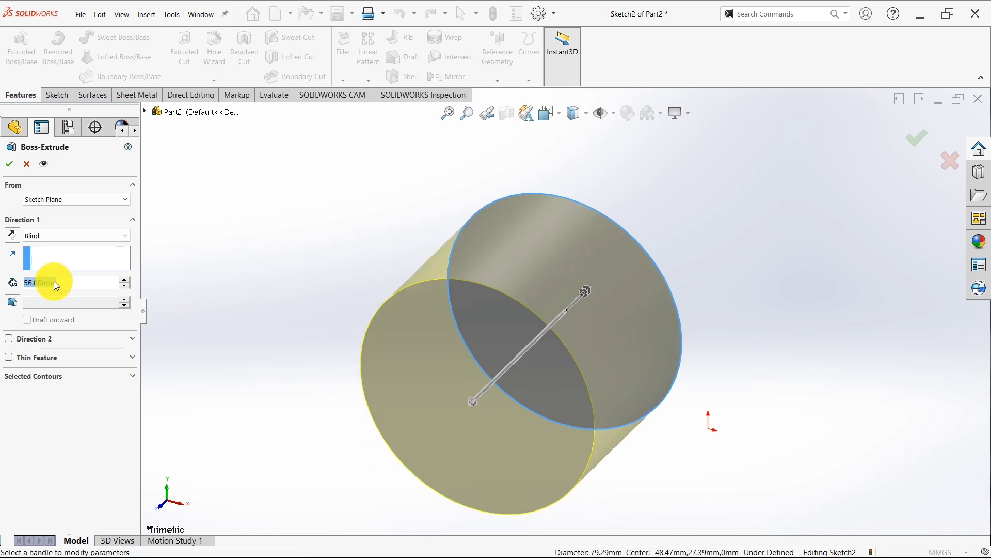
text(50)
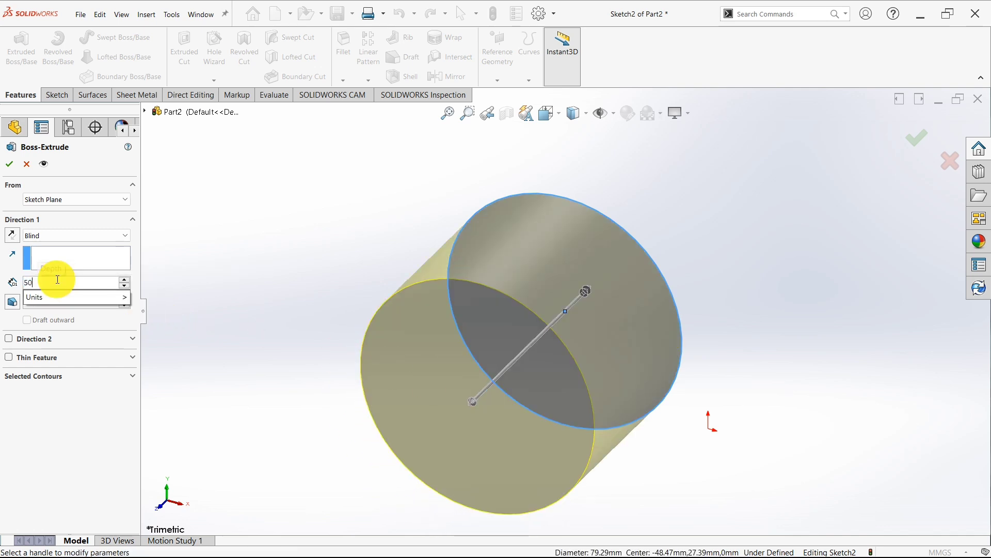
key(Return)
click(9, 164)
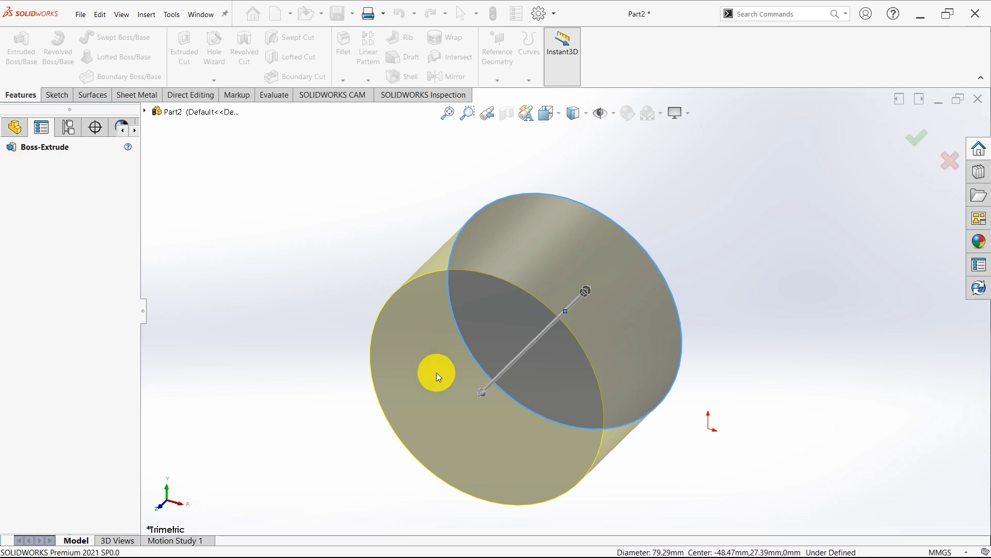
Step: Start a boss extrusion on the cylinder's front face and sketch a corner rectangle that encloses the whole circular face
middle_drag(458, 405, 509, 335)
click(542, 318)
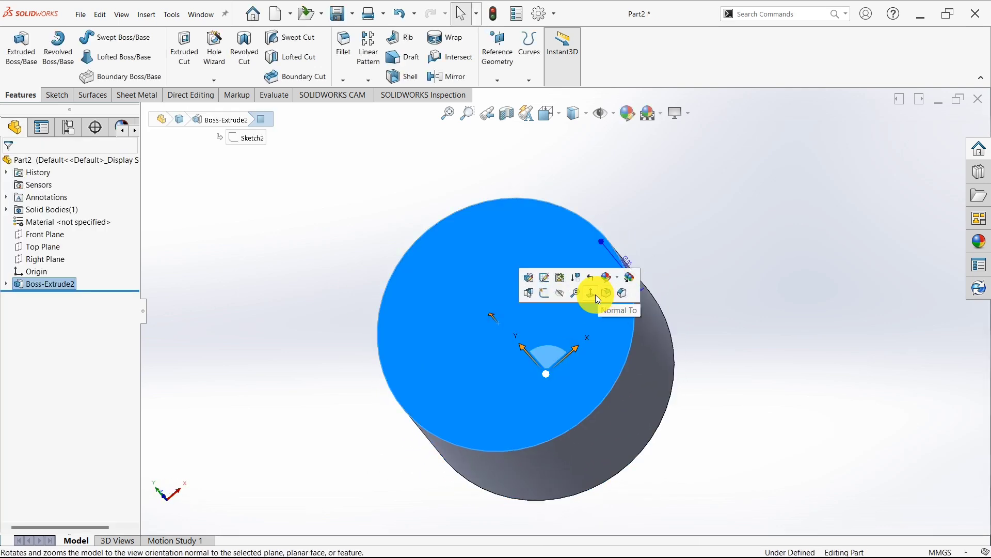
click(596, 295)
click(301, 266)
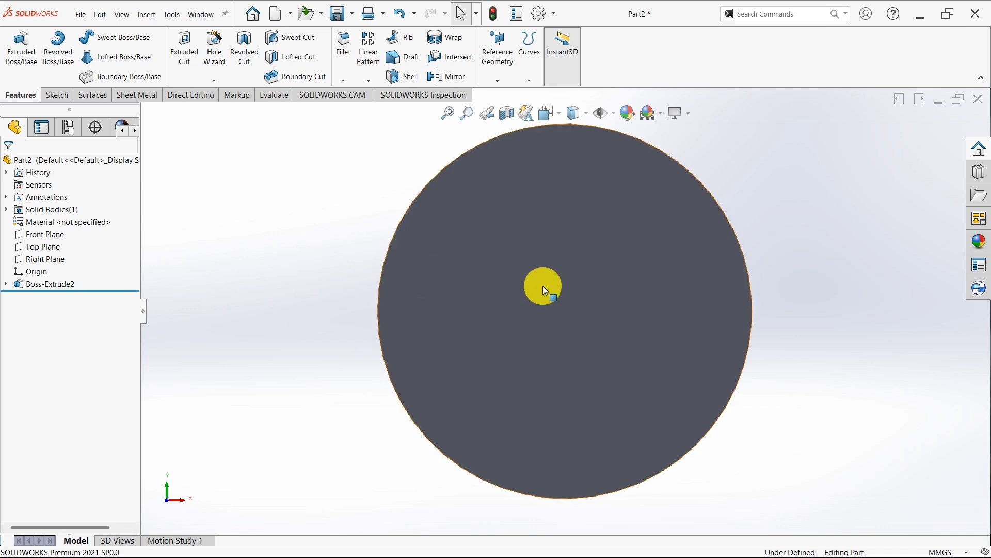
key(f)
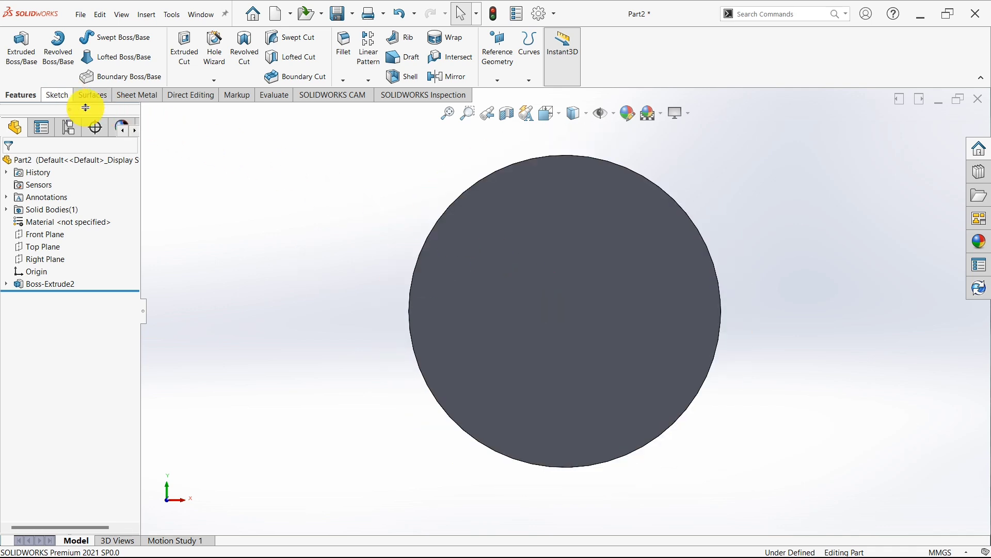
click(24, 51)
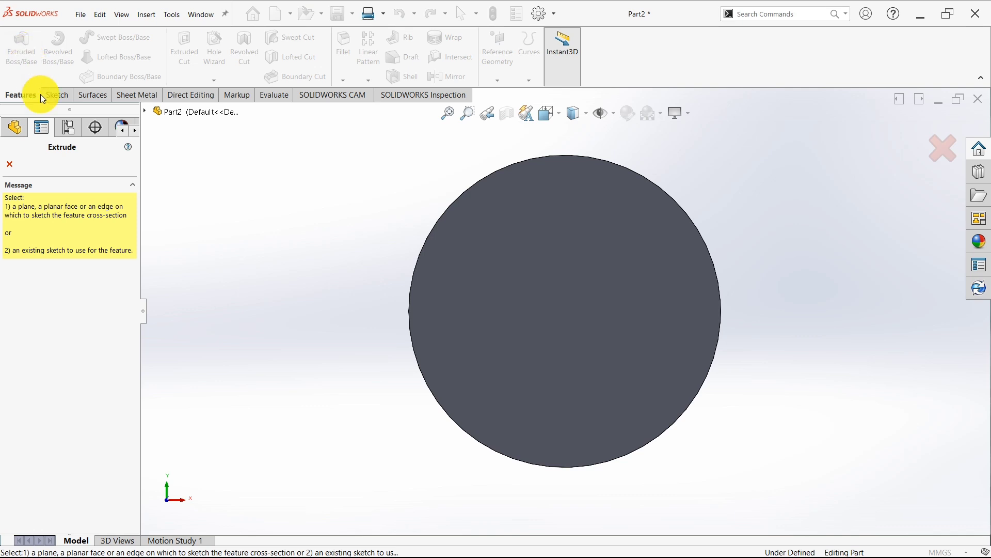
click(539, 287)
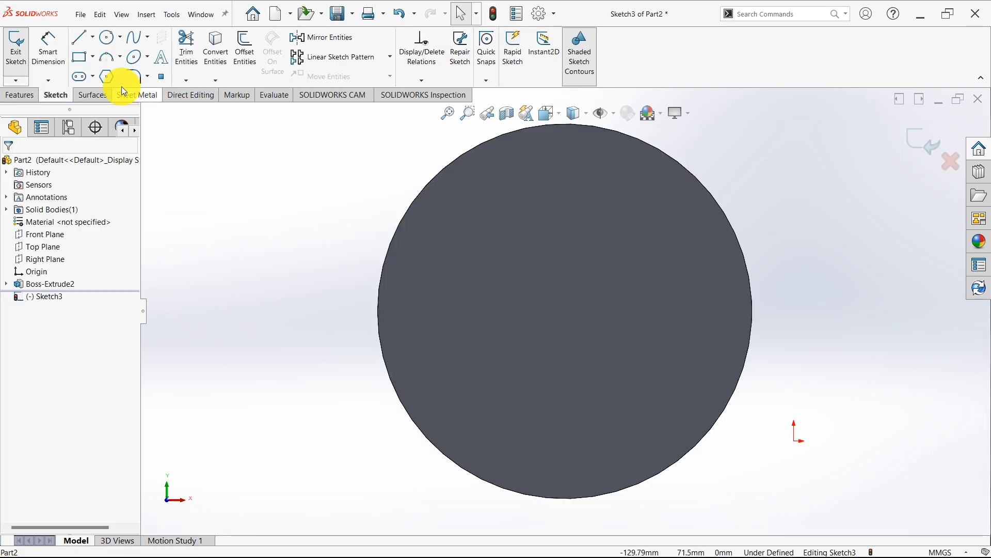
click(82, 61)
key(f)
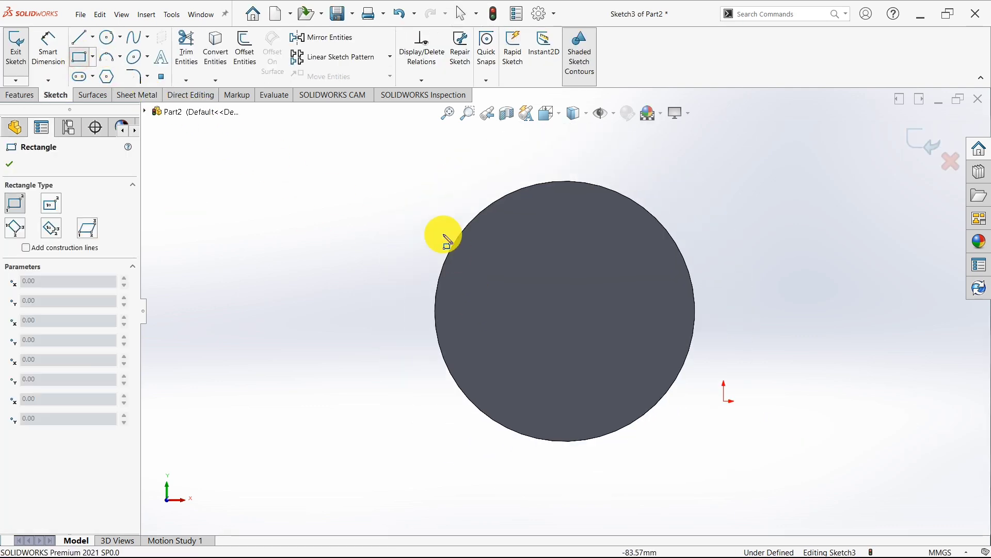
mouse_move(376, 148)
mouse_down()
mouse_move(612, 388)
mouse_move(767, 482)
mouse_move(785, 482)
mouse_move(780, 476)
mouse_up()
mouse_move(631, 464)
middle_down()
mouse_move(622, 417)
mouse_move(681, 265)
middle_up()
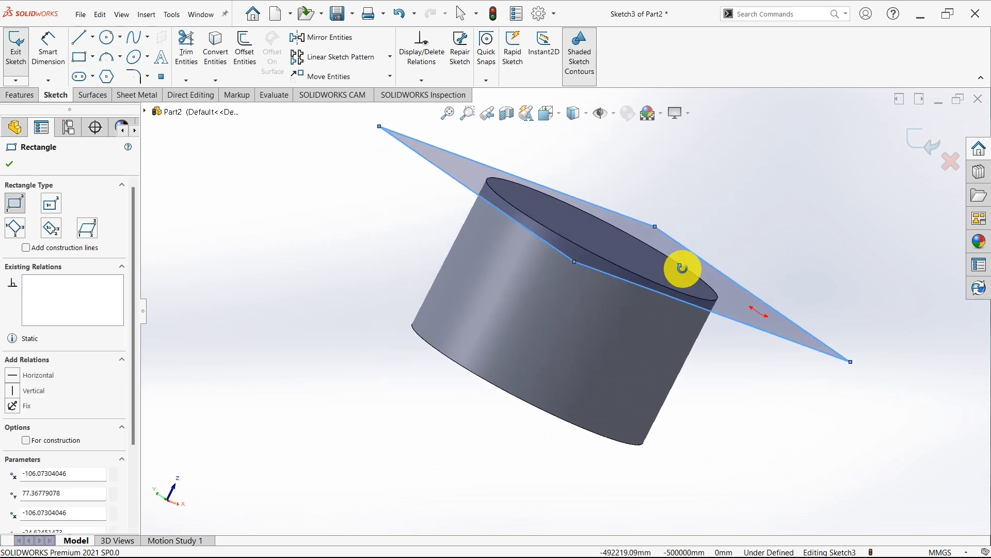
click(10, 164)
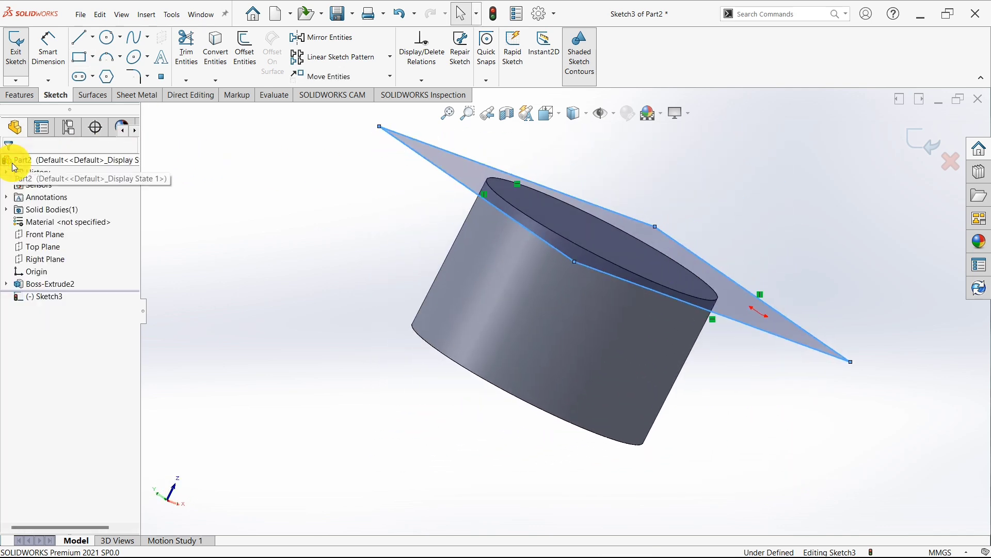
Step: Finish the rectangle sketch and extrude it to a blind depth of 50 mm, merged with the cylinder
click(19, 95)
click(55, 95)
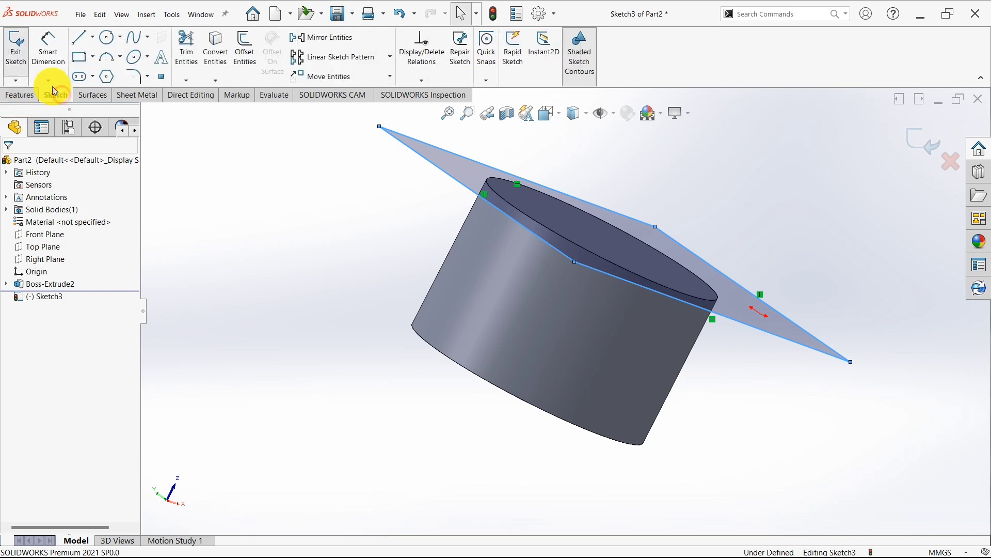
click(17, 56)
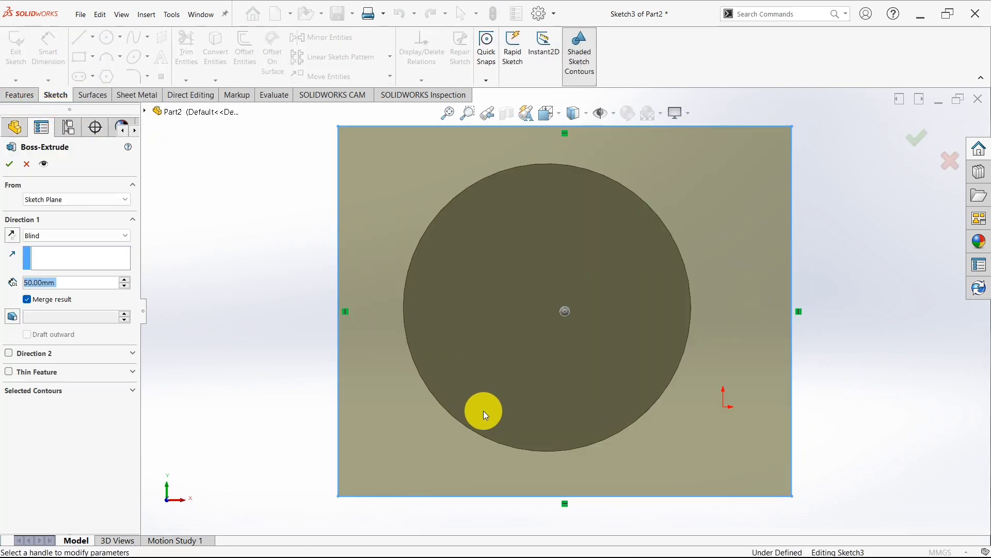
middle_drag(483, 411, 562, 373)
scroll(429, 373, down, 1)
scroll(426, 371, up, 1)
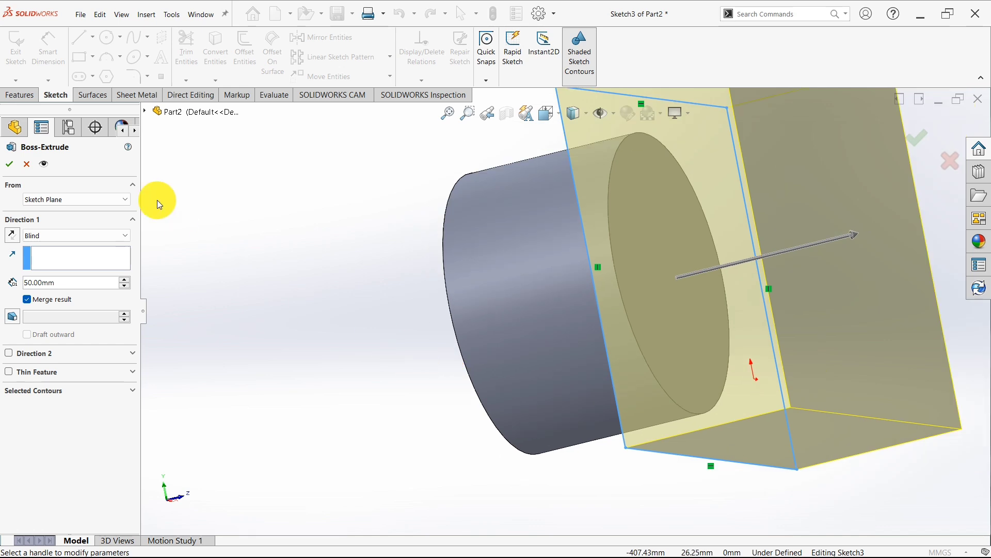
scroll(351, 321, up, 2)
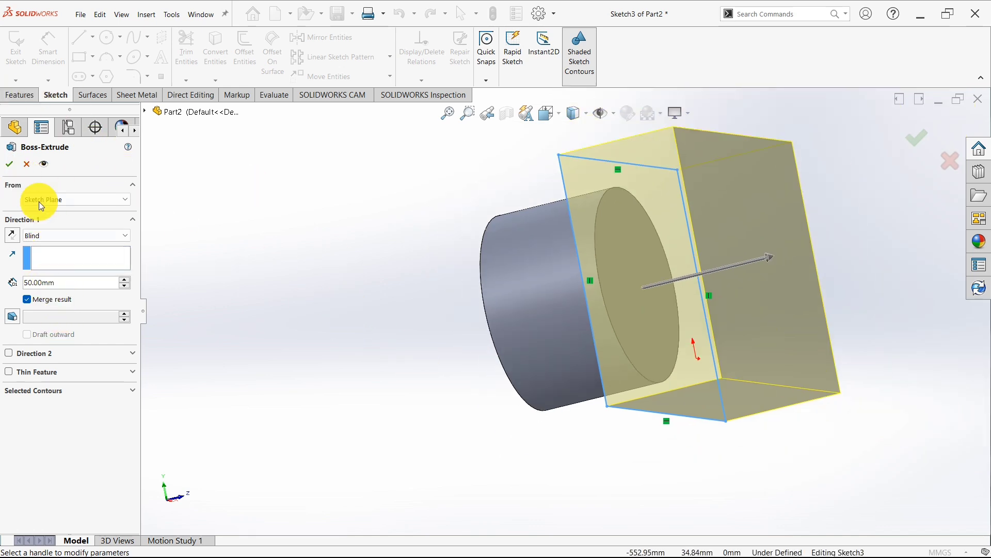
click(9, 163)
middle_drag(420, 354, 401, 248)
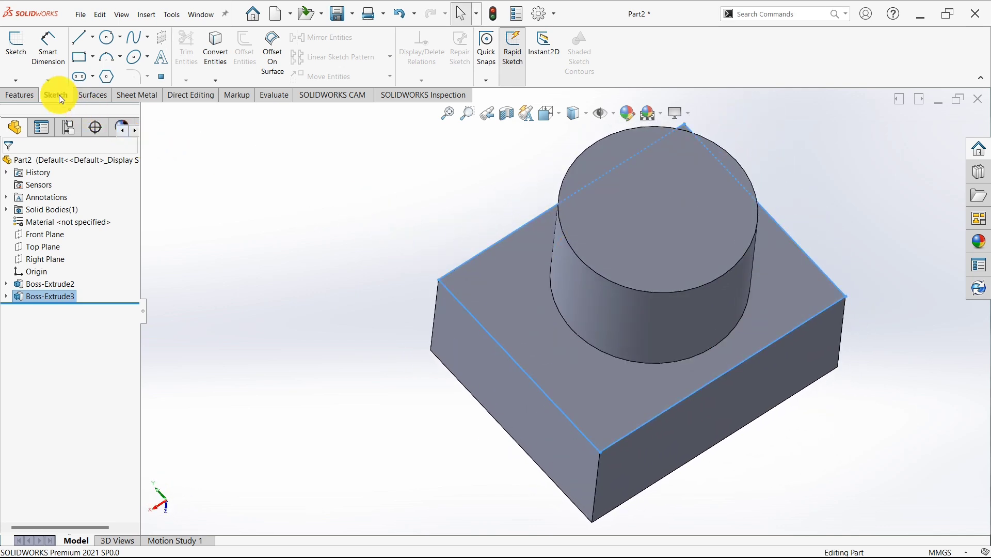
click(610, 376)
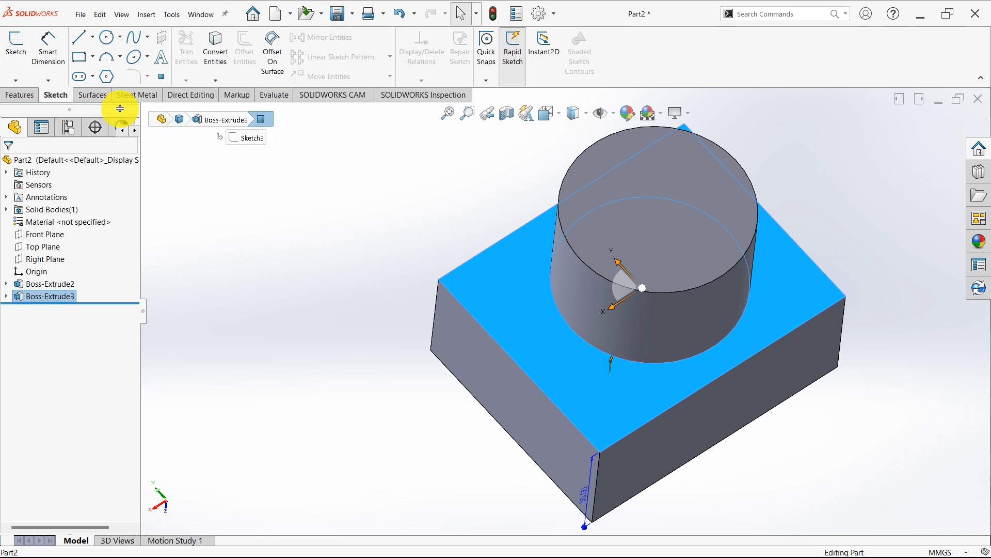
click(22, 96)
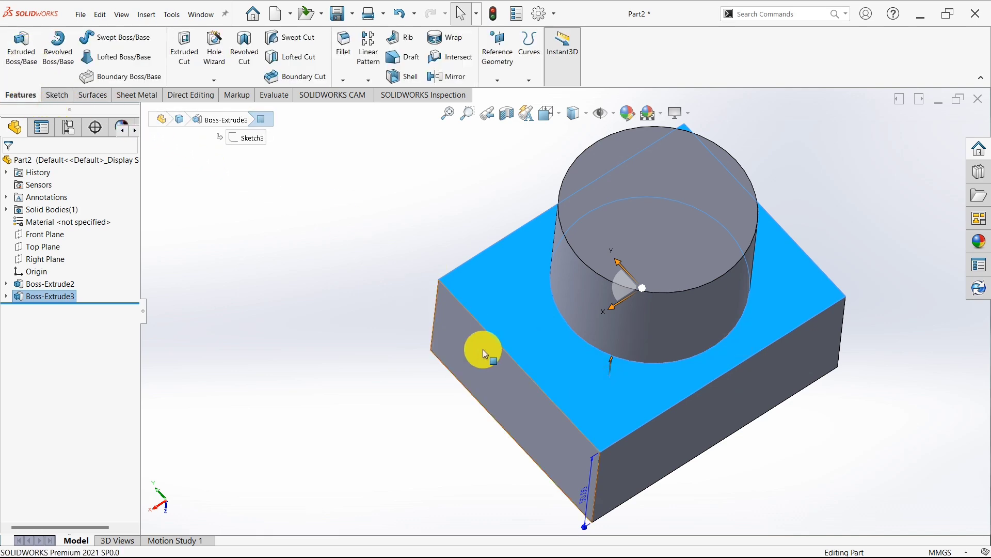
scroll(482, 349, down, 3)
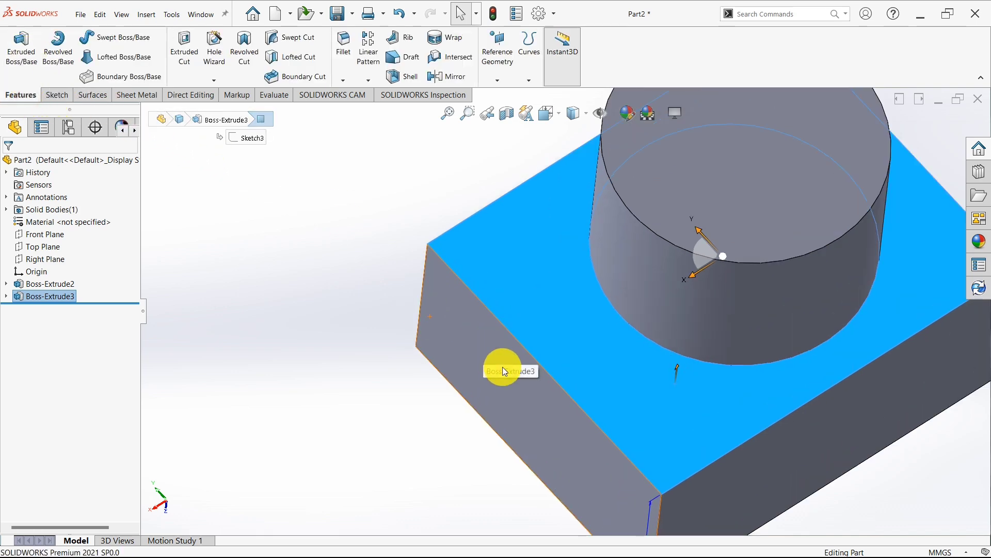
click(37, 73)
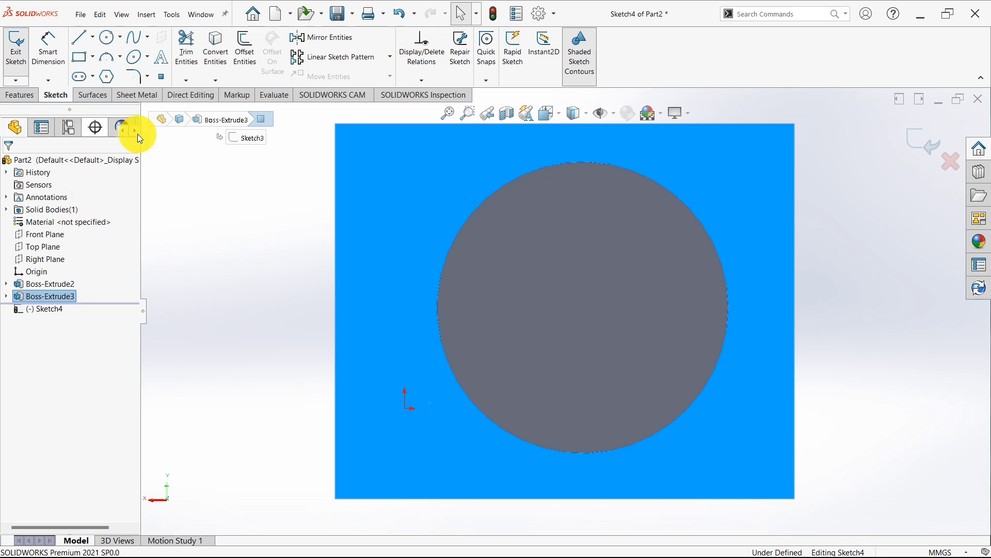
click(951, 161)
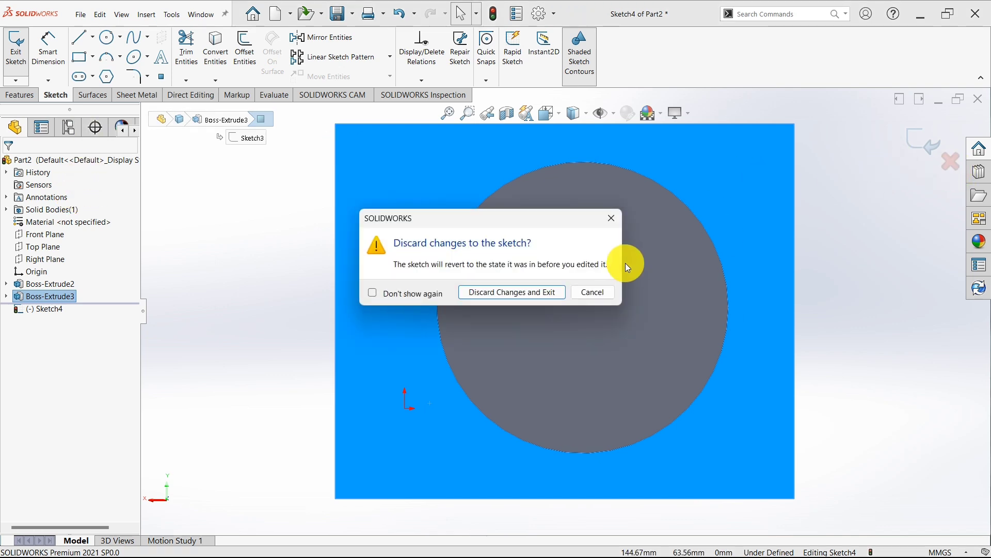
click(619, 223)
click(898, 146)
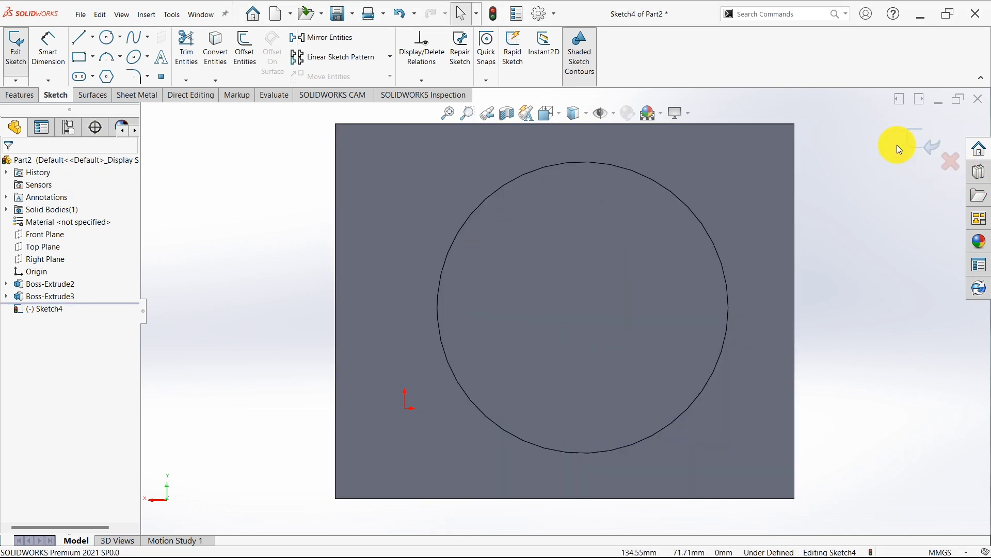
click(39, 295)
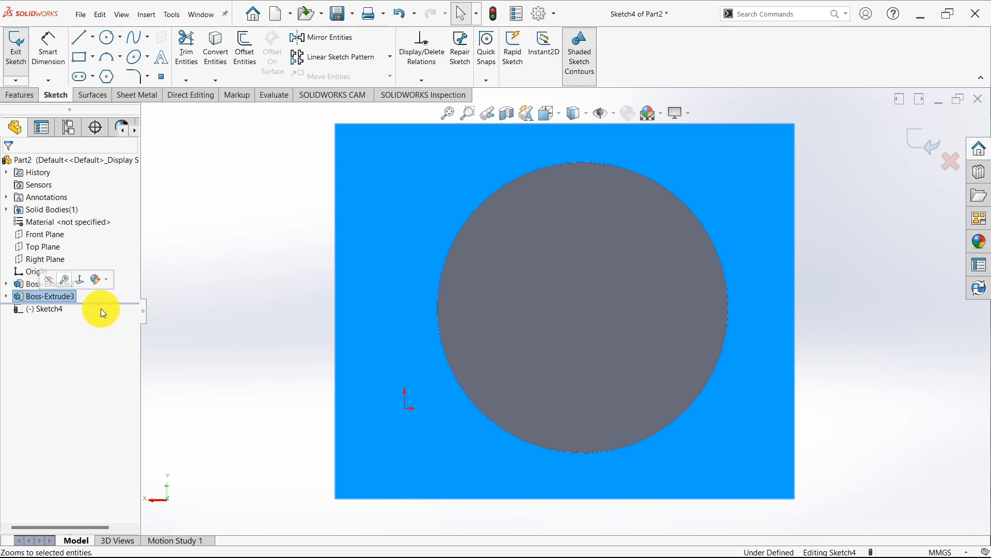
click(184, 339)
click(904, 145)
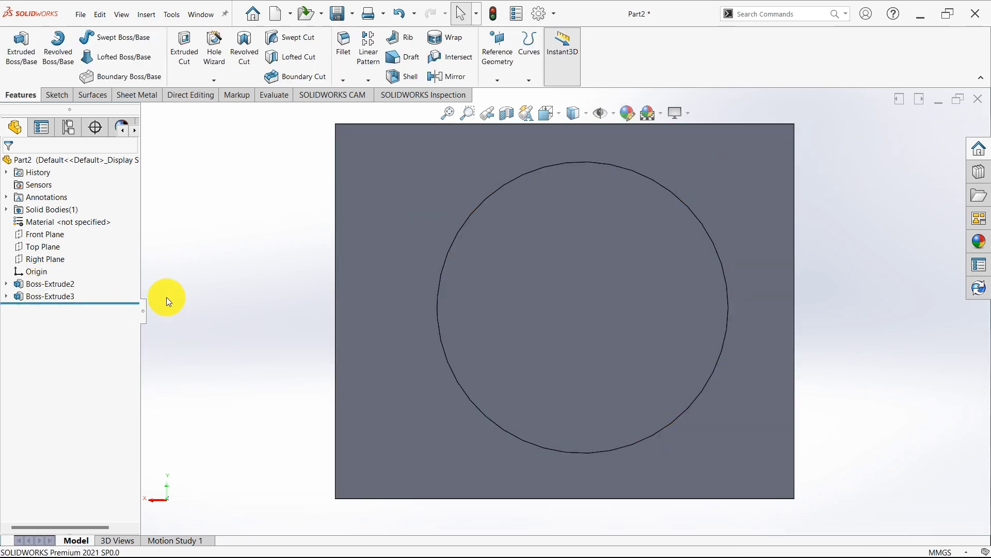
Step: Reopen the rectangular block's extrusion and review its start and end condition options, keeping Sketch Plane and Blind
click(62, 297)
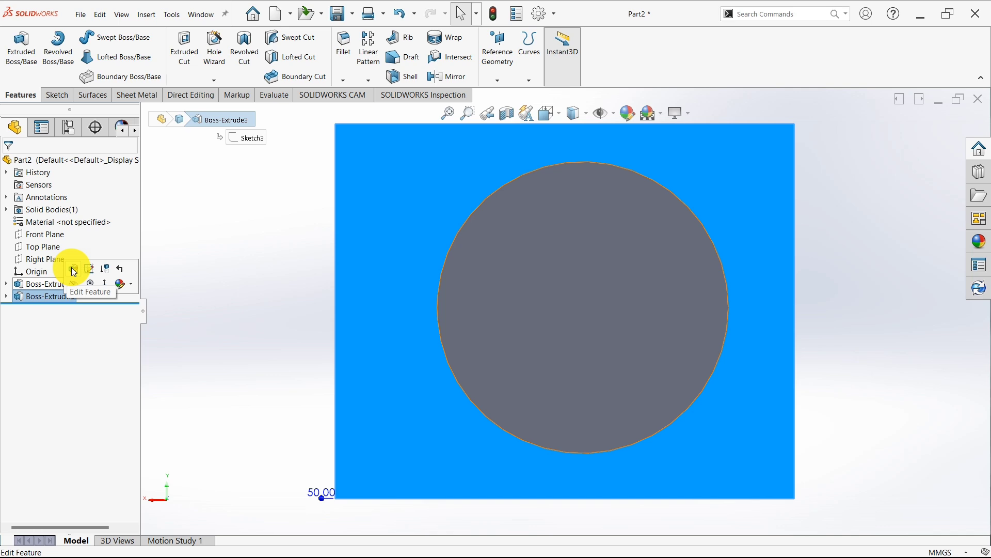
click(195, 377)
click(62, 298)
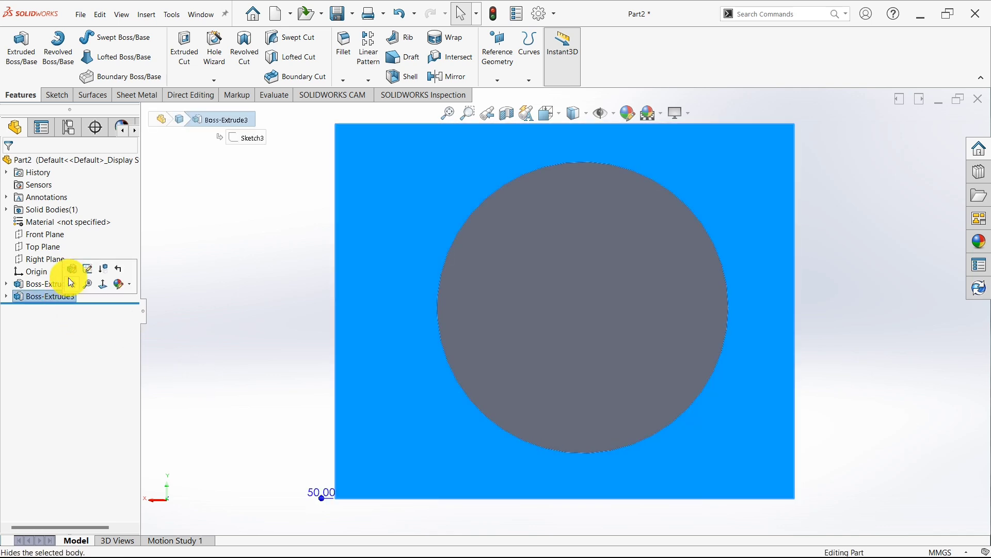
click(72, 269)
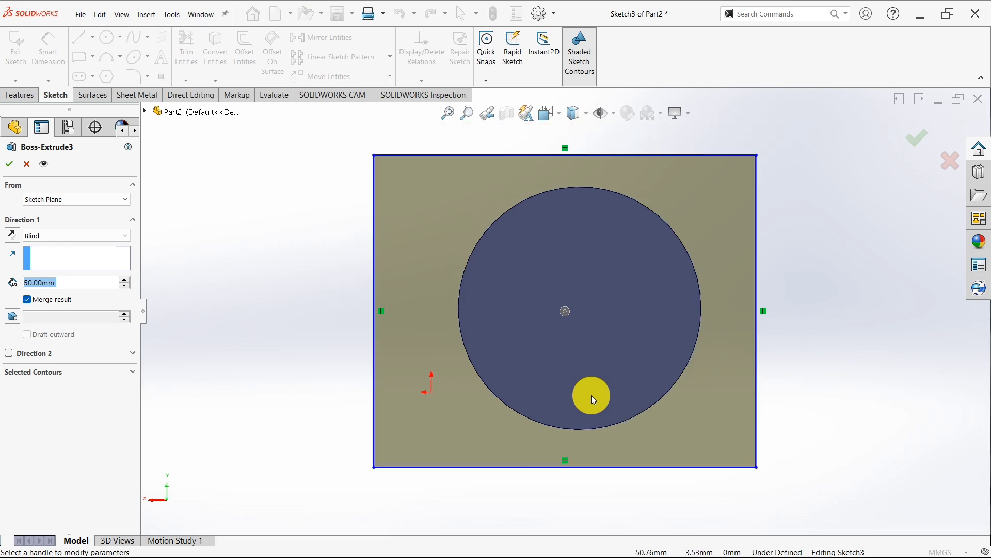
scroll(591, 395, up, 2)
middle_drag(538, 410, 526, 292)
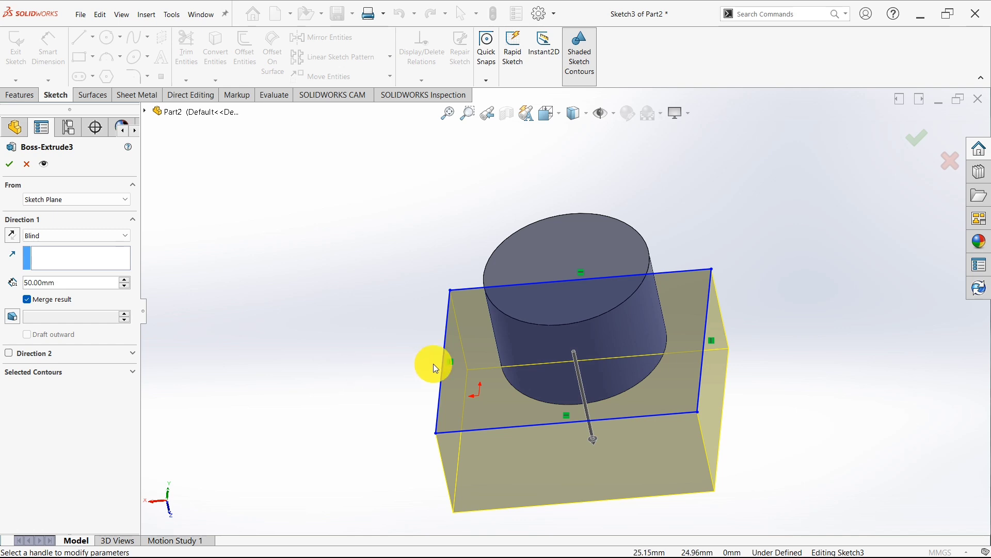
click(67, 200)
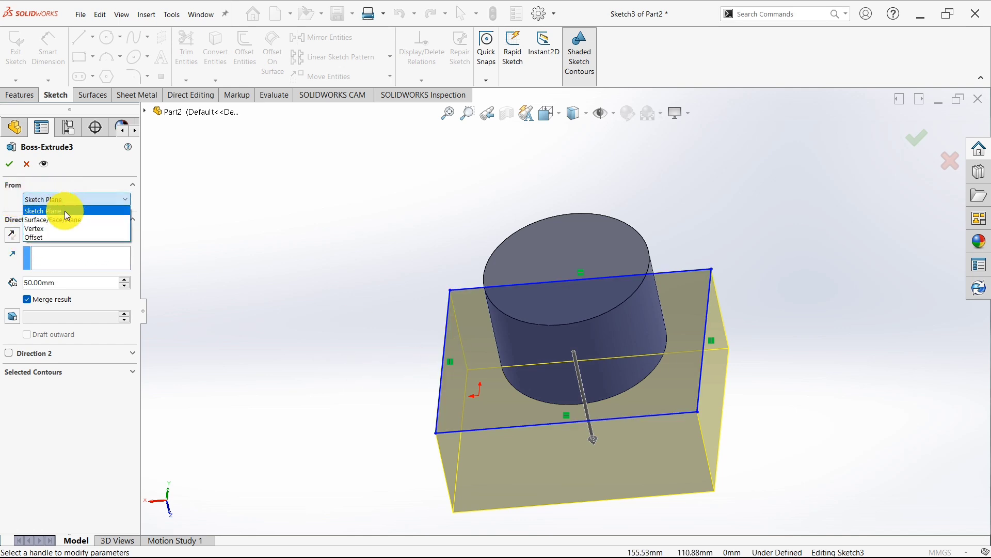
click(62, 200)
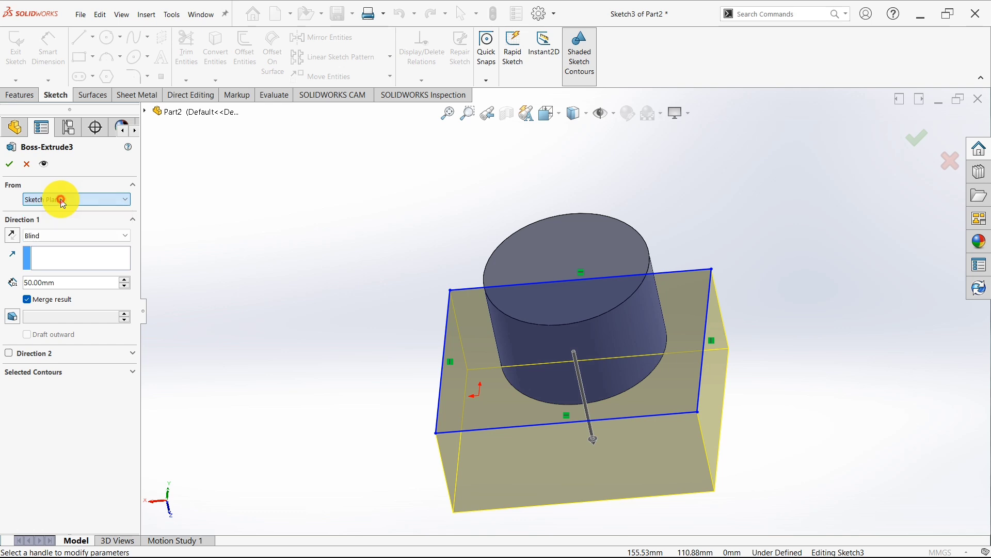
click(34, 238)
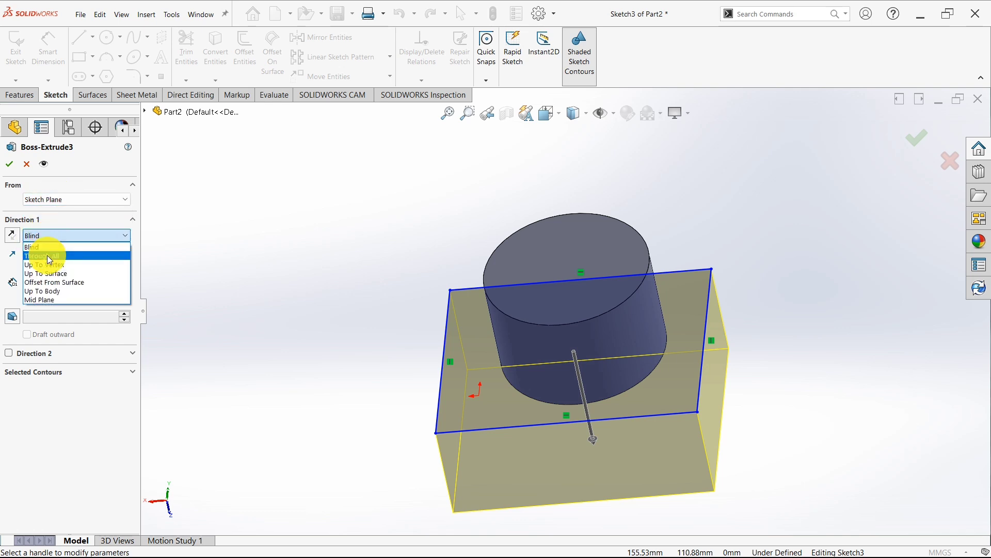
click(42, 247)
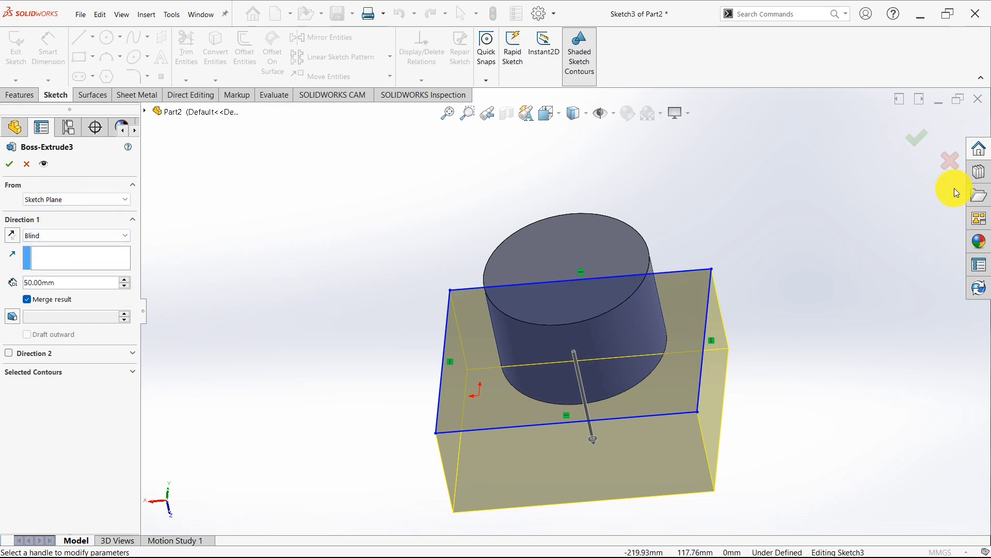
click(917, 138)
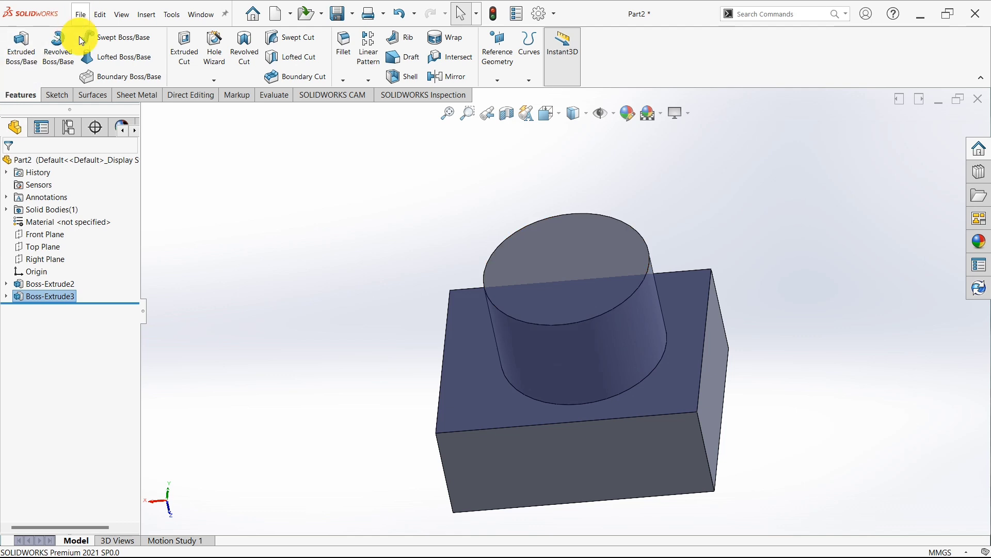
click(260, 311)
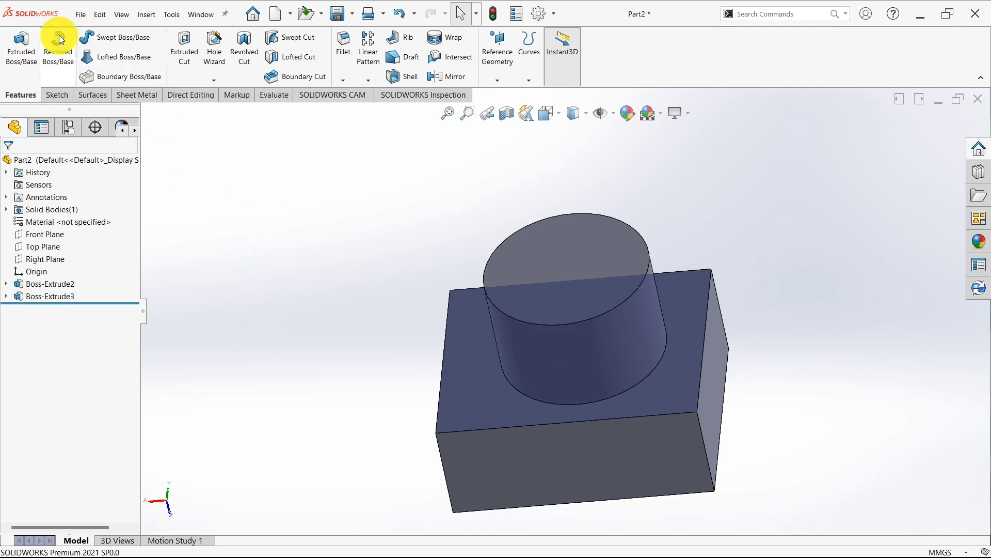
drag(292, 166, 745, 516)
click(332, 293)
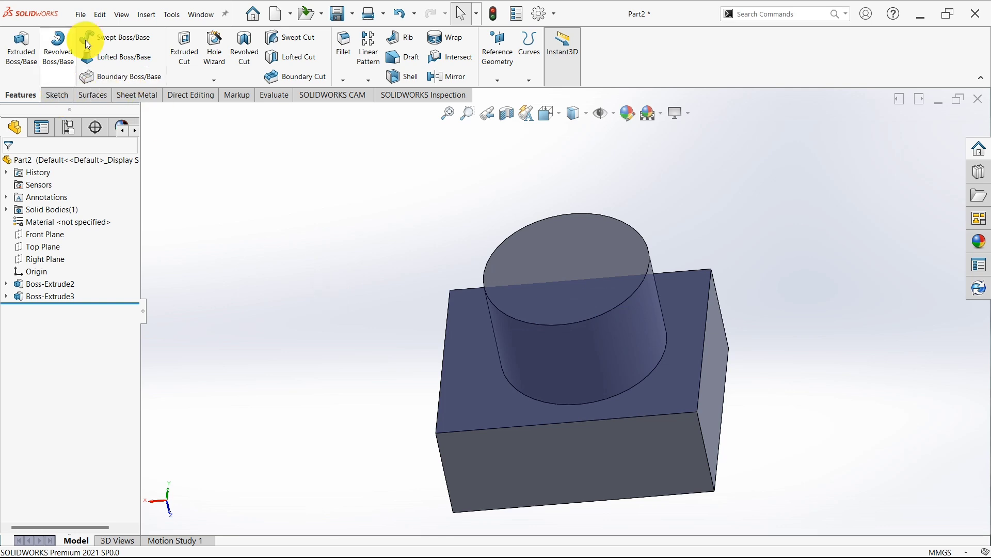
Step: Close the cylinder-and-block part without saving its changes
click(76, 14)
click(99, 88)
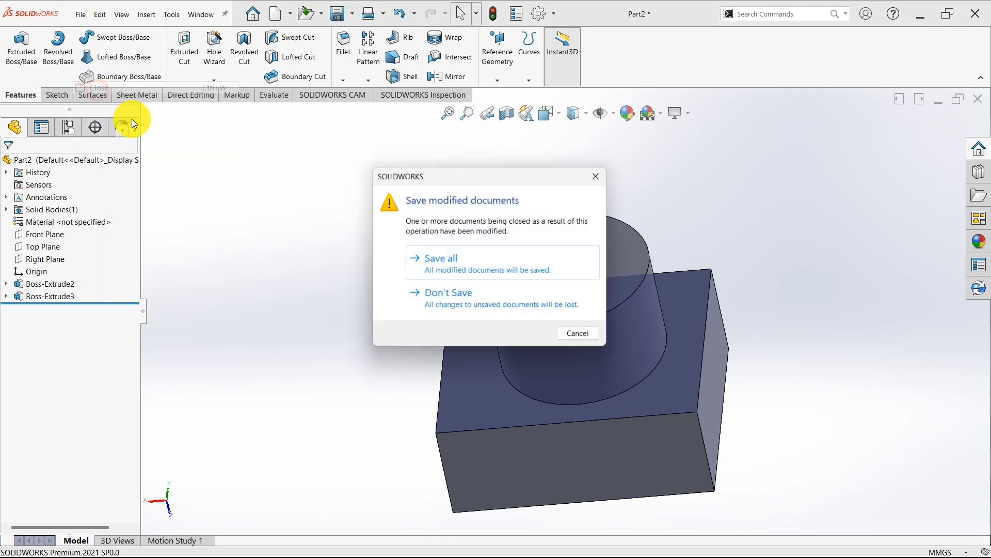
click(496, 302)
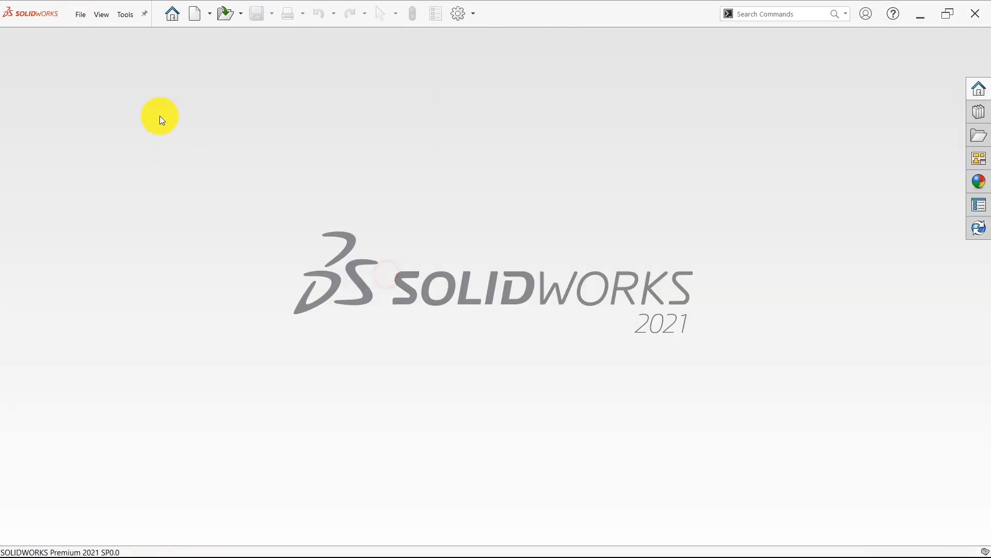
Step: Create a new part document
click(87, 15)
click(94, 34)
click(262, 207)
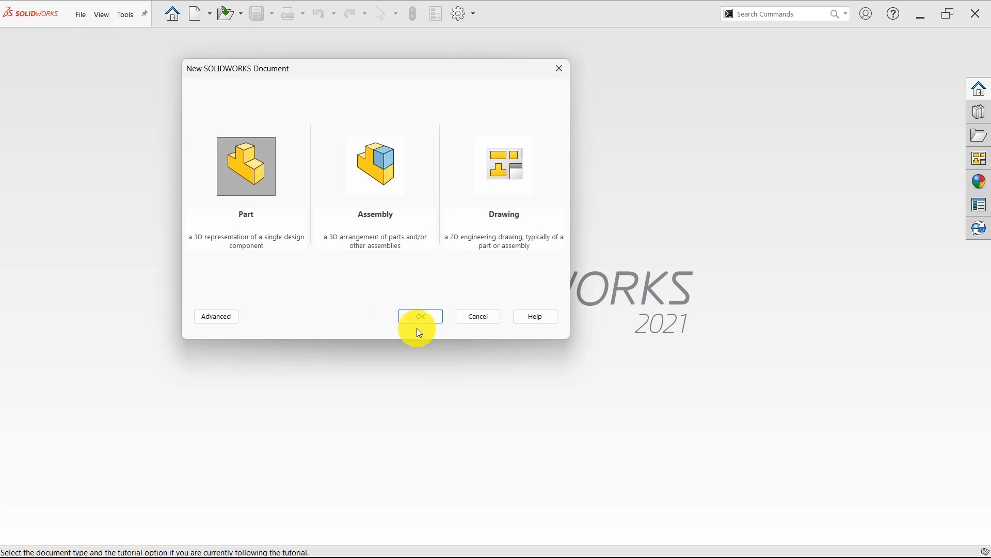
click(420, 316)
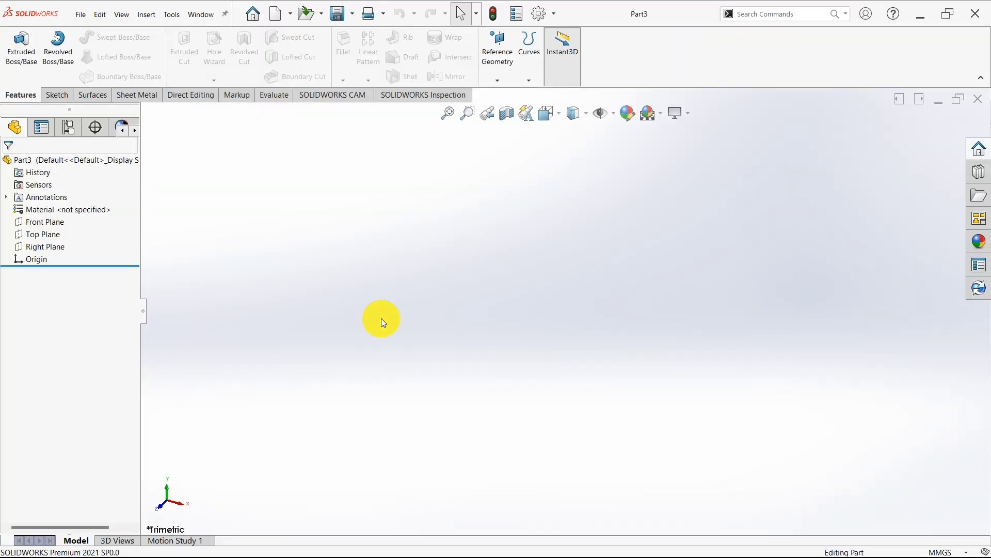
Step: Start a sketch on the Front Plane of the new part
click(54, 235)
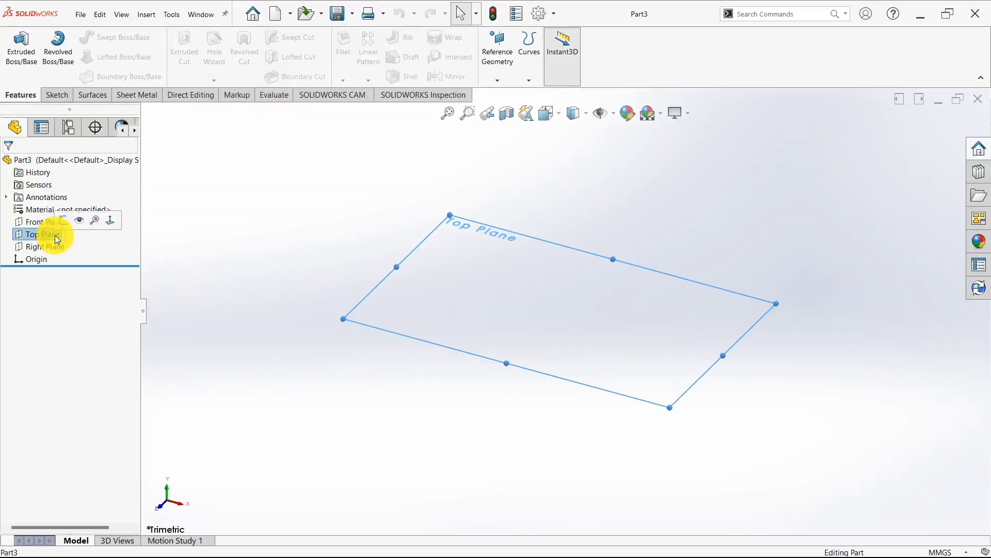
click(44, 247)
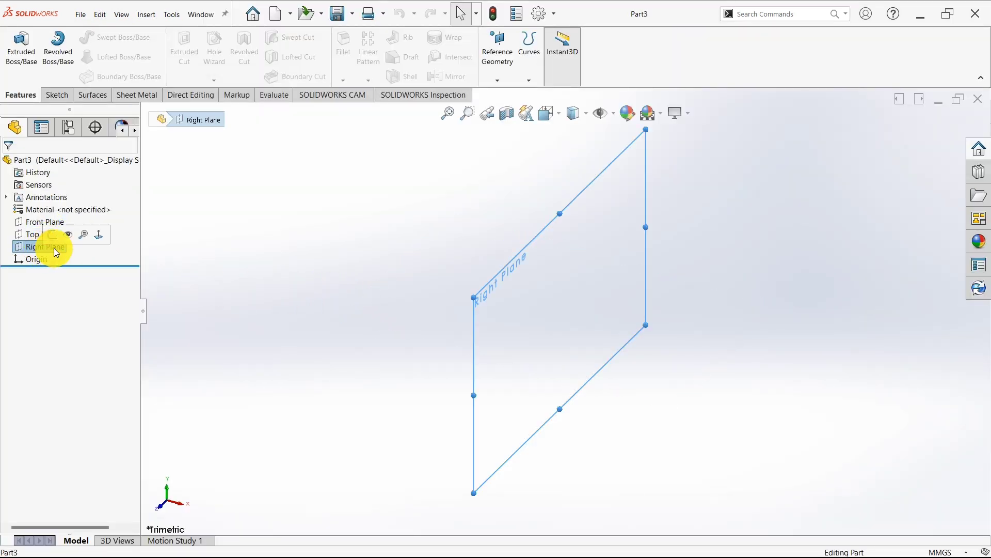
click(36, 222)
click(41, 206)
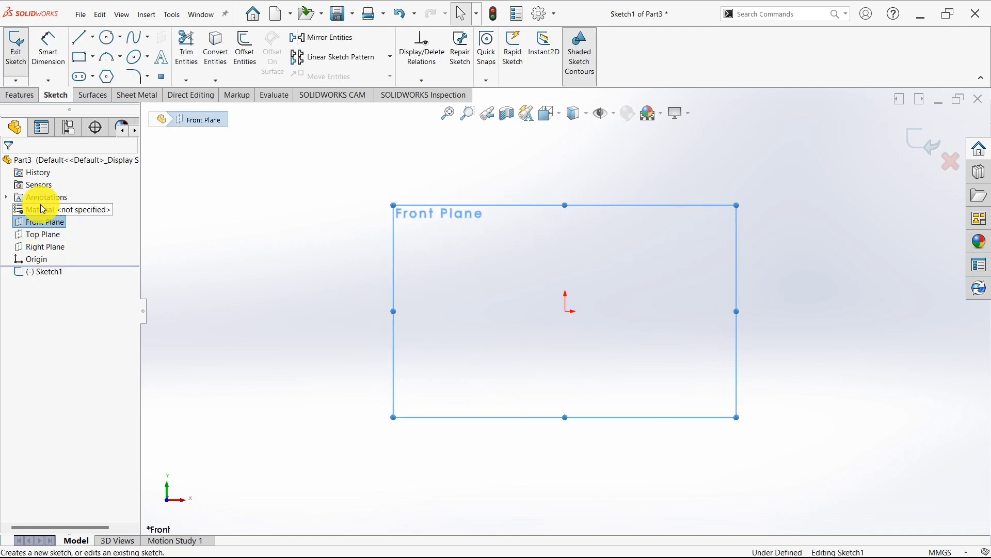
Step: Draw connected lines for the profile's right vertical edge, a top edge about 19 mm long, and the first rectangular notch
click(81, 37)
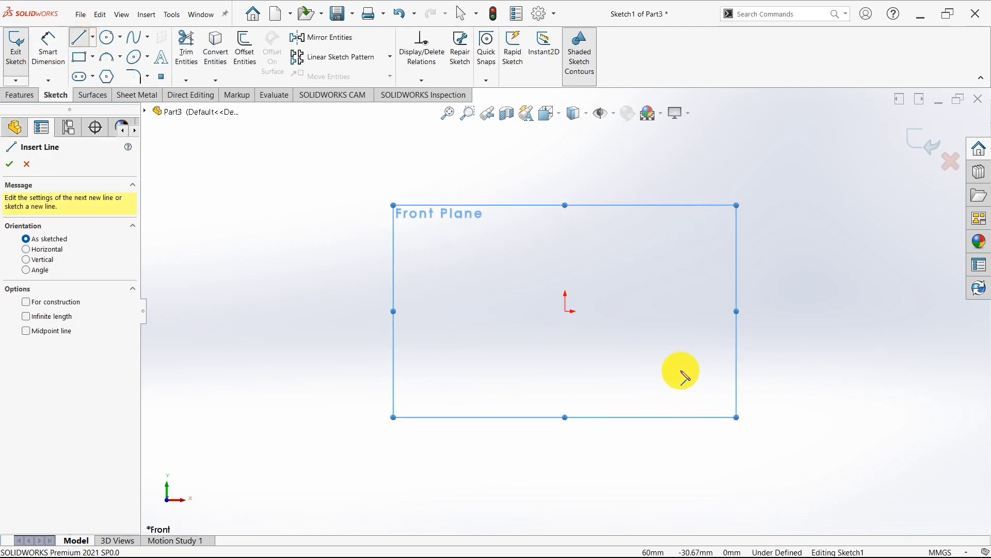
drag(686, 368, 688, 238)
click(650, 235)
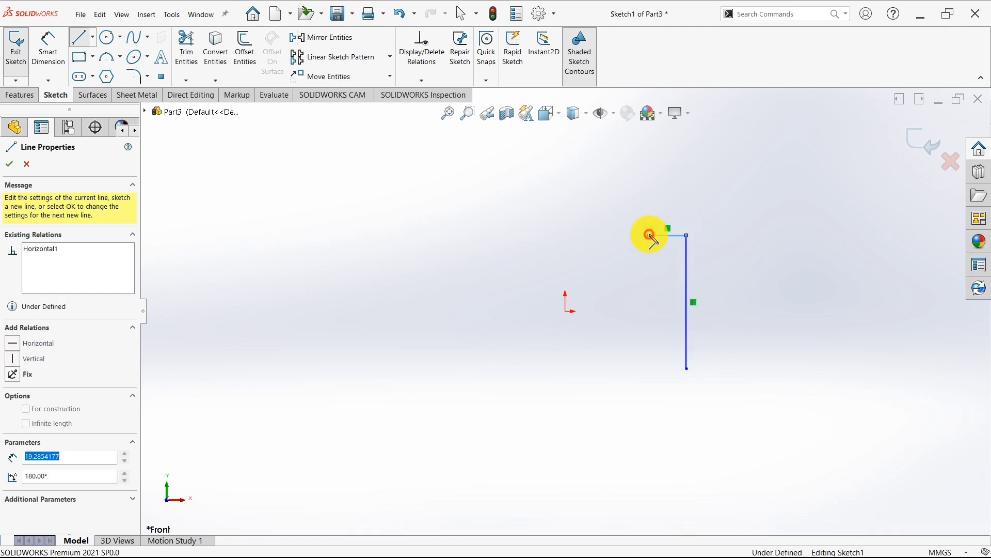
click(649, 332)
click(614, 331)
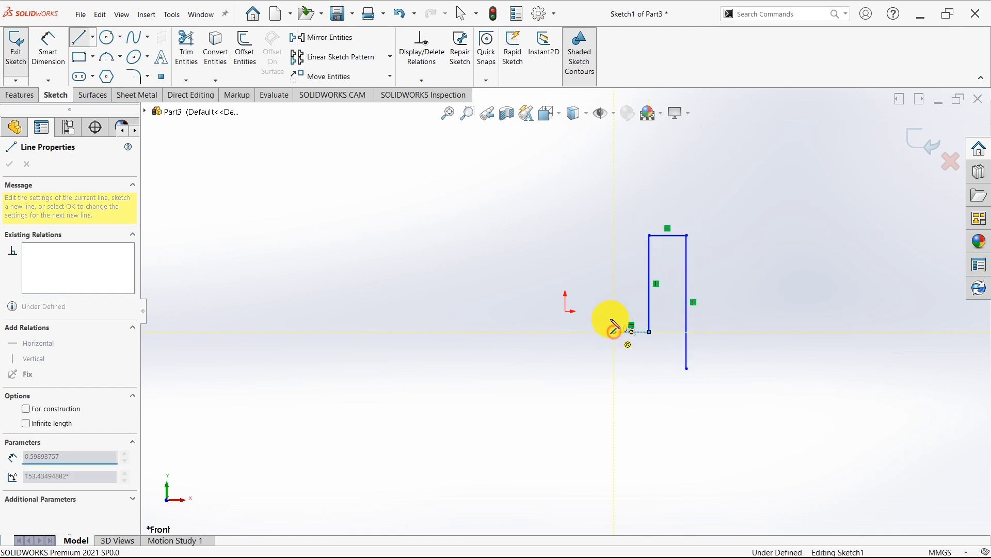
click(614, 235)
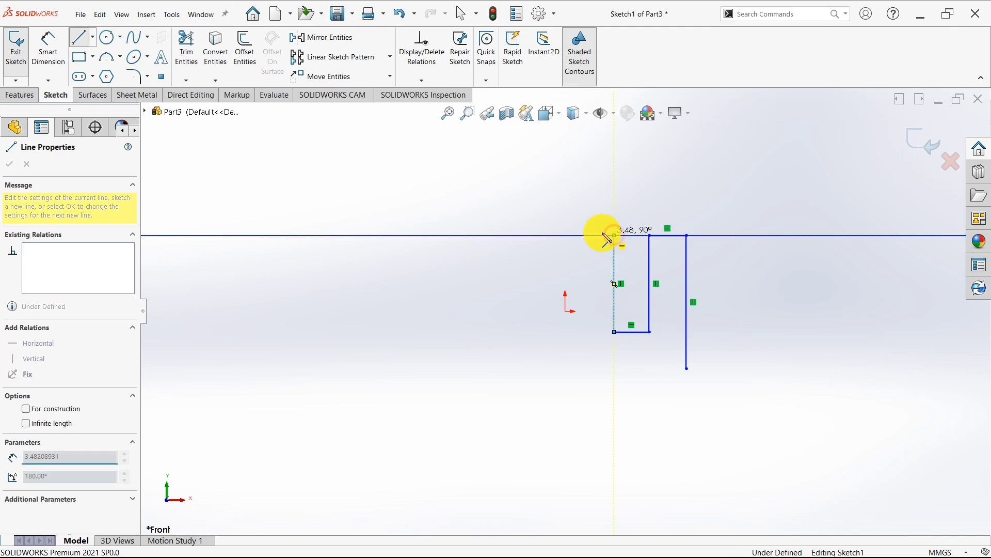
Step: Continue the line chain with the middle tooth's top and a second notch whose vertical sides are about 50 mm long
click(572, 235)
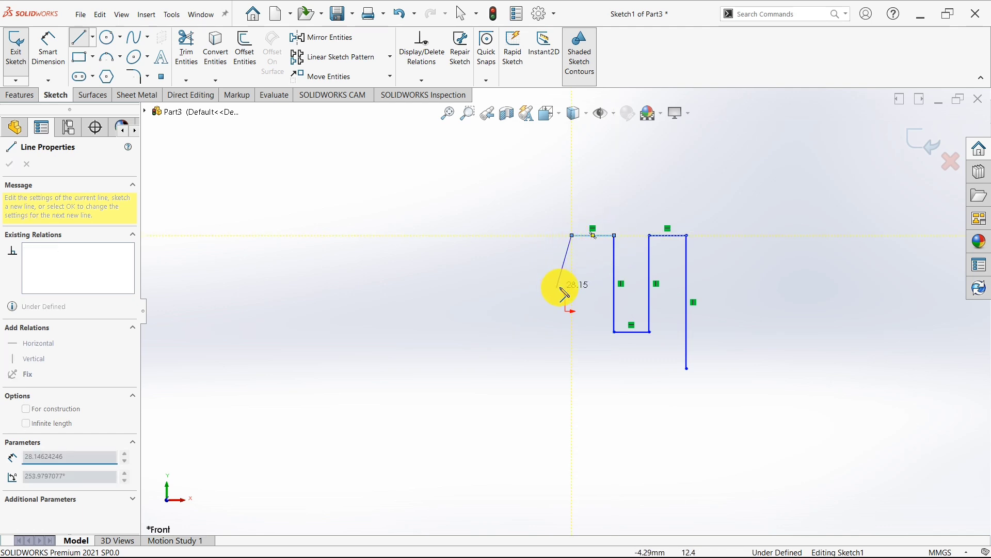
click(573, 332)
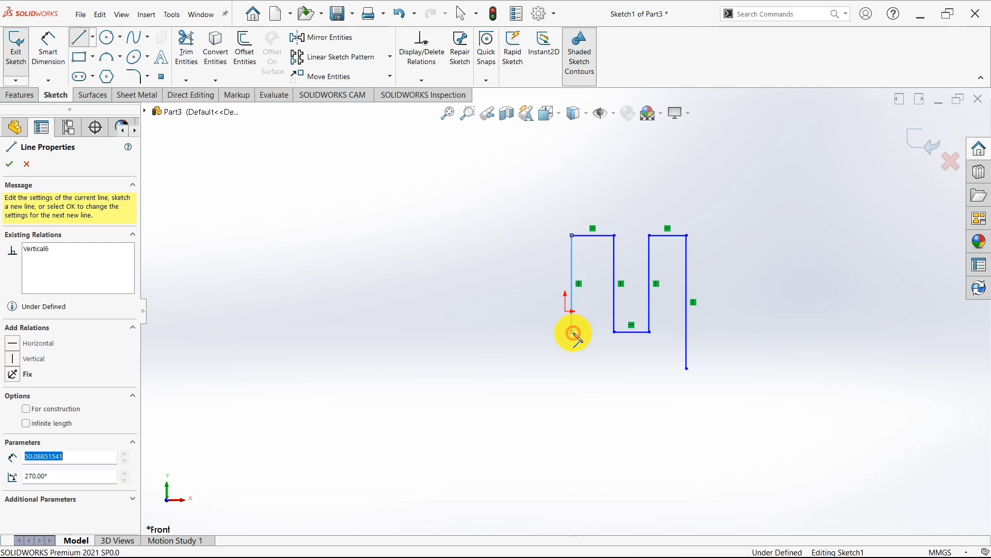
click(535, 332)
click(536, 236)
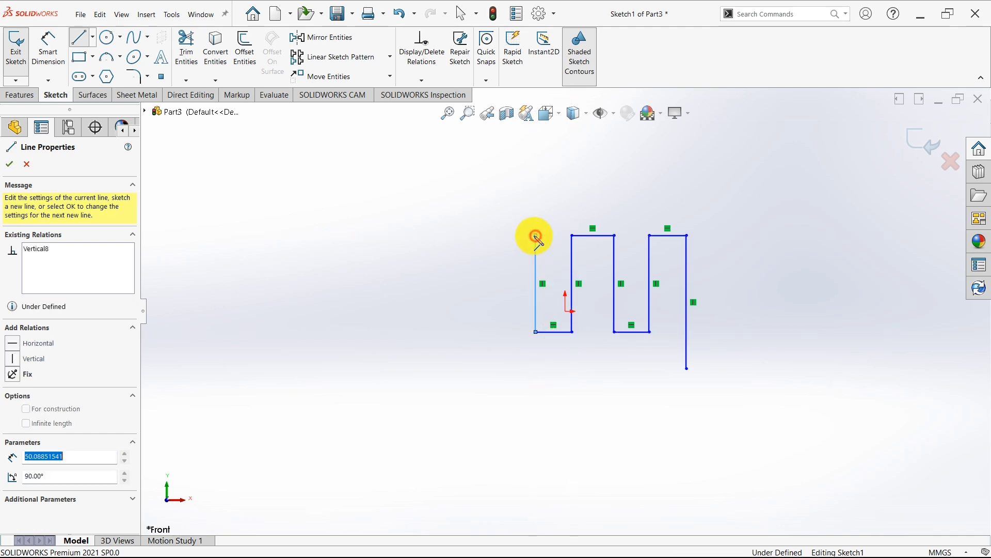
Step: Close the profile with a 45° slope down to the left, a short vertical edge and a base line about 128 mm long
click(440, 332)
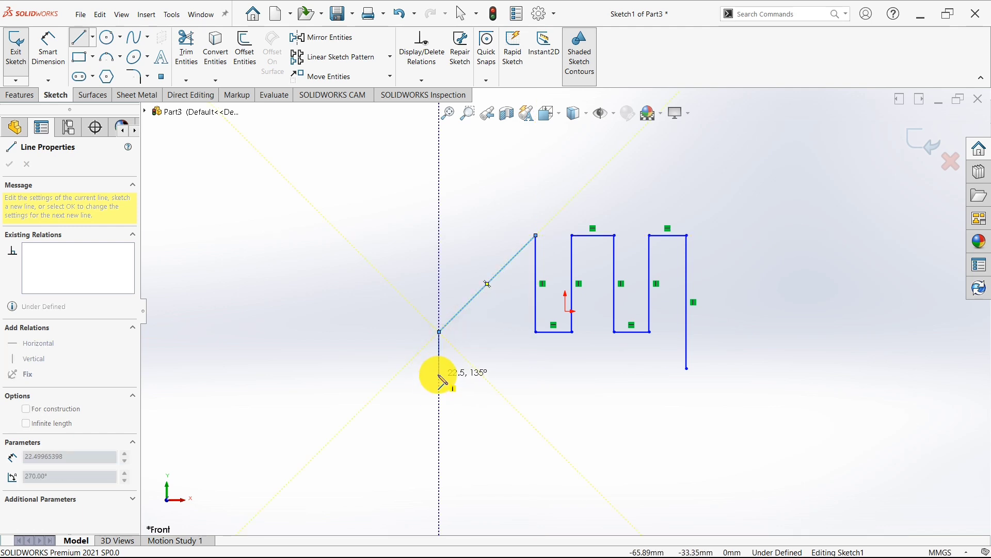
click(439, 368)
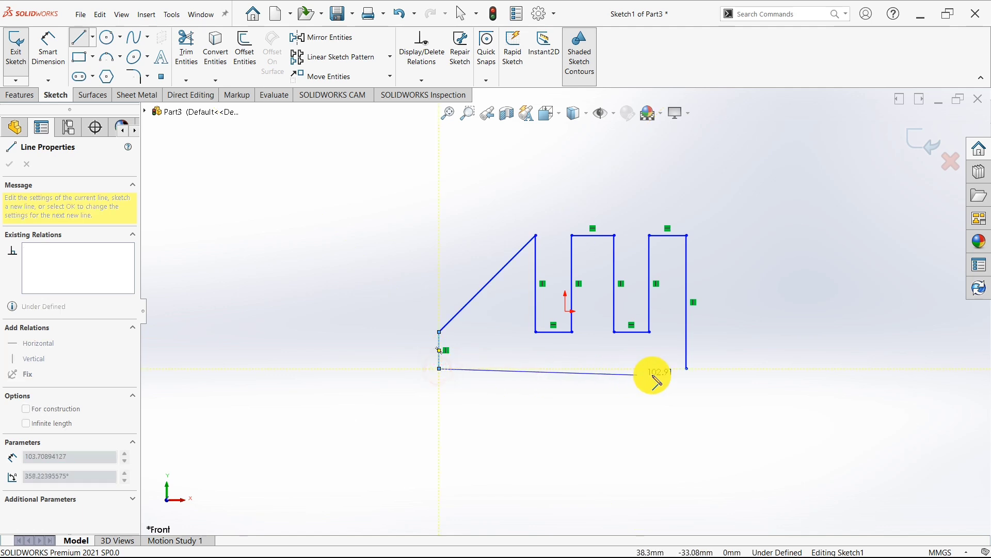
click(688, 369)
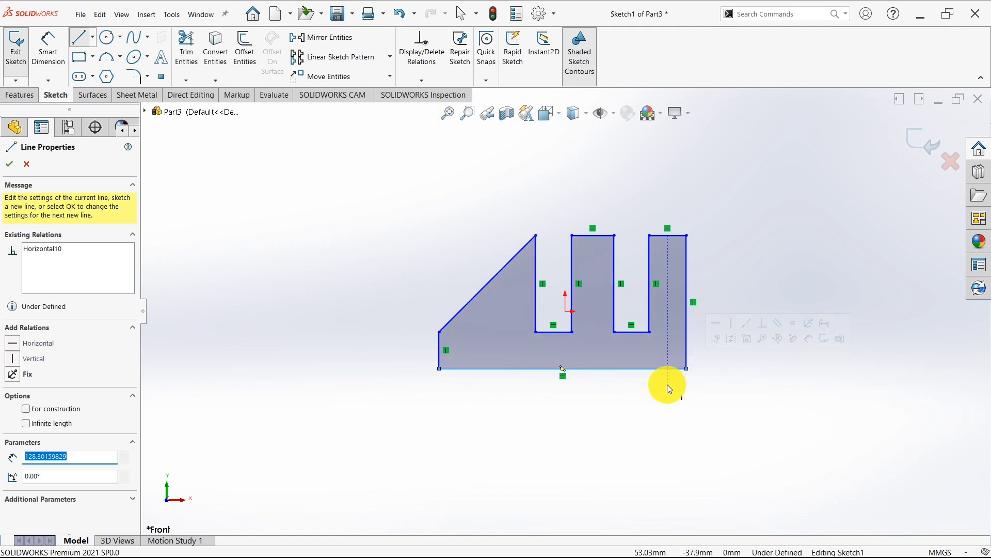
key(Escape)
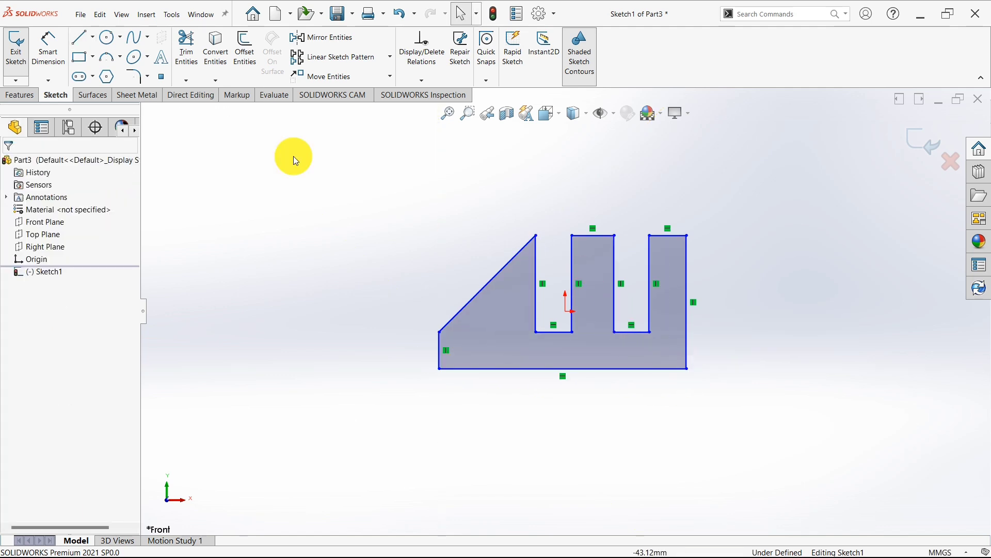
Step: Extrude the notched profile forward from the sketch plane to a blind depth of 50 mm
click(19, 94)
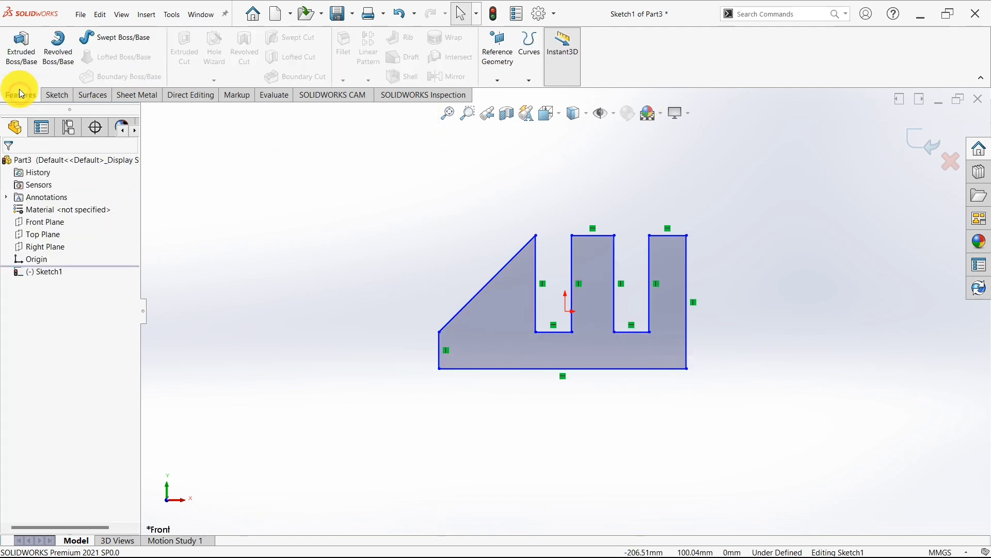
click(22, 54)
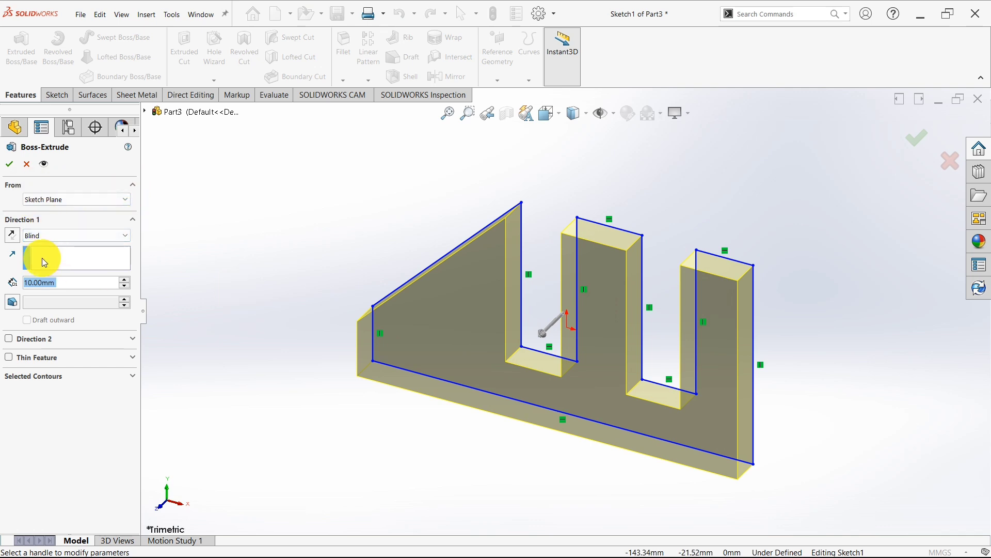
click(11, 237)
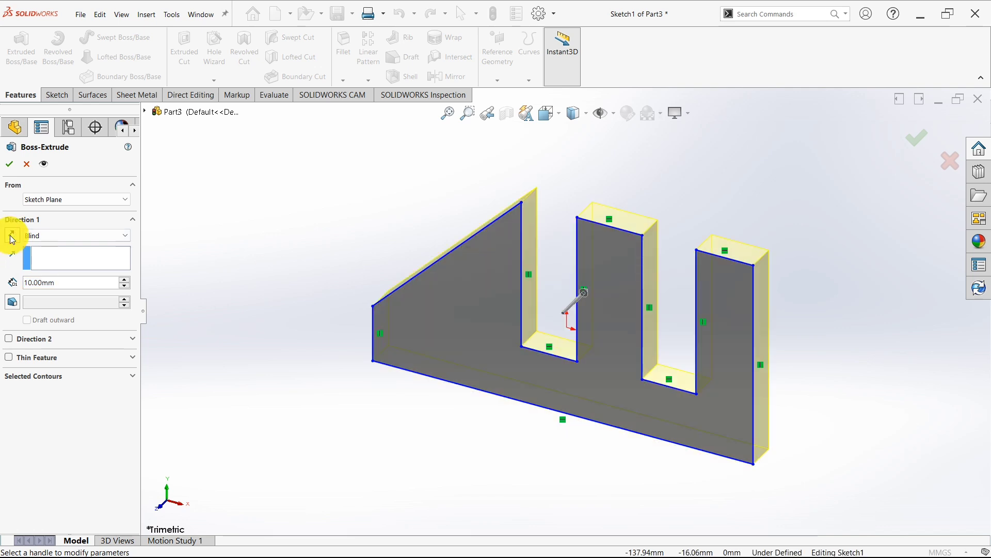
click(14, 233)
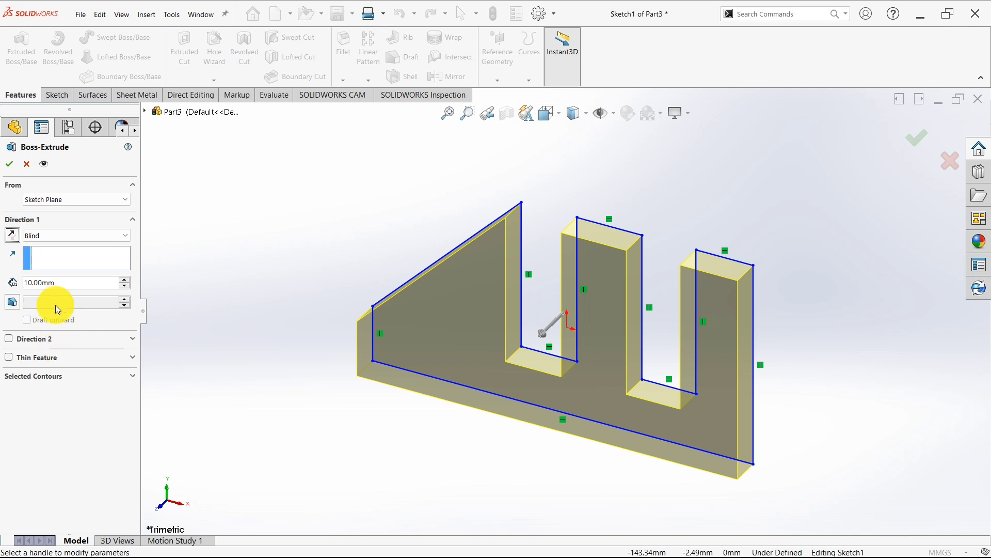
drag(58, 283, 18, 284)
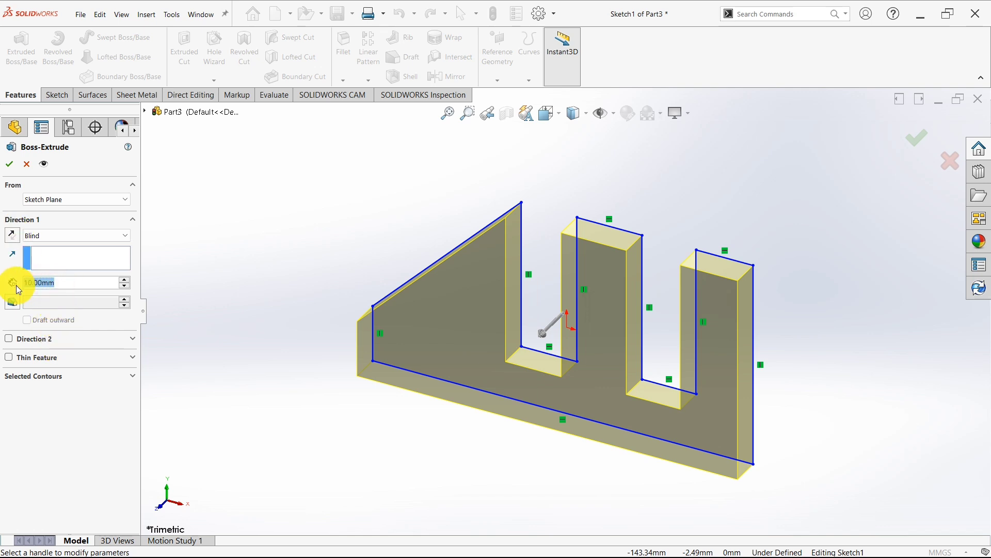
text(50)
key(Return)
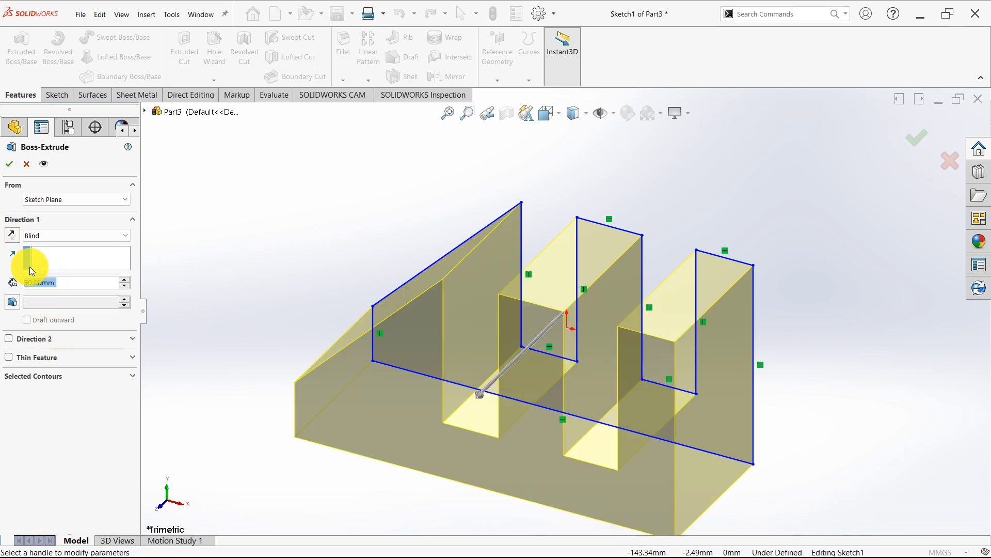
click(15, 165)
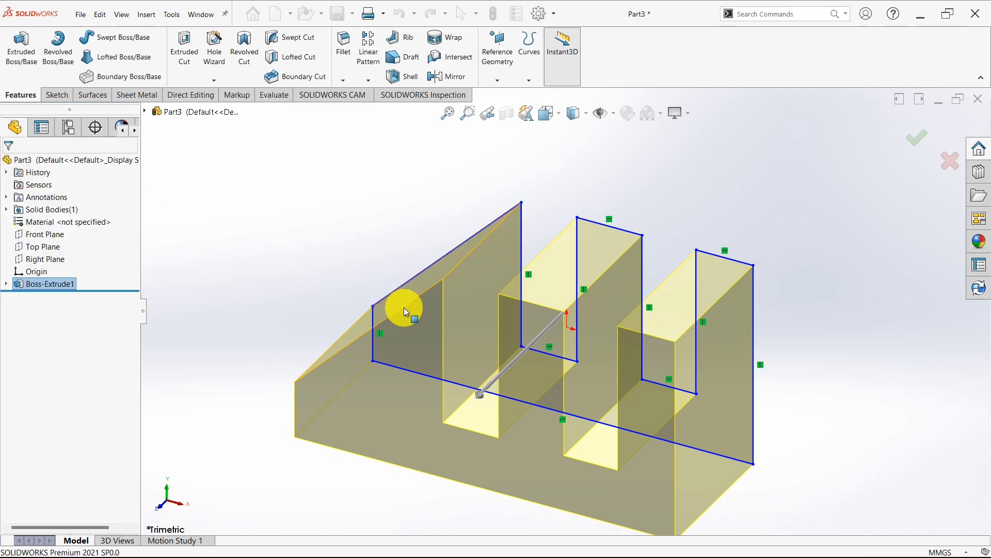
mouse_move(416, 312)
middle_down()
mouse_move(442, 381)
mouse_move(600, 444)
mouse_move(642, 365)
mouse_move(602, 347)
mouse_move(588, 411)
mouse_move(597, 370)
mouse_move(567, 339)
middle_up()
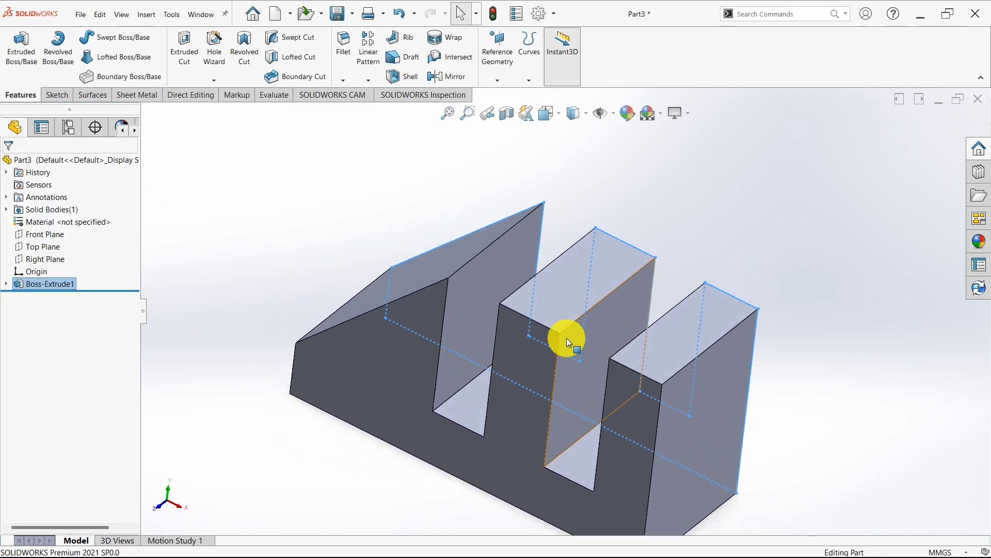
click(218, 197)
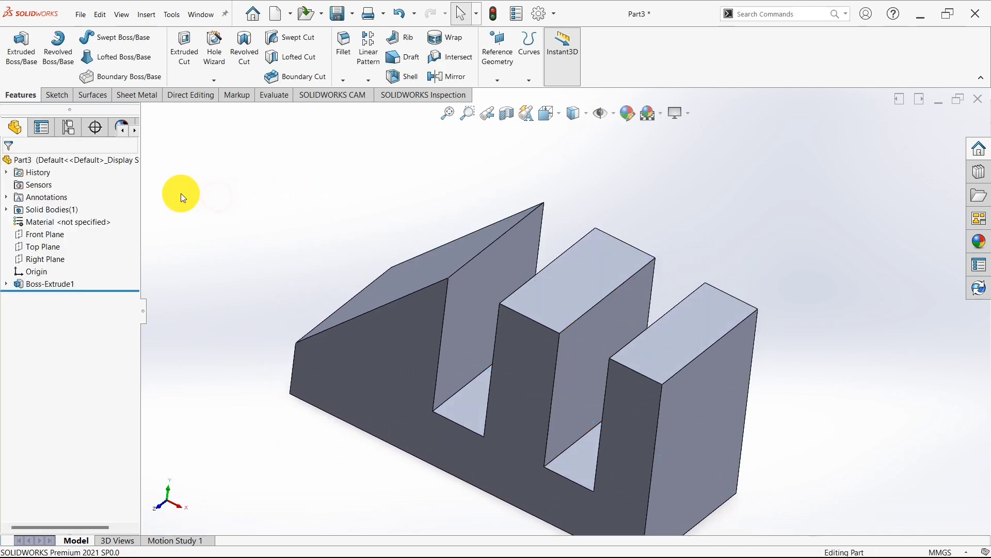
Step: Sketch a circle with a radius of about 13 mm on the upper part of the body's right end face
click(60, 95)
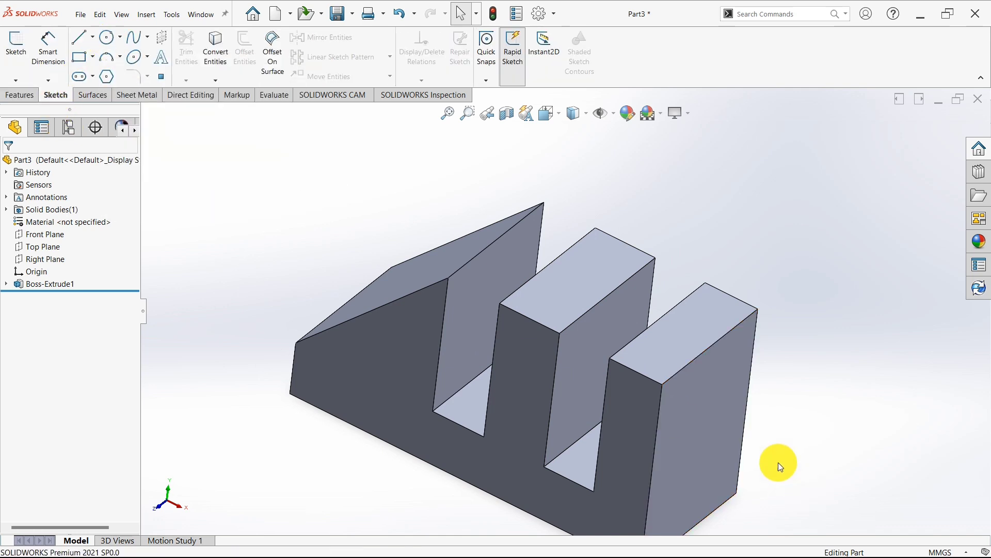
click(722, 419)
click(816, 392)
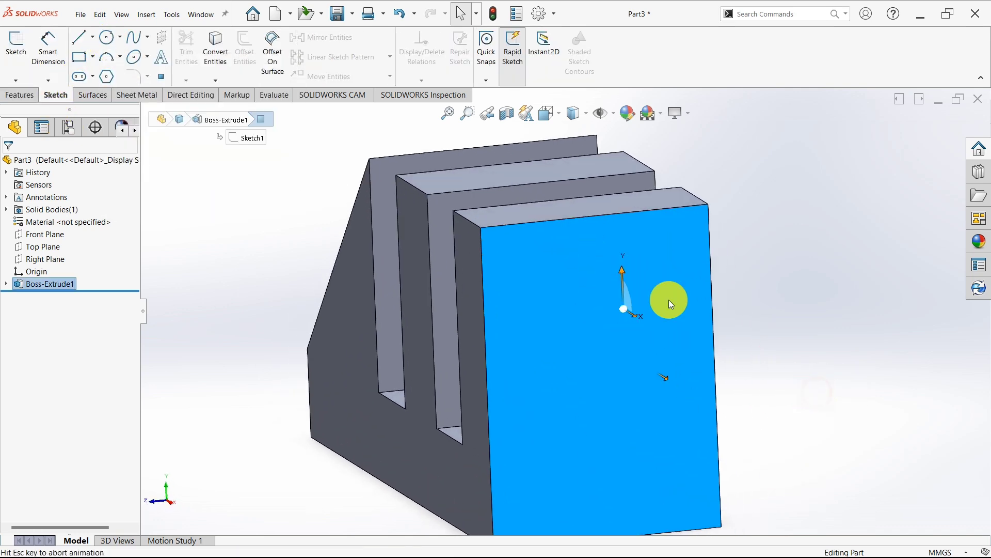
click(107, 38)
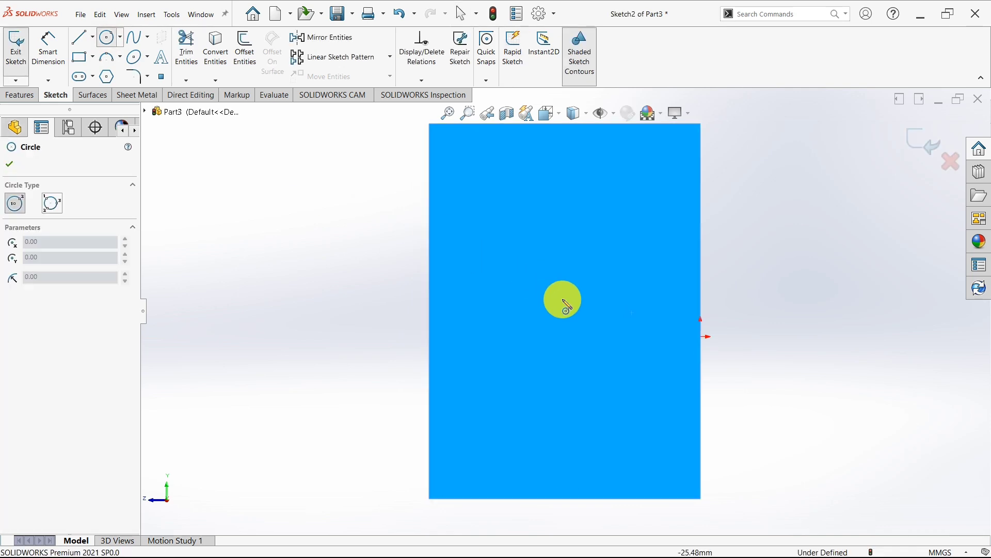
click(552, 209)
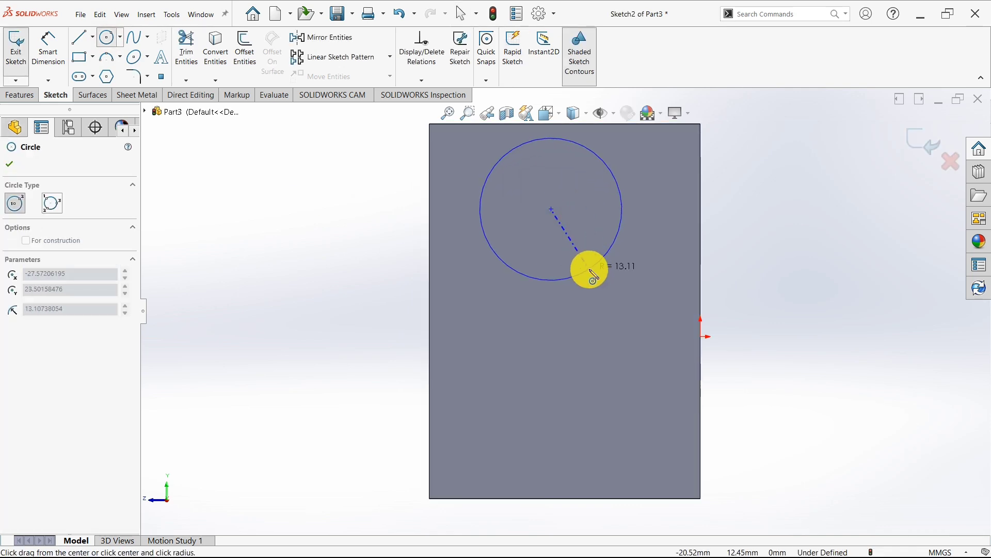
click(594, 278)
Step: Start a 50 mm blind boss extrusion of the circle and reverse its direction so it runs into the notched body
key(ctrl+7)
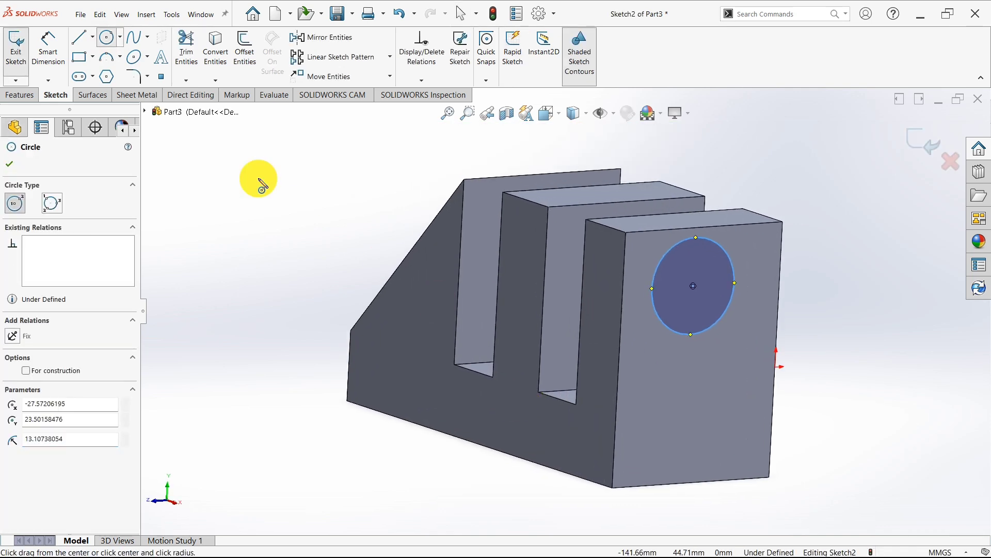
click(12, 96)
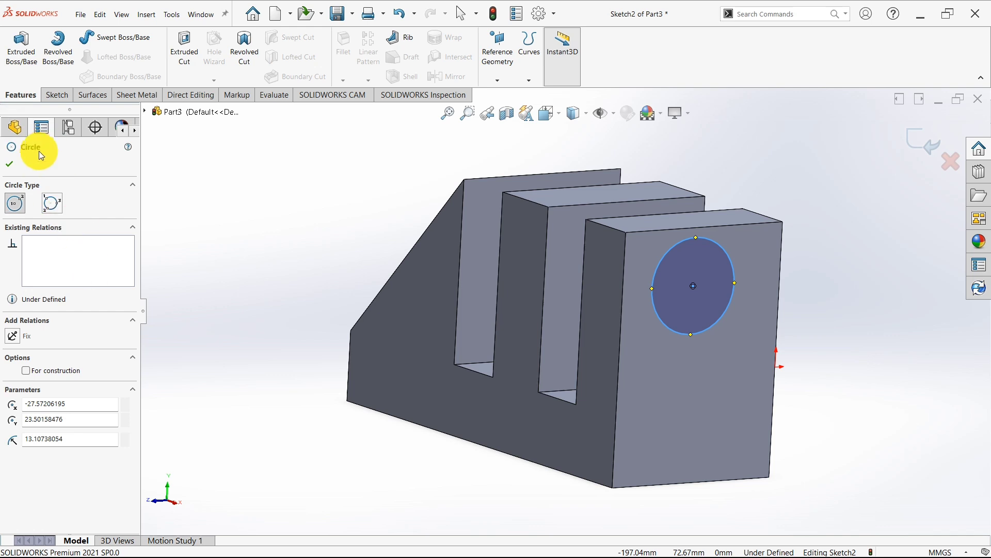
click(28, 56)
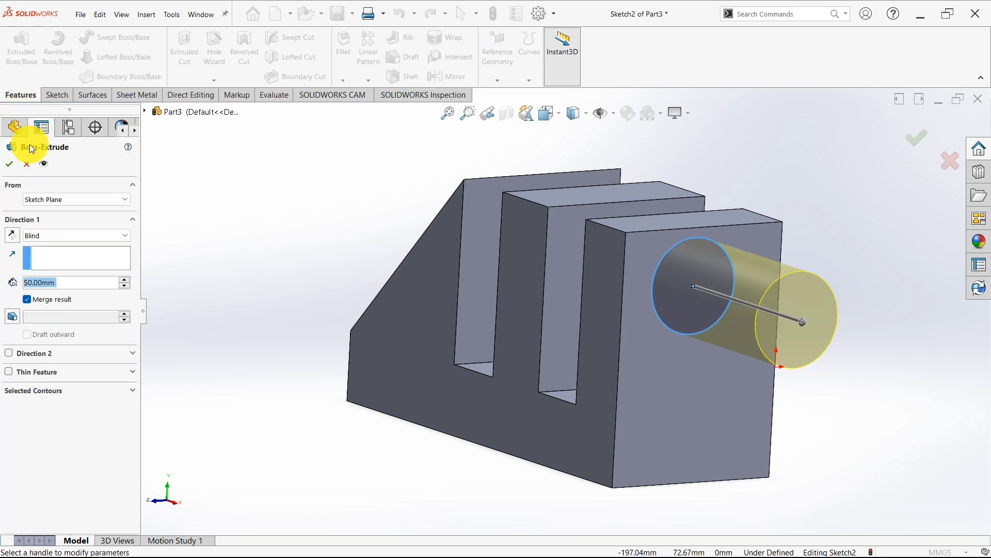
middle_drag(360, 407, 323, 346)
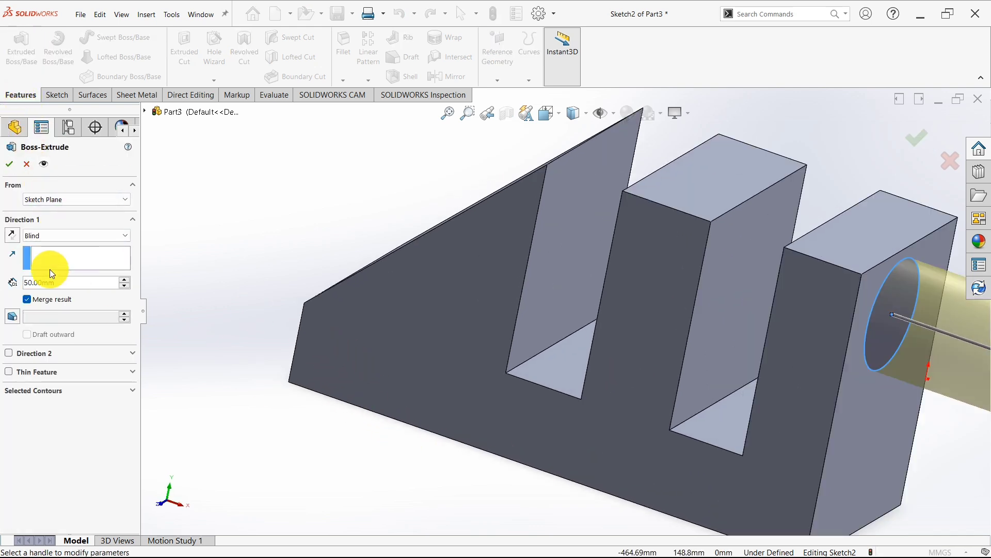
scroll(333, 260, up, 3)
middle_drag(332, 259, 424, 368)
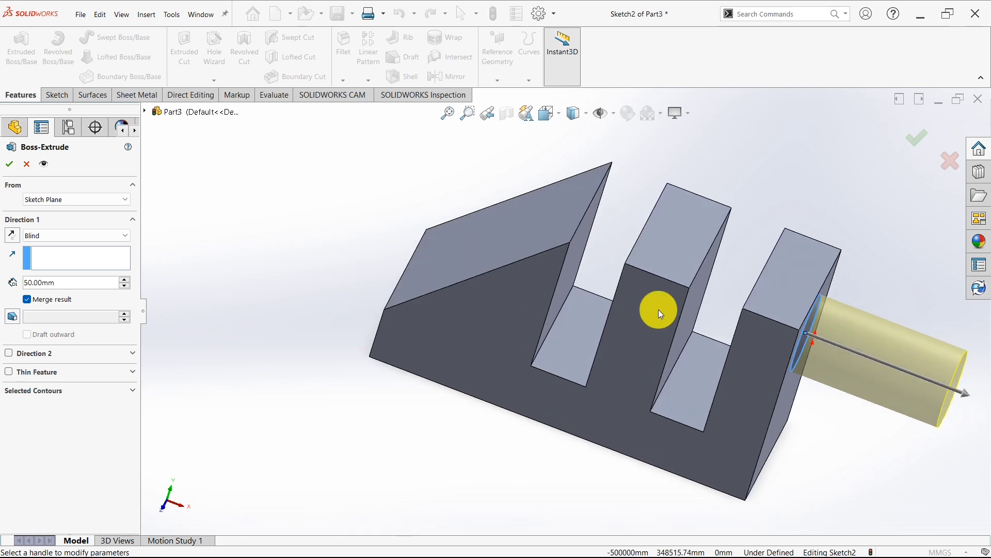
click(12, 236)
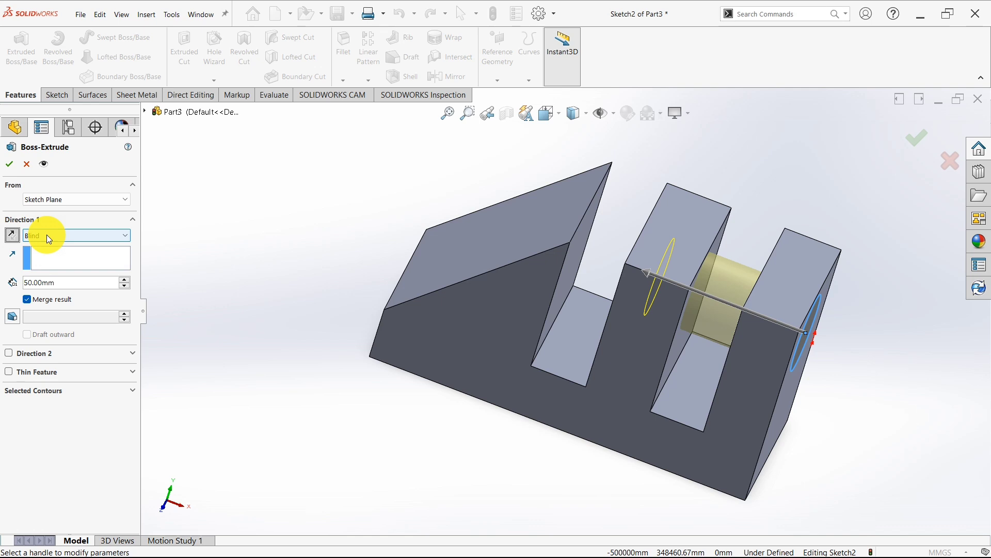
drag(60, 282, 28, 283)
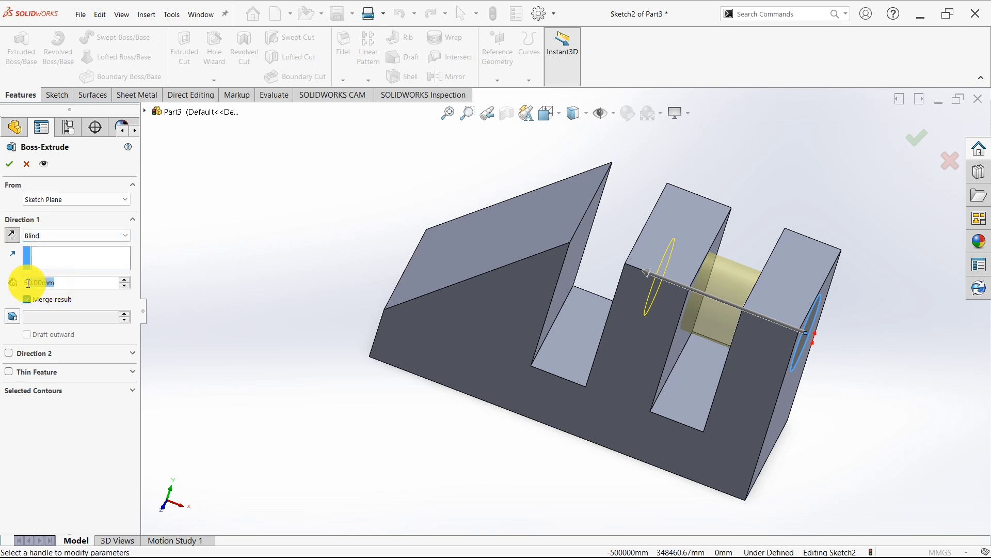
Step: Set the circle extrusion's end condition to Through All and finish the feature
click(68, 235)
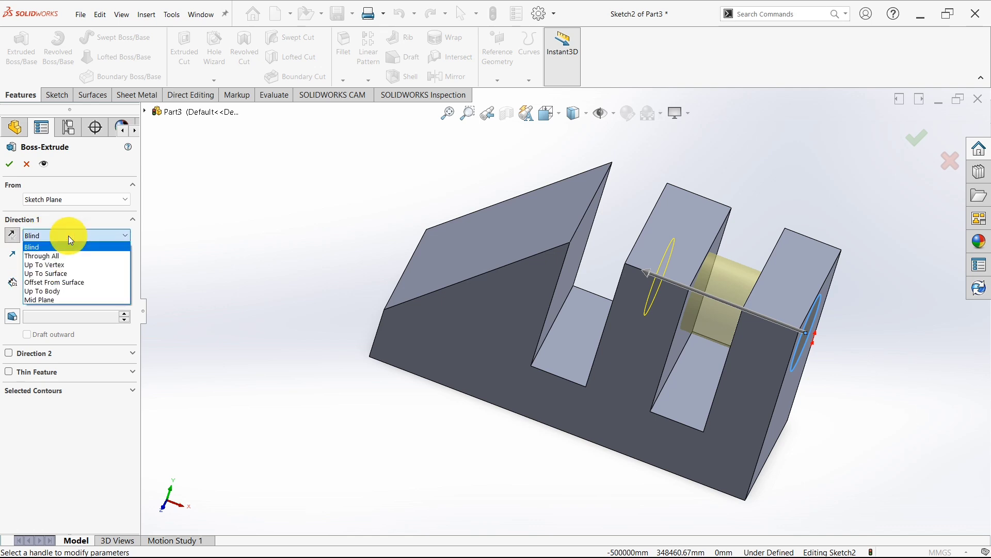
click(62, 257)
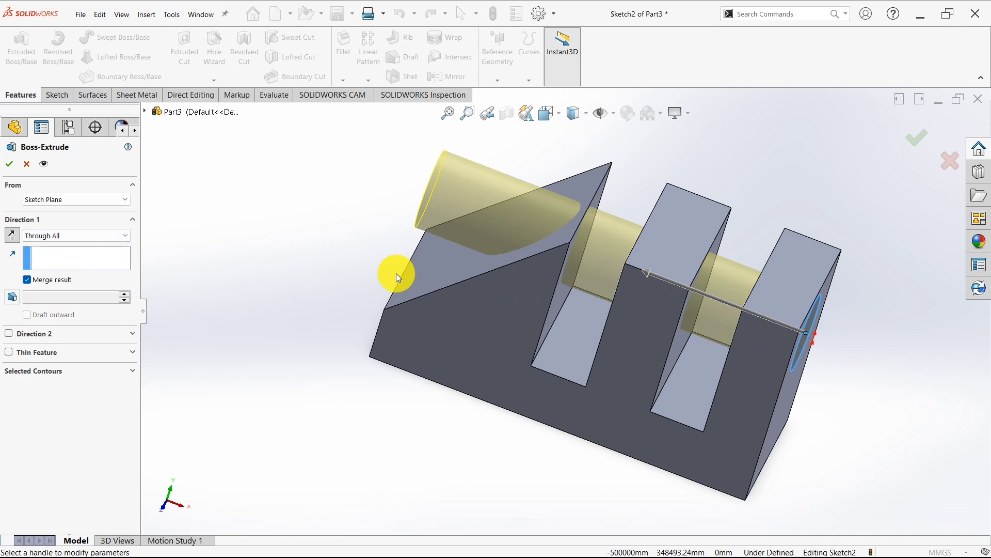
middle_drag(670, 375, 639, 326)
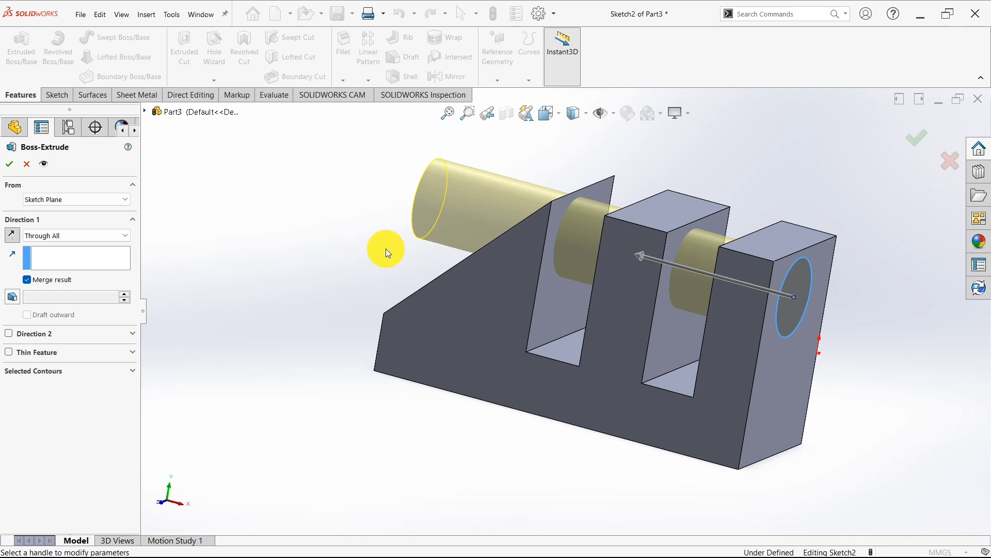
middle_drag(388, 253, 447, 239)
middle_drag(642, 284, 582, 269)
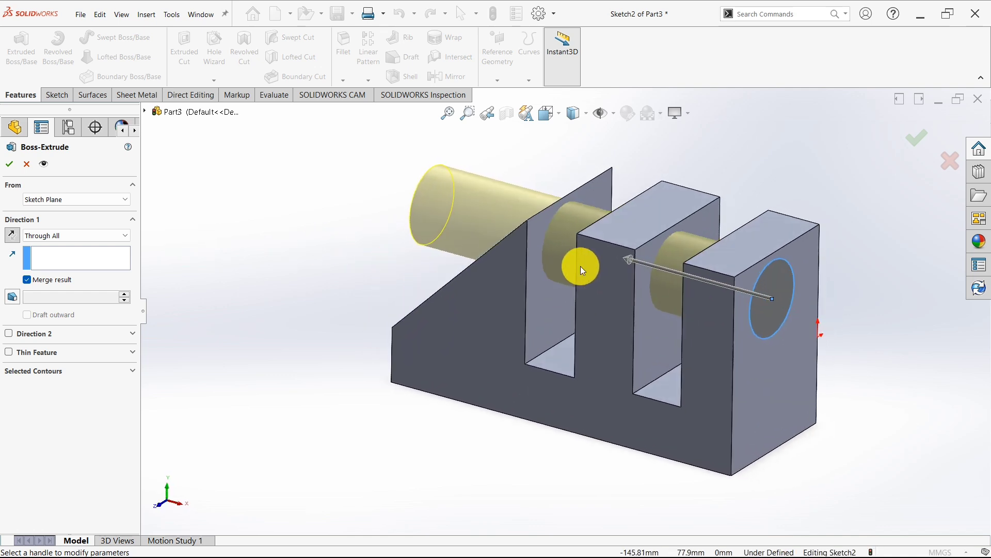
middle_drag(520, 321, 560, 327)
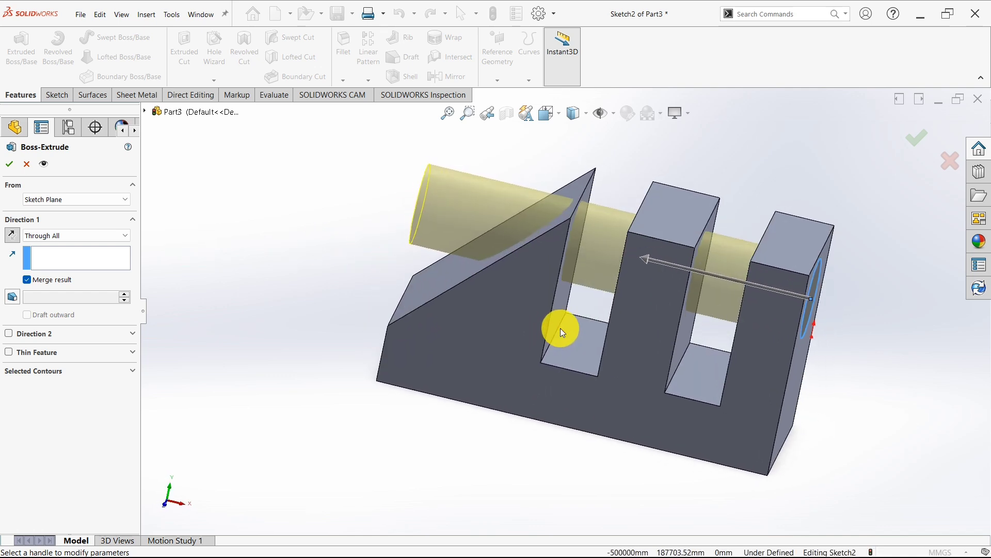
click(14, 165)
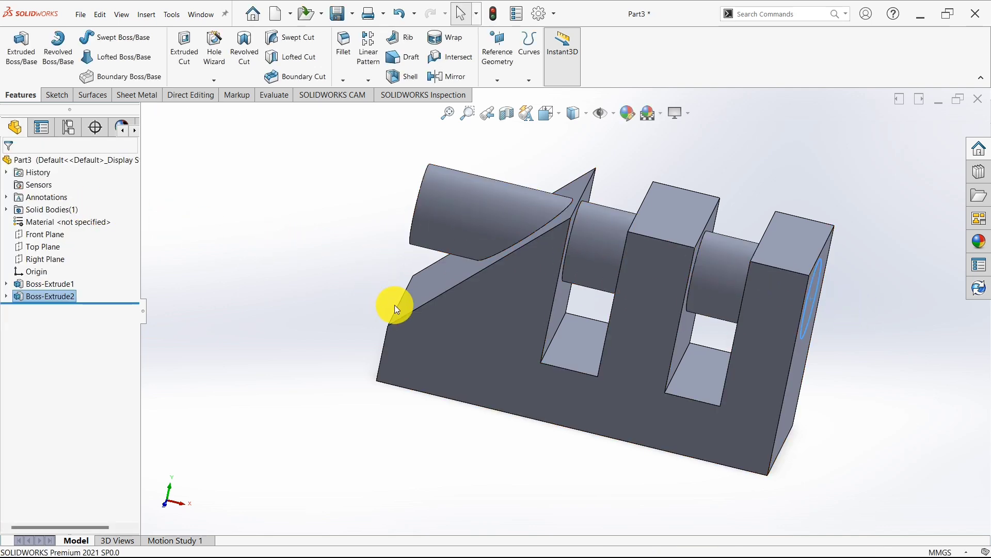
middle_drag(394, 305, 461, 308)
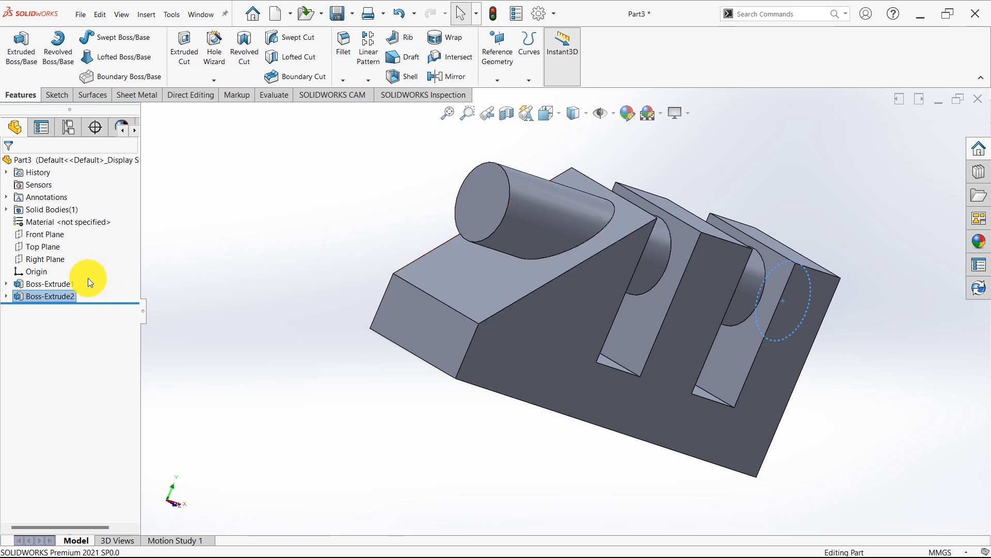
Step: Edit the cylinder's extrusion to end Up To Vertex at the front upper corner of the sloped face
click(55, 298)
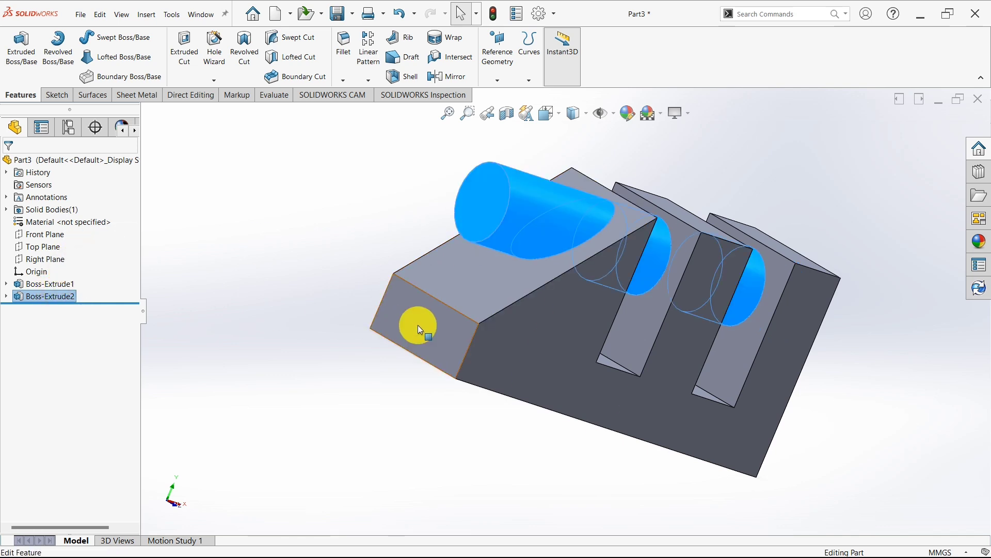
right_click(66, 293)
click(67, 265)
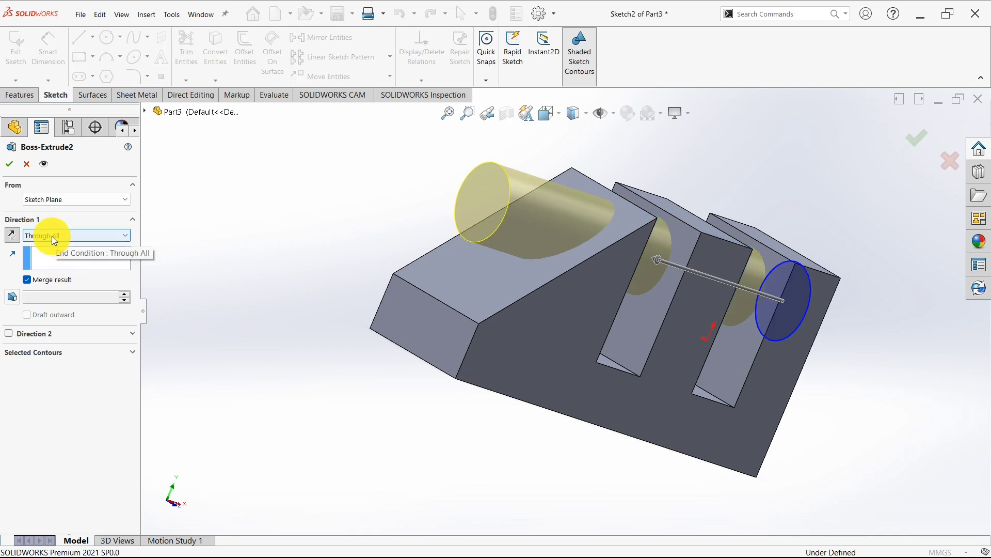
click(52, 237)
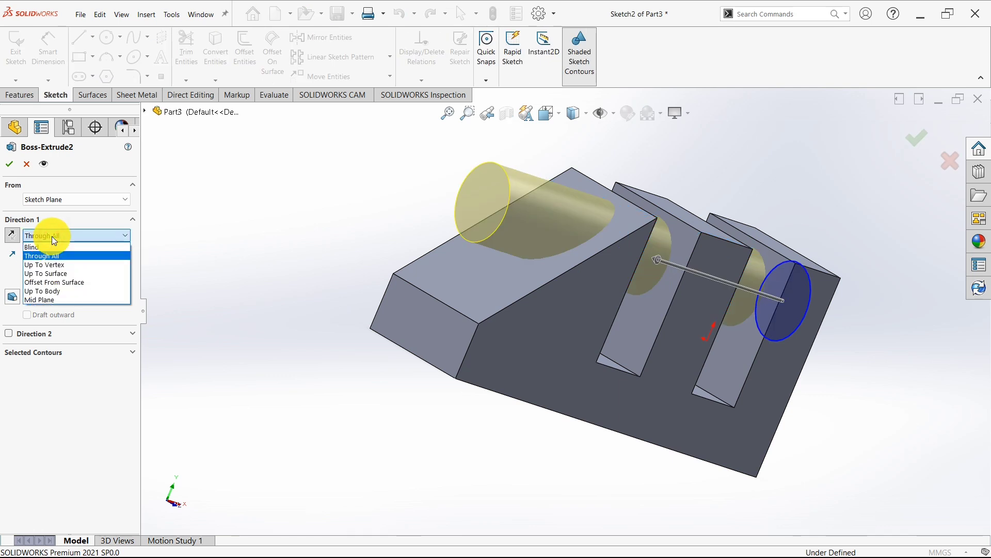
click(48, 265)
middle_drag(376, 317, 406, 367)
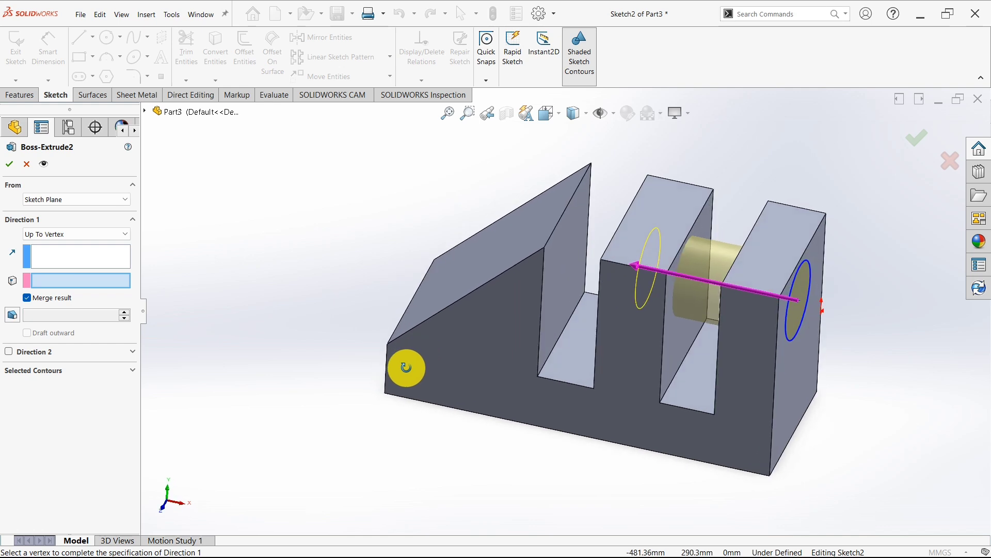
middle_drag(583, 317, 481, 317)
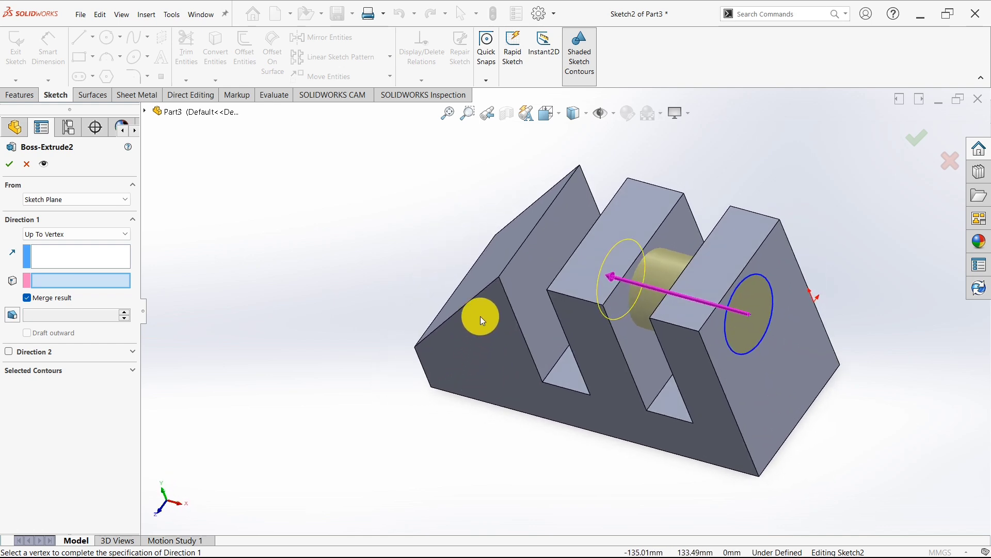
click(499, 277)
middle_drag(498, 280, 604, 298)
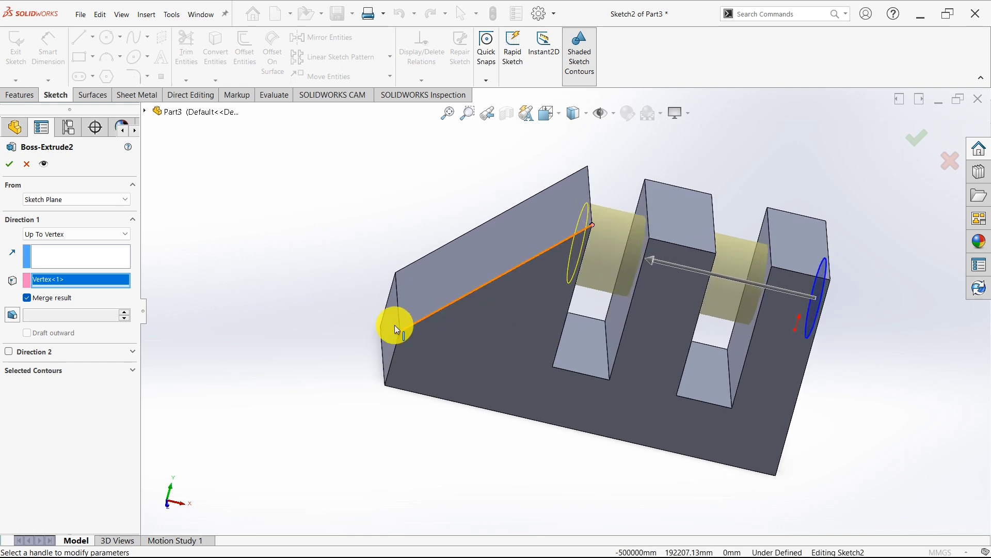
Step: Replace the end vertex with the front lower corner of the sloped face
right_click(86, 280)
click(102, 288)
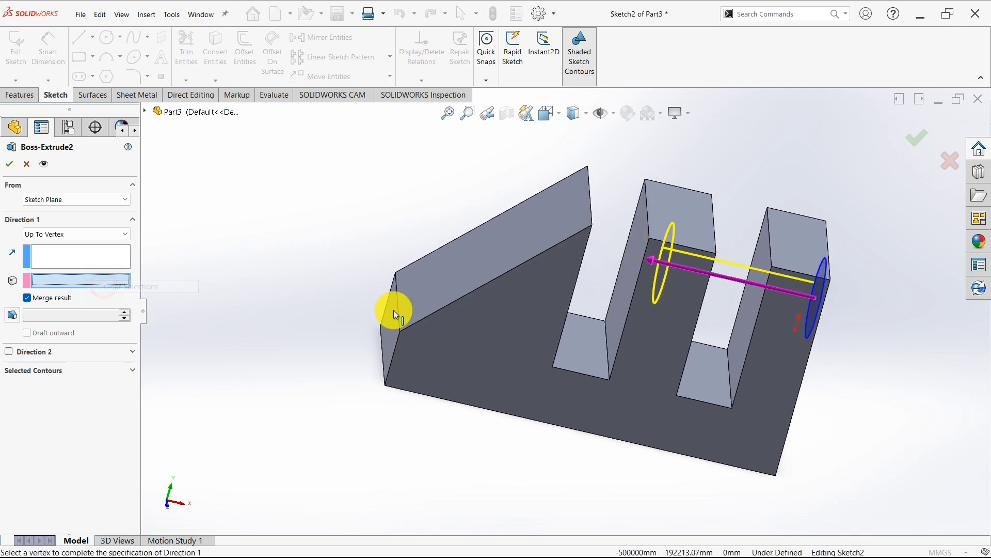
click(401, 332)
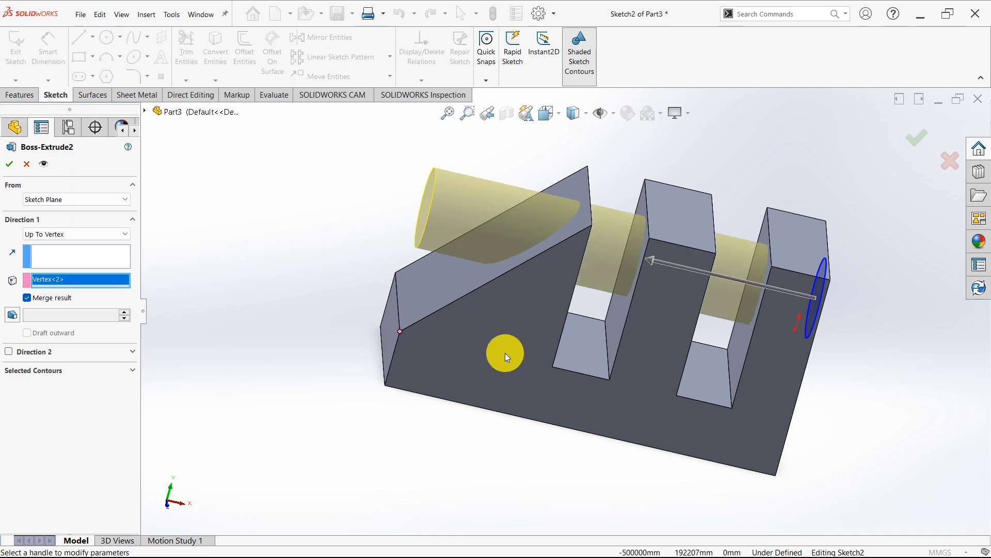
middle_drag(505, 352, 448, 369)
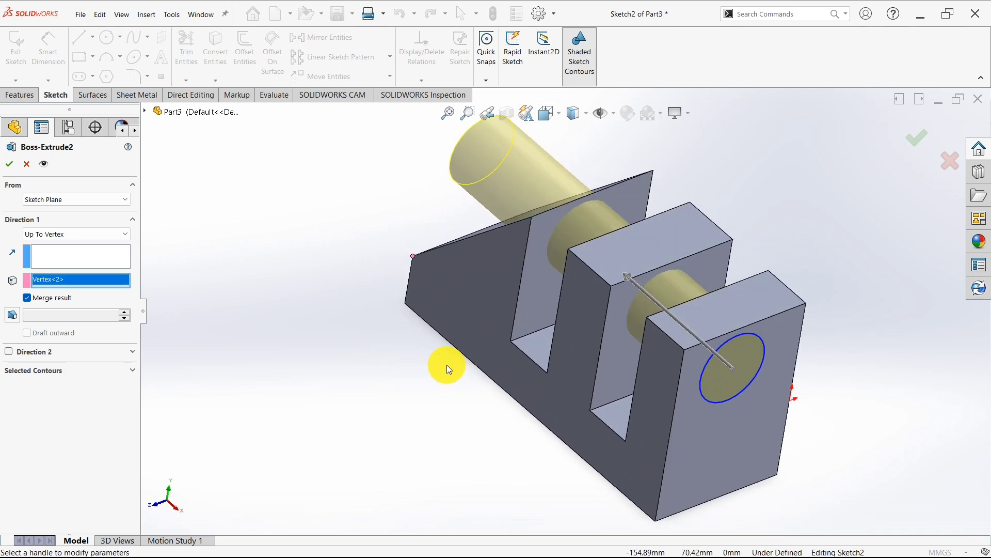
Step: Clear the end vertex and try other points on the body as the extrusion's end
right_click(74, 284)
click(95, 288)
middle_drag(431, 411, 623, 351)
click(611, 336)
middle_drag(565, 413, 601, 424)
click(657, 356)
middle_drag(529, 384, 466, 386)
Step: Change the cylinder's end condition to Up To Surface, ending at the sloped face, and accept the edit
click(53, 239)
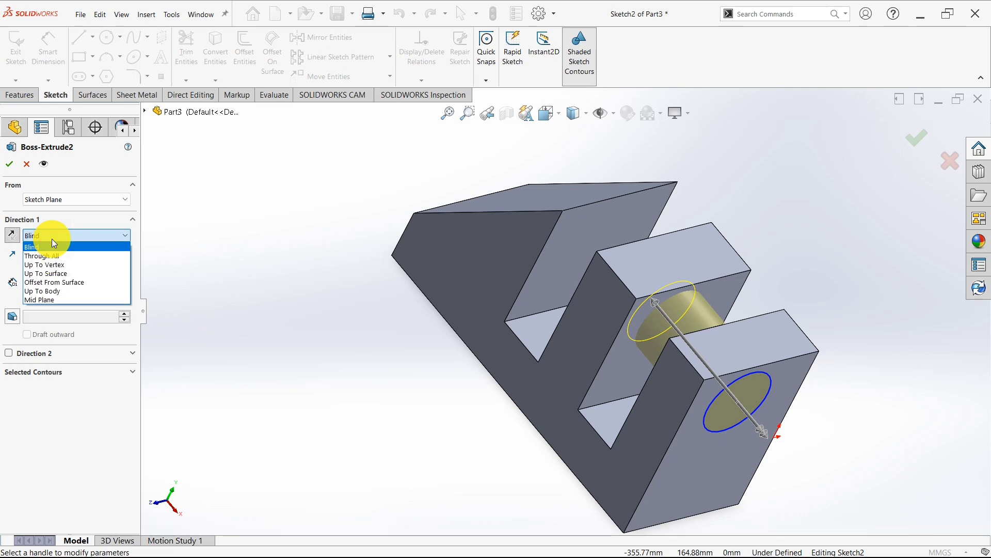
click(50, 274)
middle_drag(429, 496, 537, 439)
middle_drag(390, 317, 262, 371)
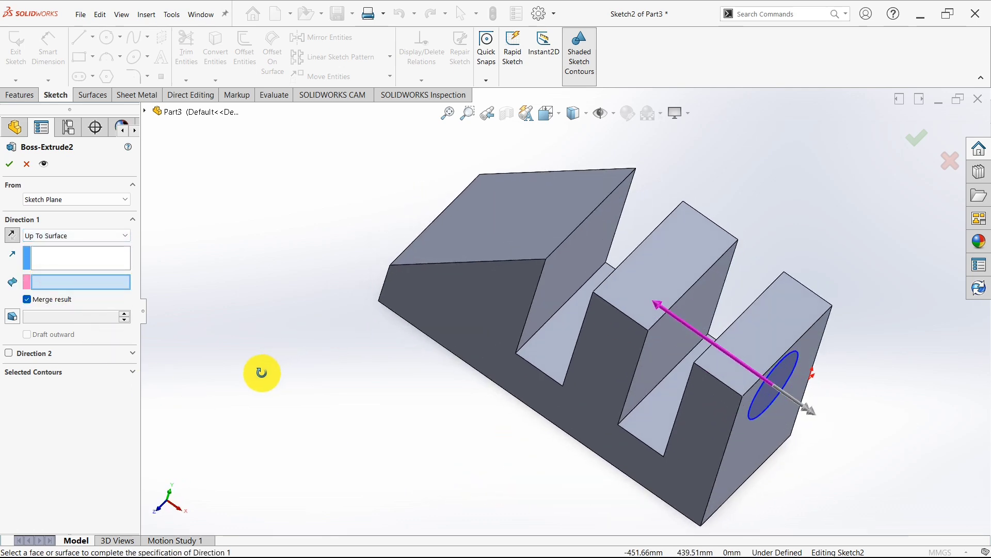
middle_drag(621, 468, 484, 260)
middle_drag(471, 335, 527, 243)
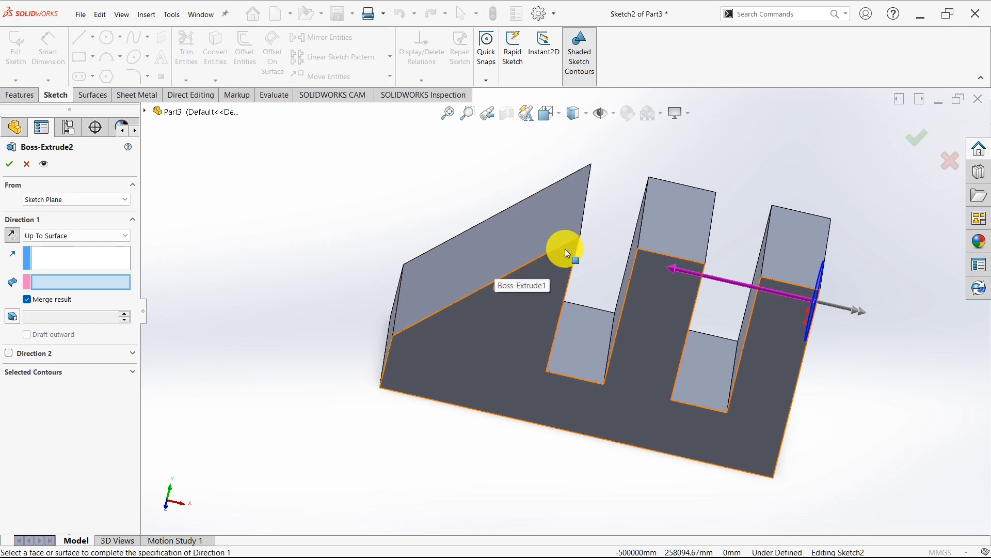
click(451, 266)
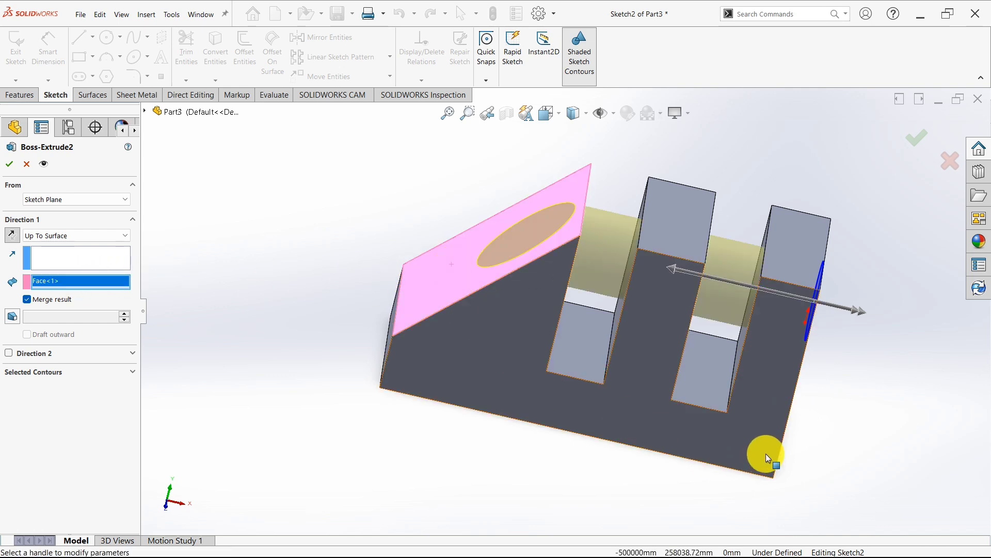
middle_drag(764, 454, 730, 383)
click(9, 168)
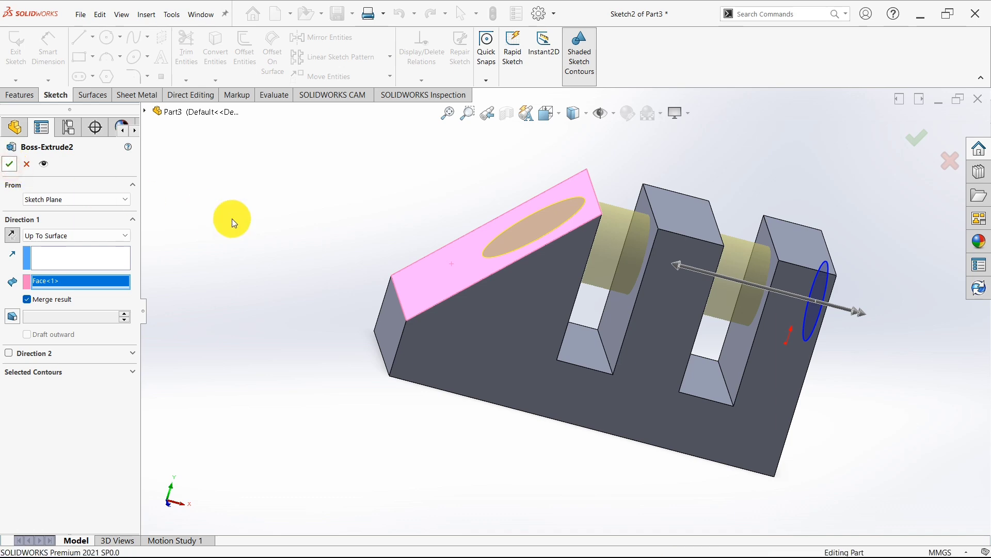
Step: Examine the cylinder in a section view on the Right Plane, shifting the cut toward the sloped end, and close the view
middle_drag(342, 252, 459, 262)
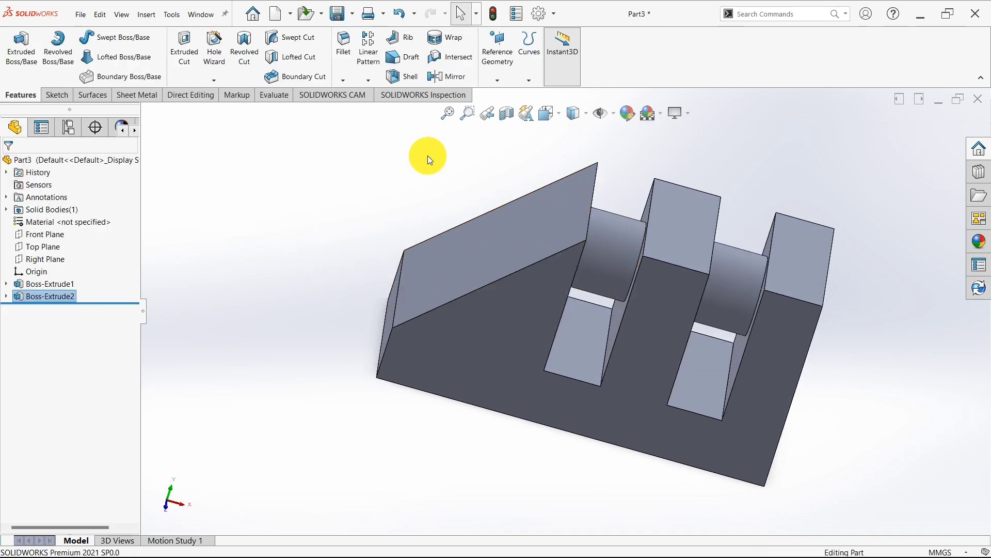
click(506, 113)
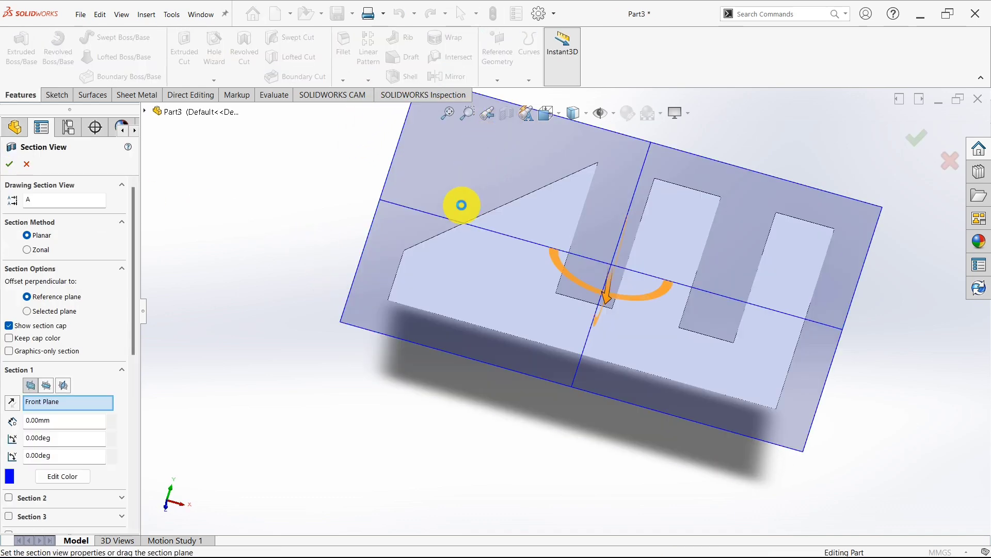
click(46, 385)
click(64, 384)
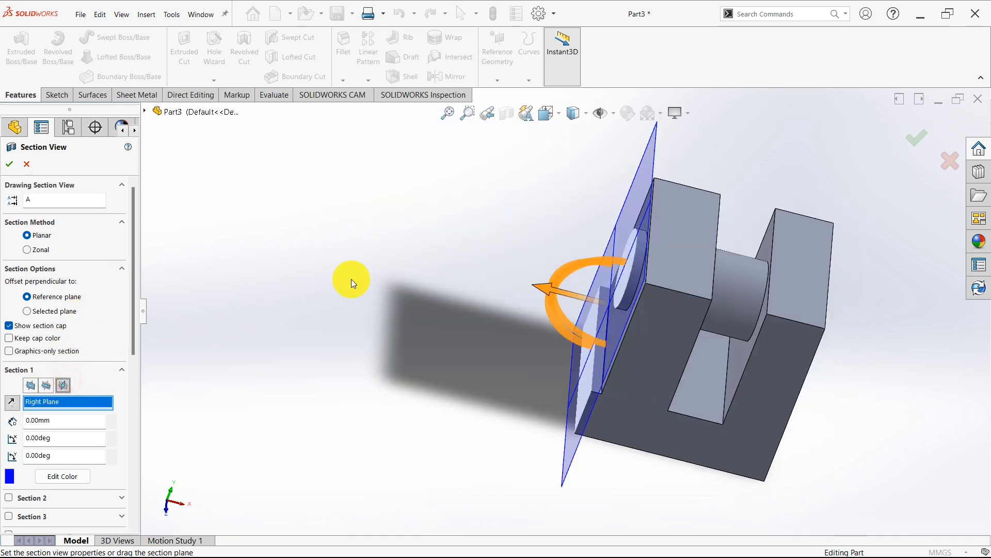
drag(559, 294, 384, 301)
click(939, 169)
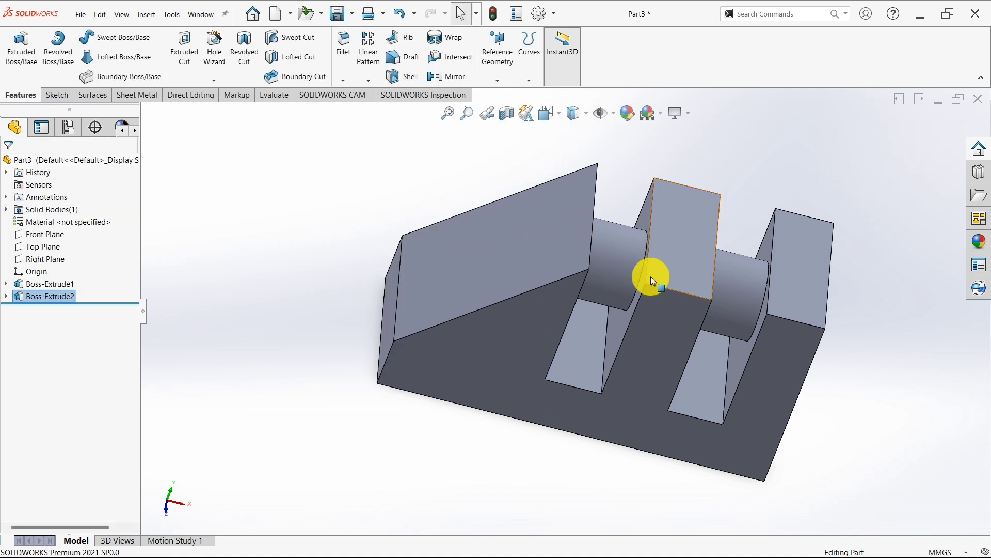
Step: Open the cylinder extrusion through the notched body for editing
middle_drag(648, 277, 486, 223)
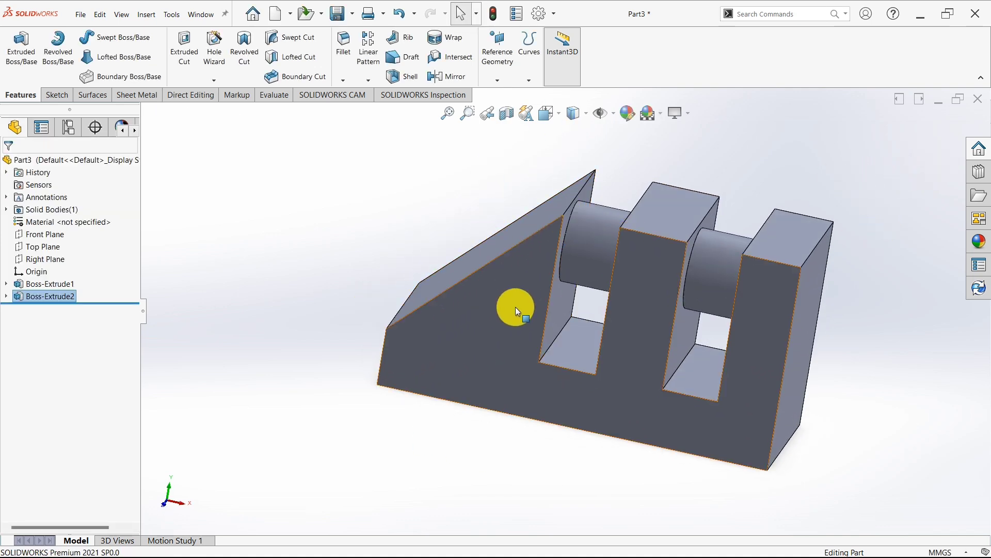
middle_drag(514, 306, 582, 222)
click(608, 239)
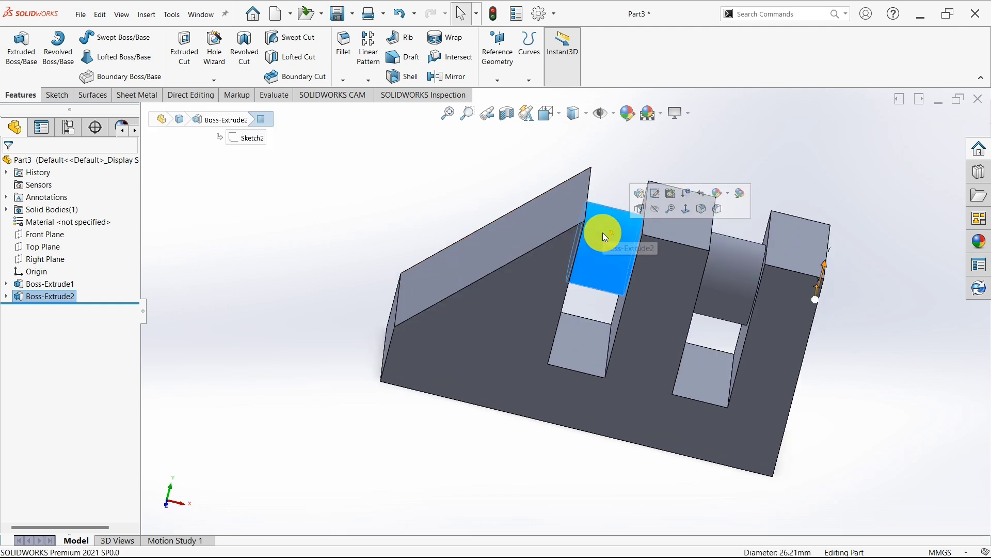
right_click(52, 295)
click(73, 265)
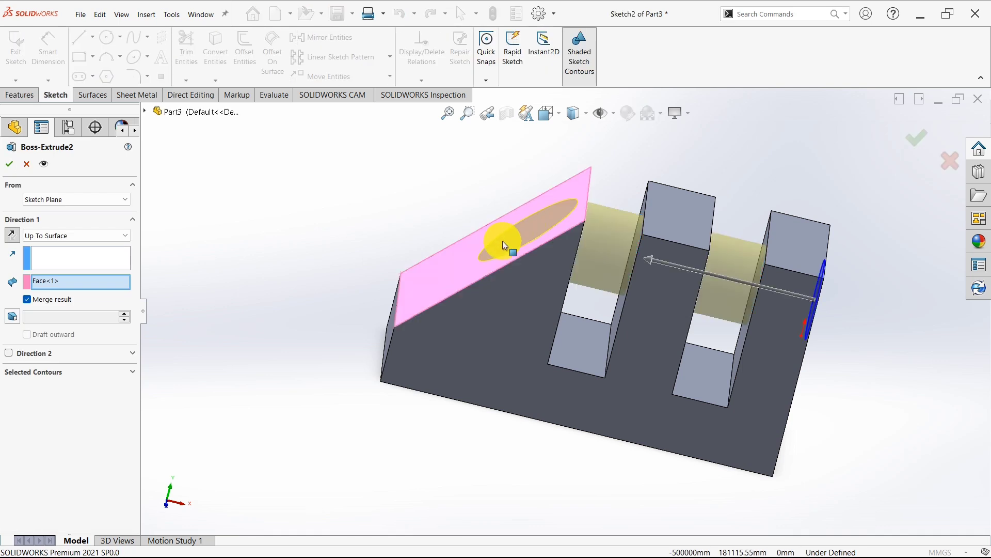
Step: Try Up To Vertex, a Blind depth of 131 mm and Up To Surface as the cylinder's end condition
click(60, 237)
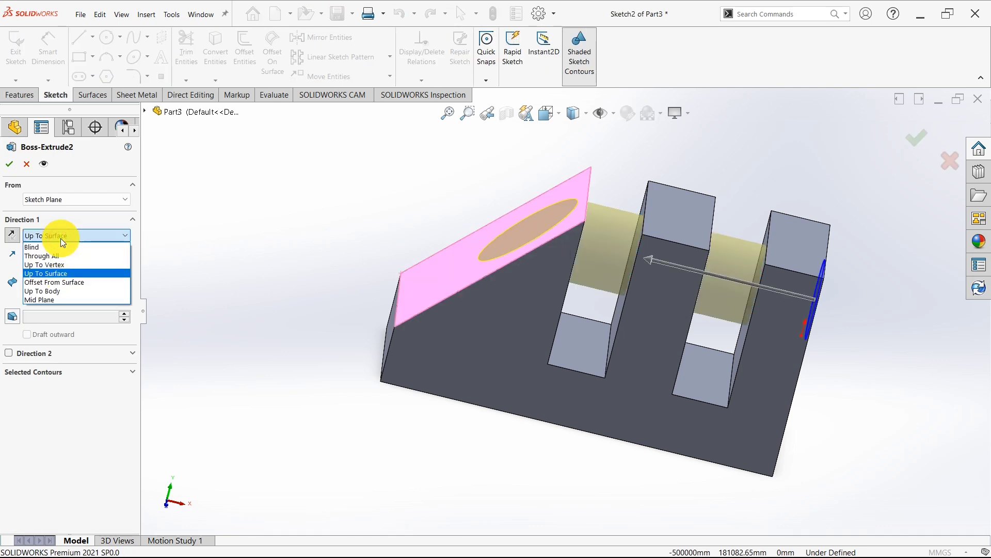
click(57, 266)
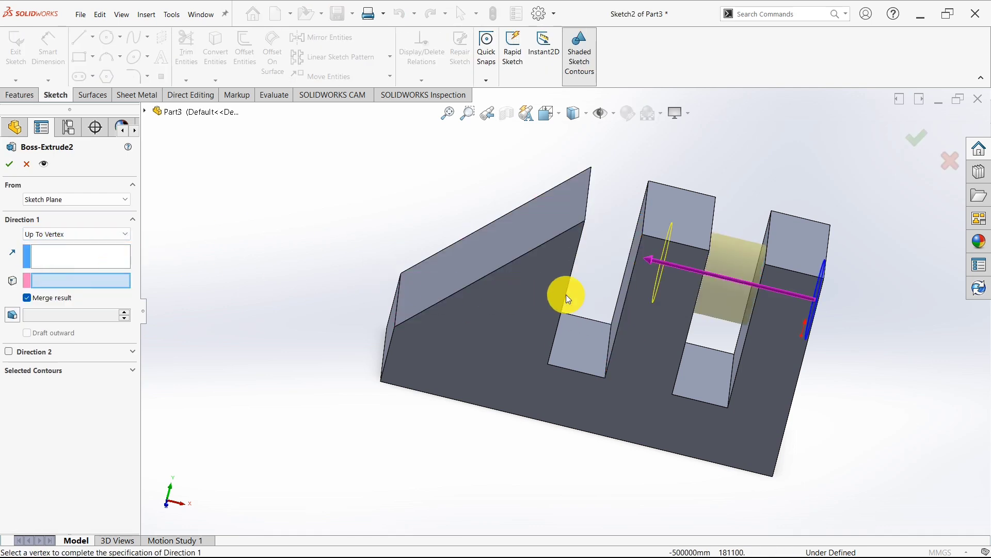
click(656, 268)
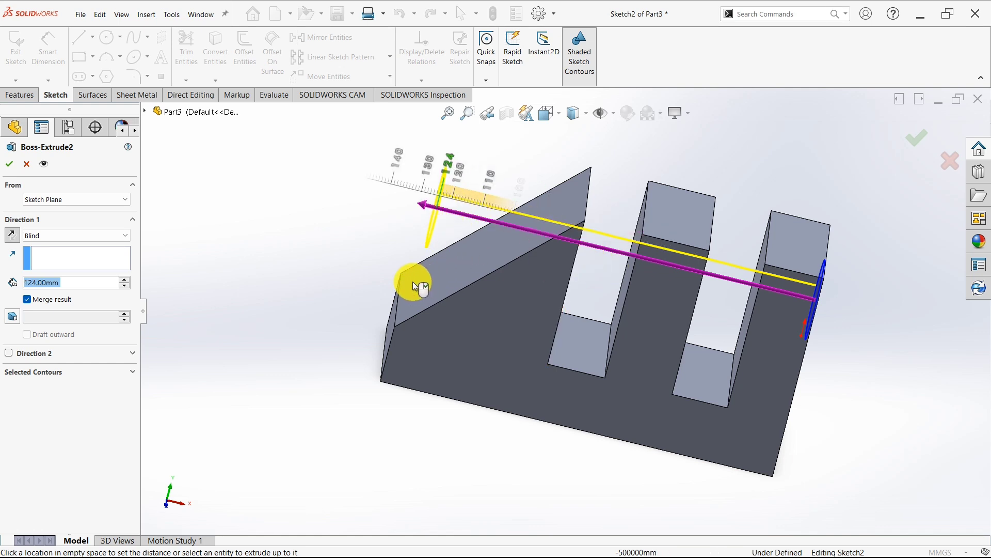
click(395, 281)
middle_drag(575, 240, 557, 241)
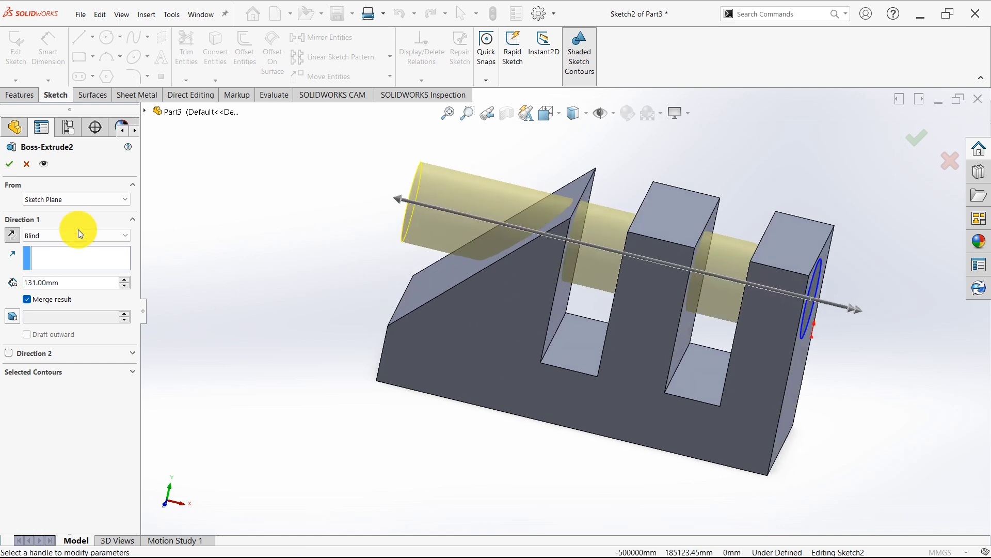
click(51, 234)
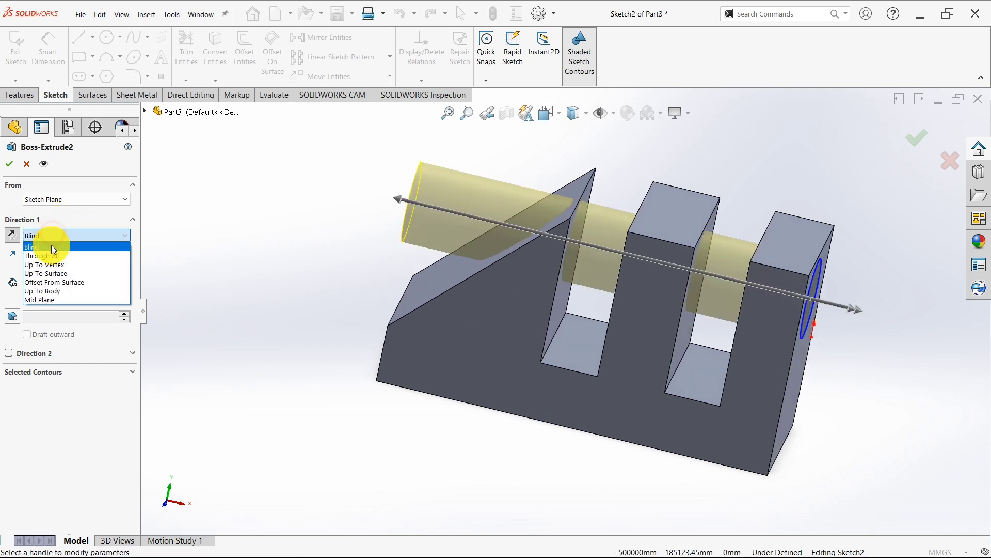
click(48, 273)
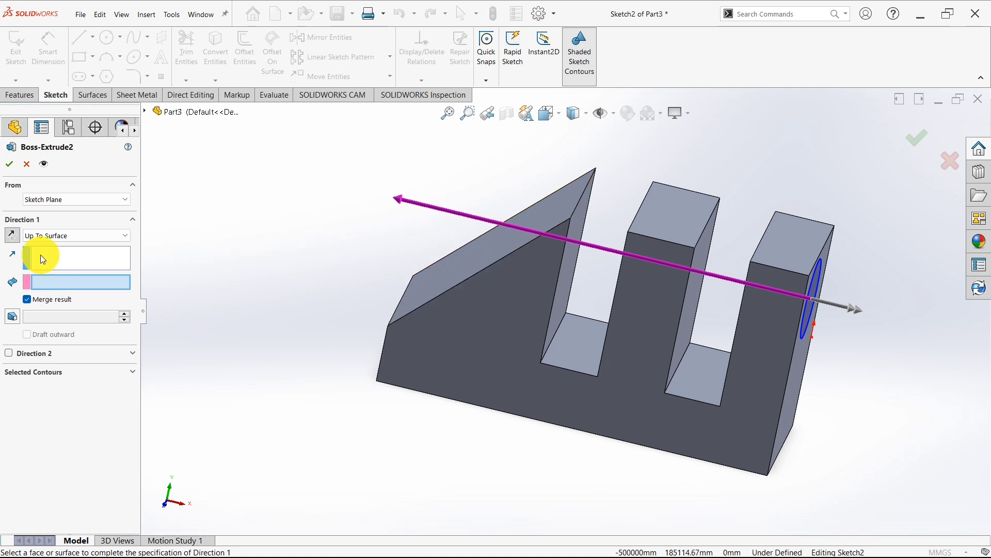
Step: End the cylinder with Offset From Surface, 10 mm from the middle block's face toward the sketch plane, and accept the edit
click(41, 235)
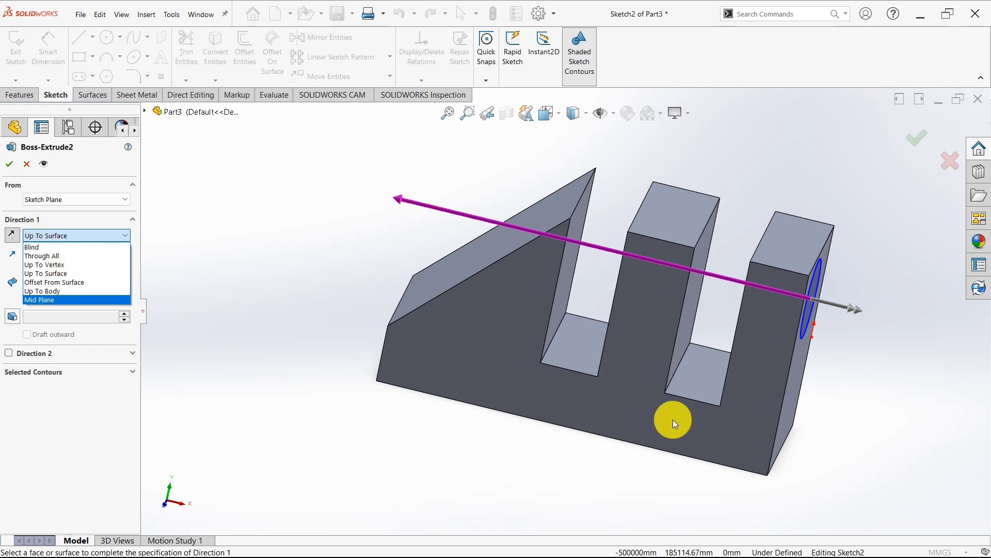
click(72, 284)
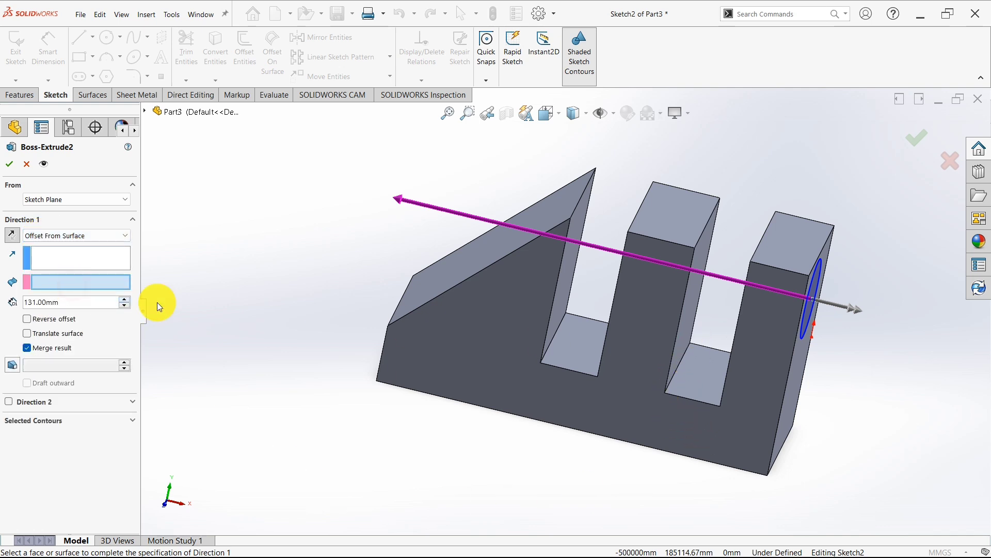
click(676, 335)
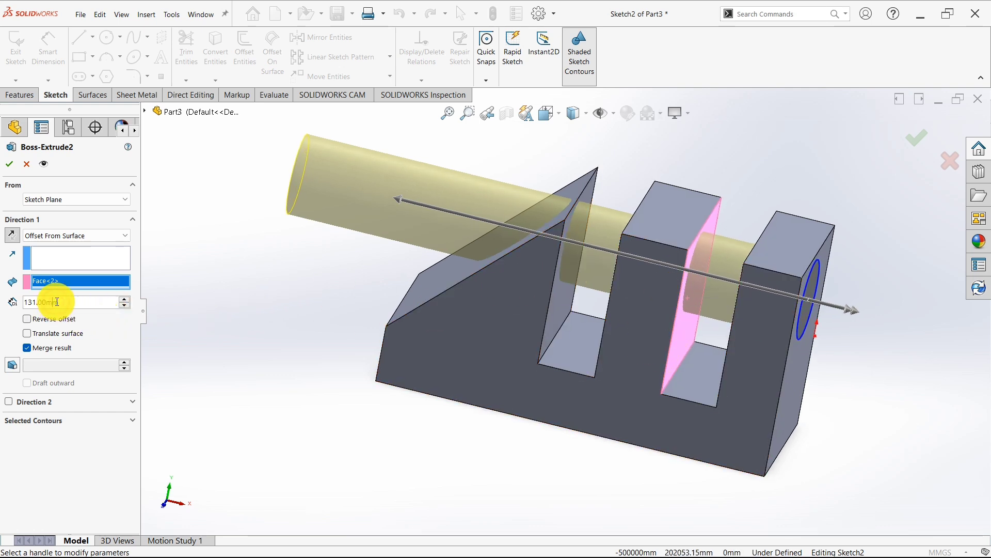
click(74, 301)
double_click(73, 301)
text(10)
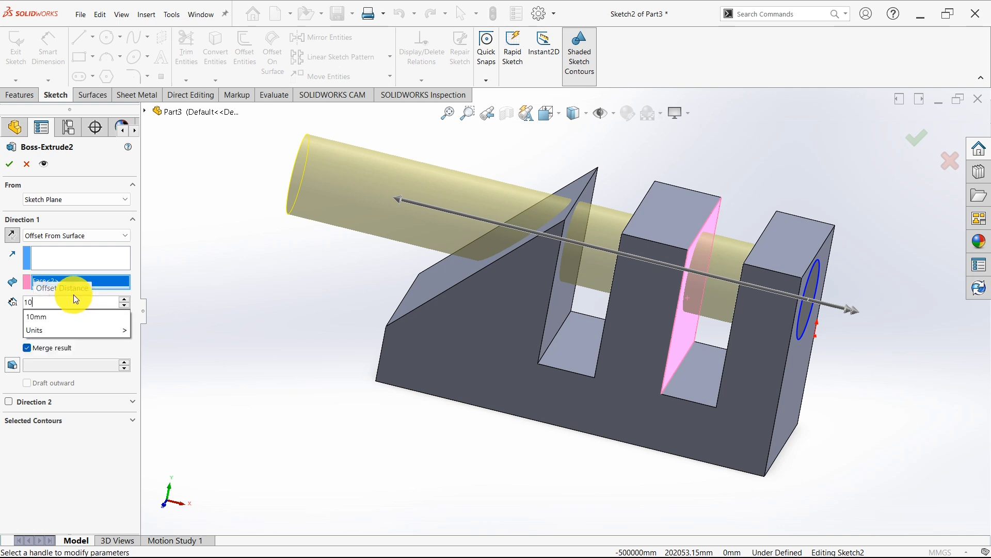
key(Return)
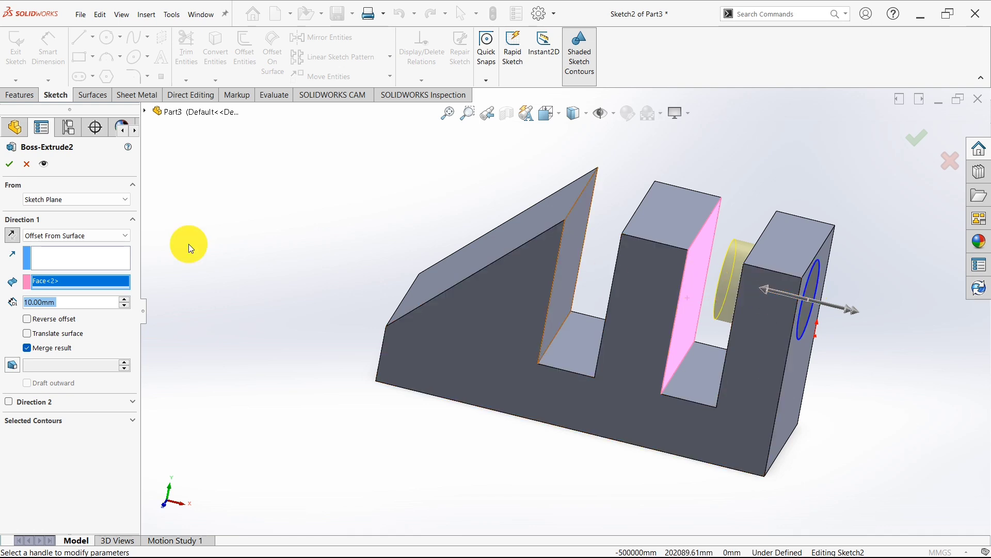
click(9, 163)
Step: Check the gap between the cylinder's end and the middle block, and reopen the cylinder extrusion for editing
middle_drag(681, 444, 775, 358)
click(765, 304)
middle_drag(708, 347, 640, 300)
click(640, 300)
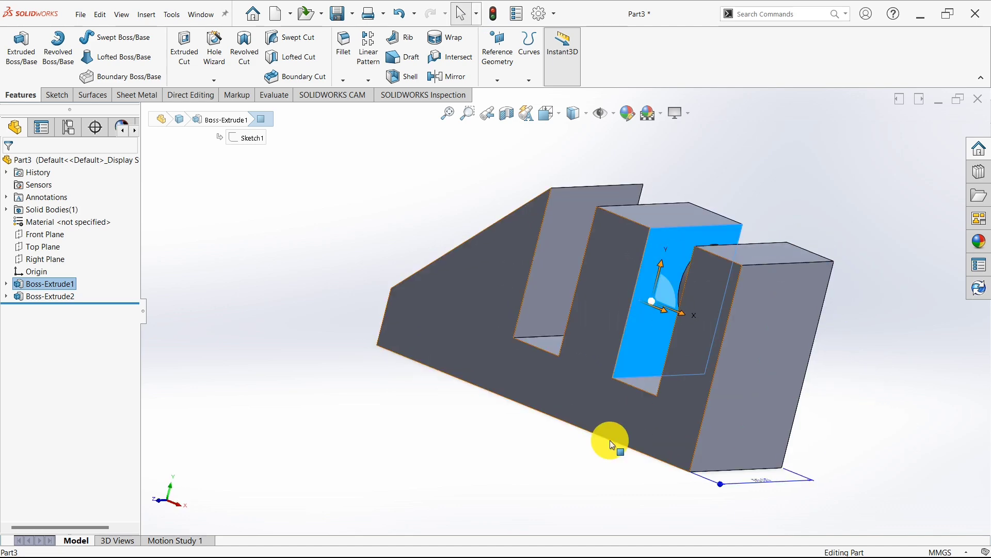
middle_drag(610, 440, 556, 459)
click(50, 296)
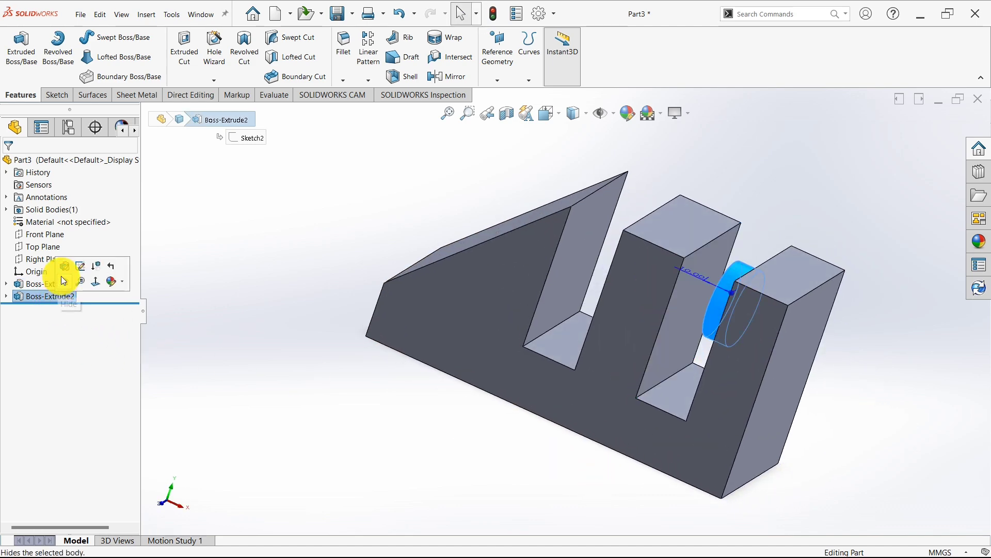
click(63, 264)
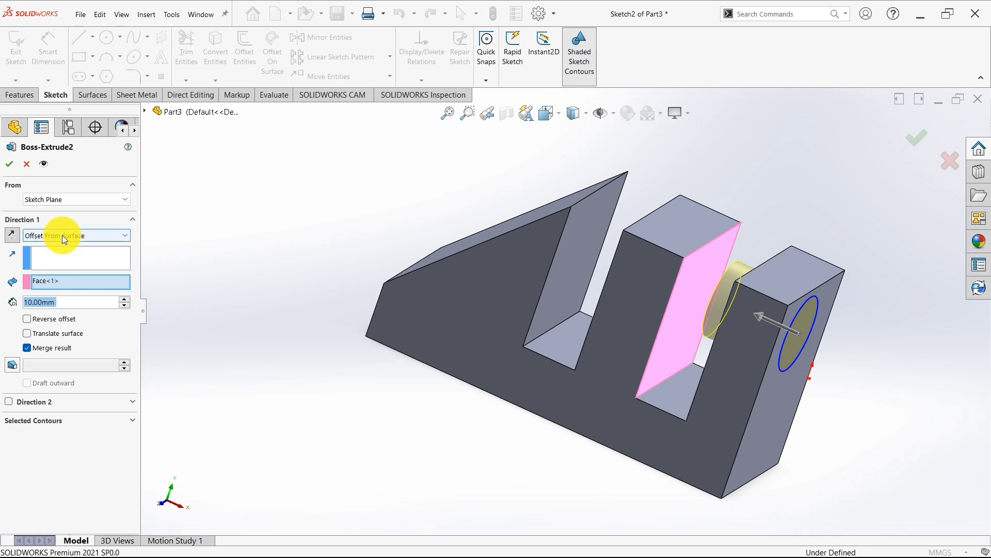
Step: Try Up To Body as the cylinder's end condition with the notched body as its end, and clear the body selection
click(62, 235)
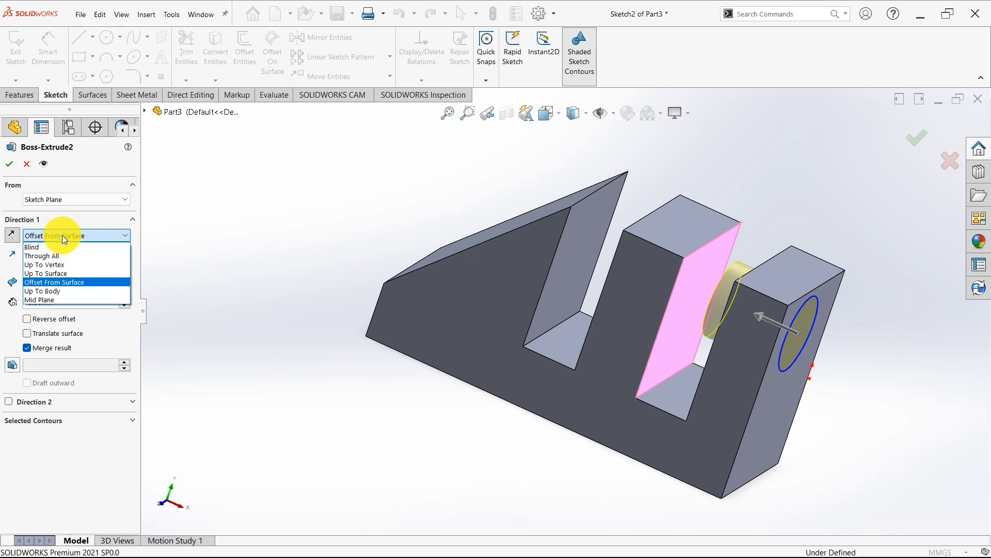
click(56, 291)
middle_drag(466, 483, 505, 534)
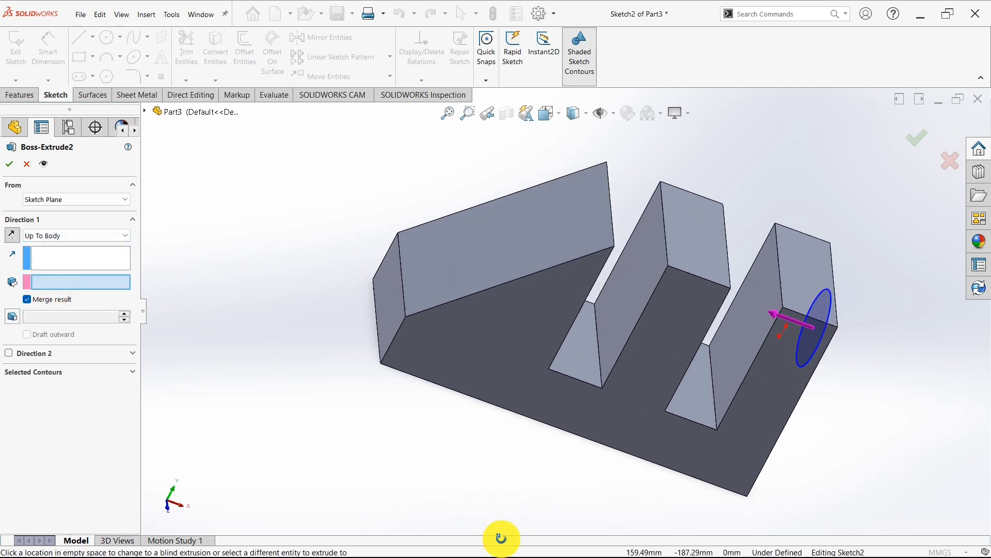
click(646, 288)
middle_drag(583, 352, 817, 295)
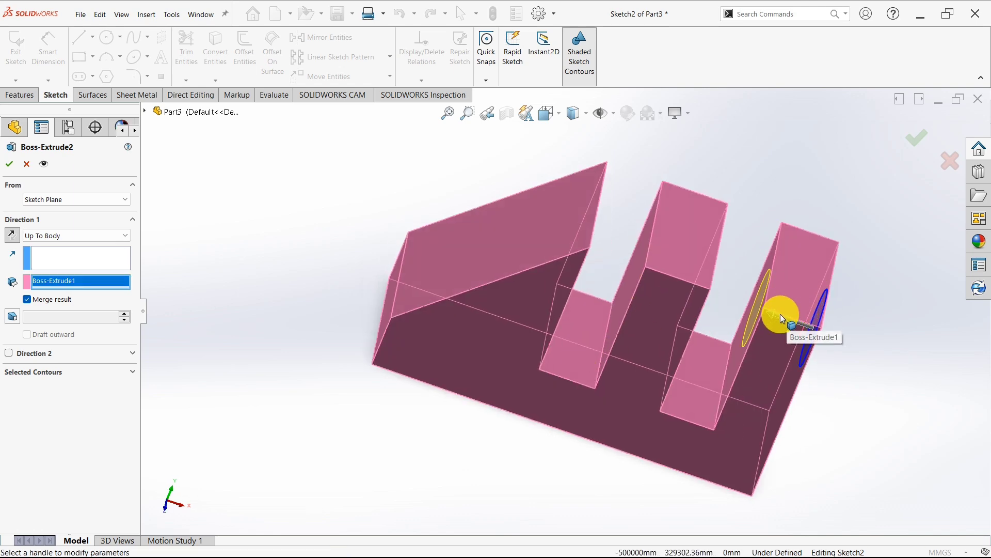
click(761, 316)
middle_drag(739, 306, 696, 411)
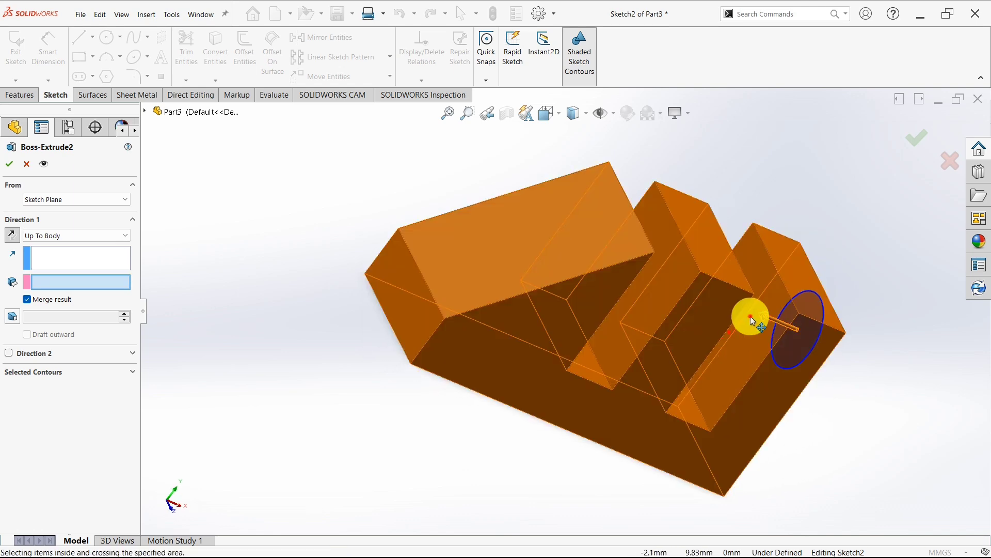
middle_drag(753, 337, 686, 365)
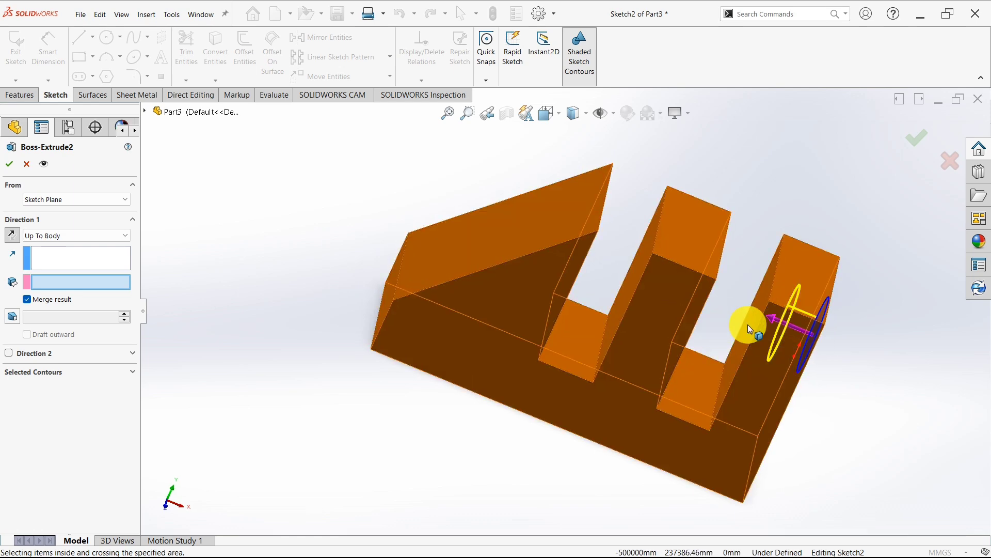
Step: Extrude the cylinder with the Mid Plane end condition at a total depth of 100 mm and accept the edit
click(86, 238)
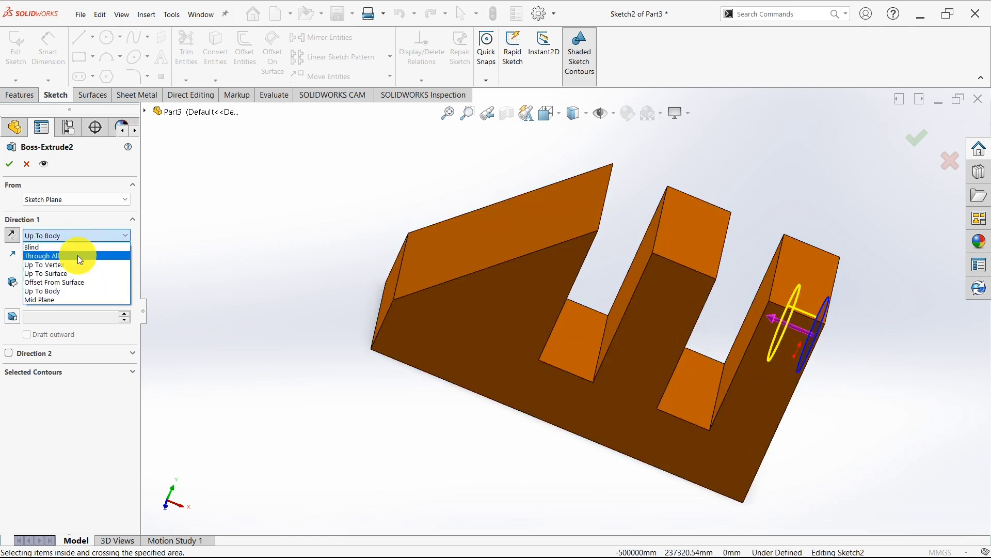
click(67, 299)
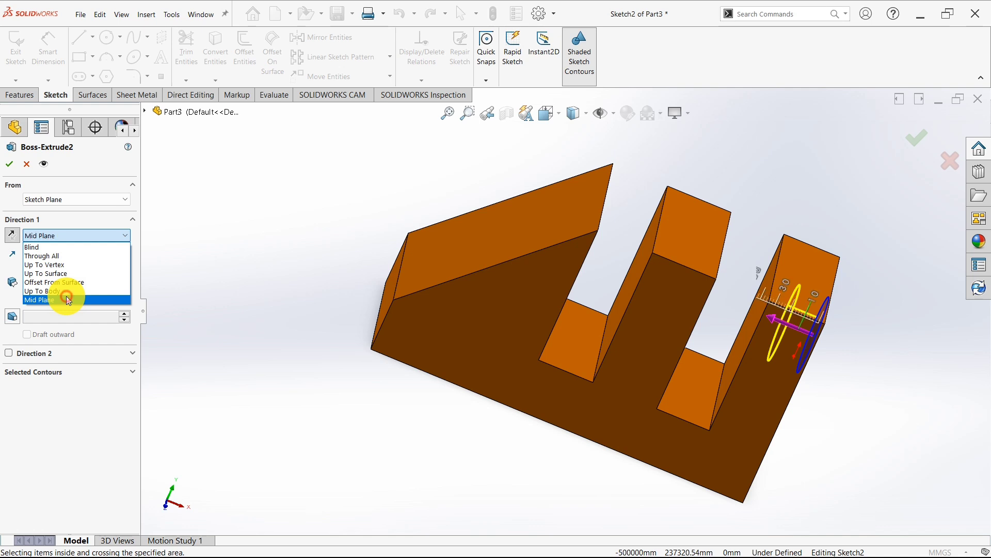
click(189, 356)
scroll(406, 418, up, 4)
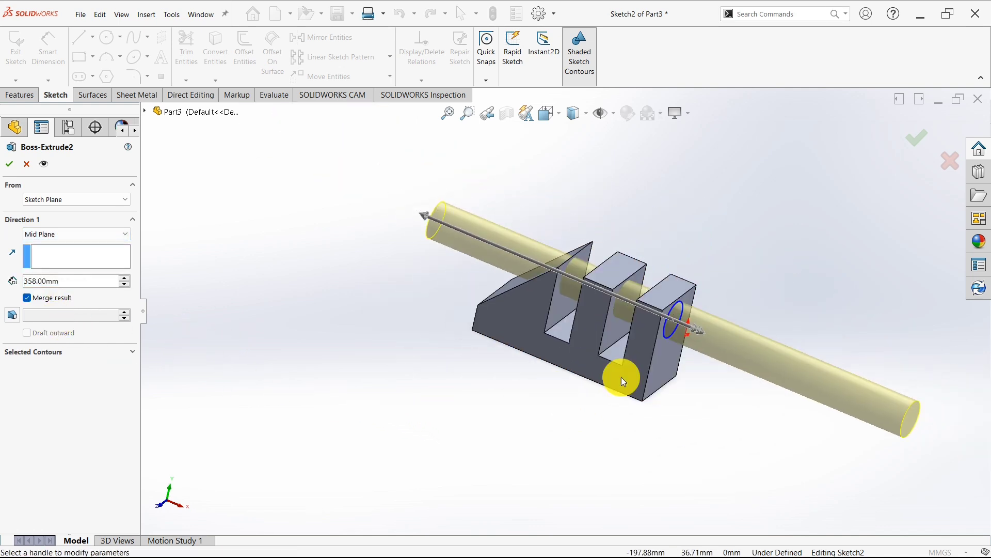
scroll(671, 333, down, 2)
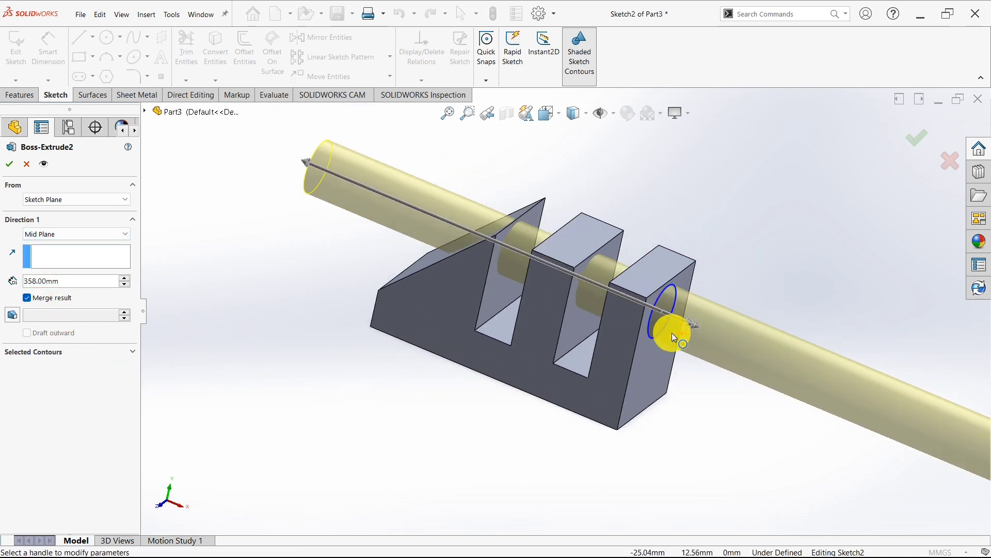
double_click(68, 282)
text(100)
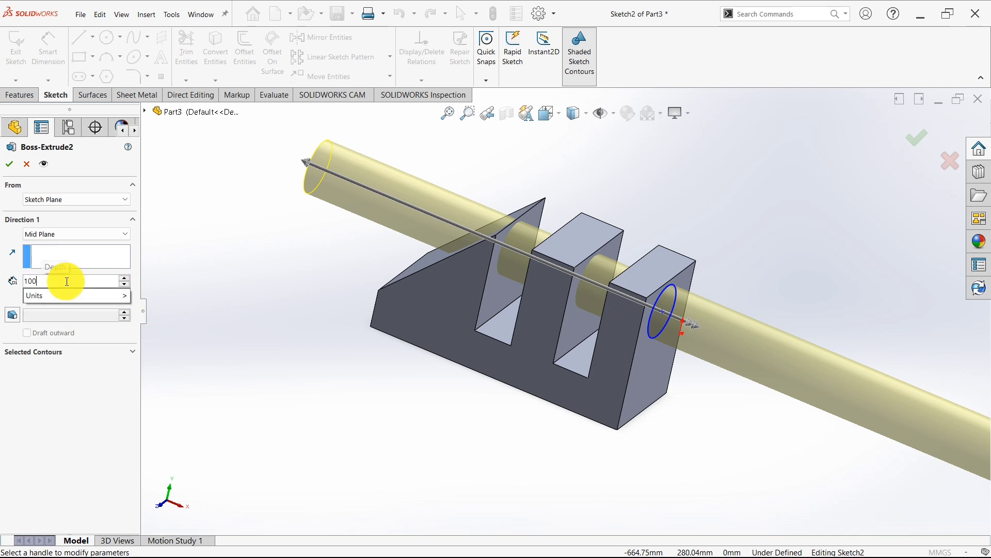
key(Return)
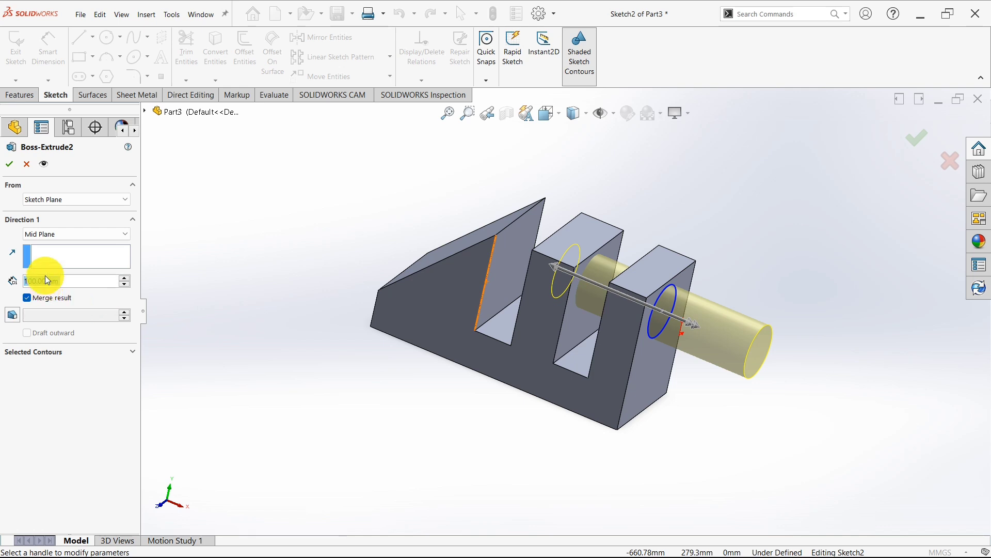
click(9, 163)
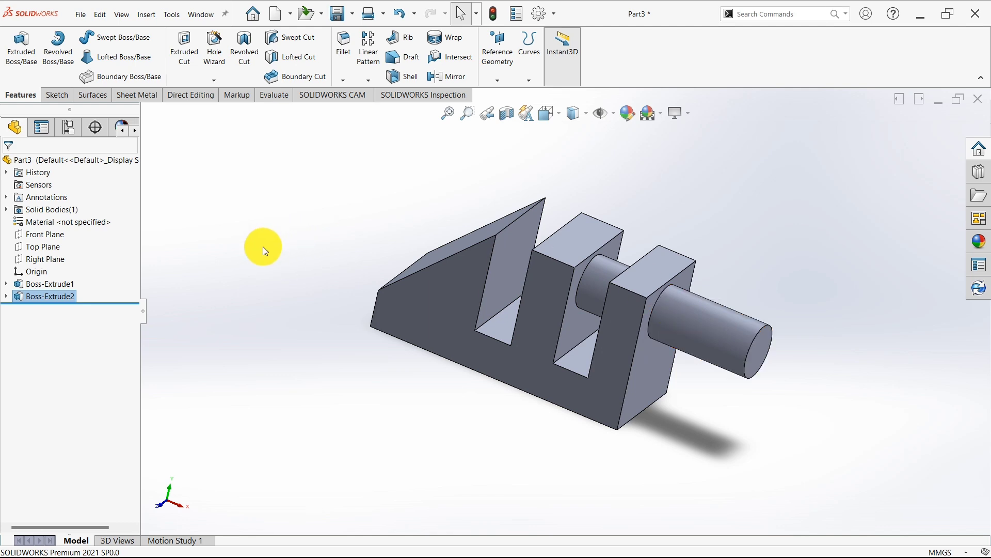
Step: Reopen the cylinder extrusion for editing and change its end condition to Blind
click(44, 296)
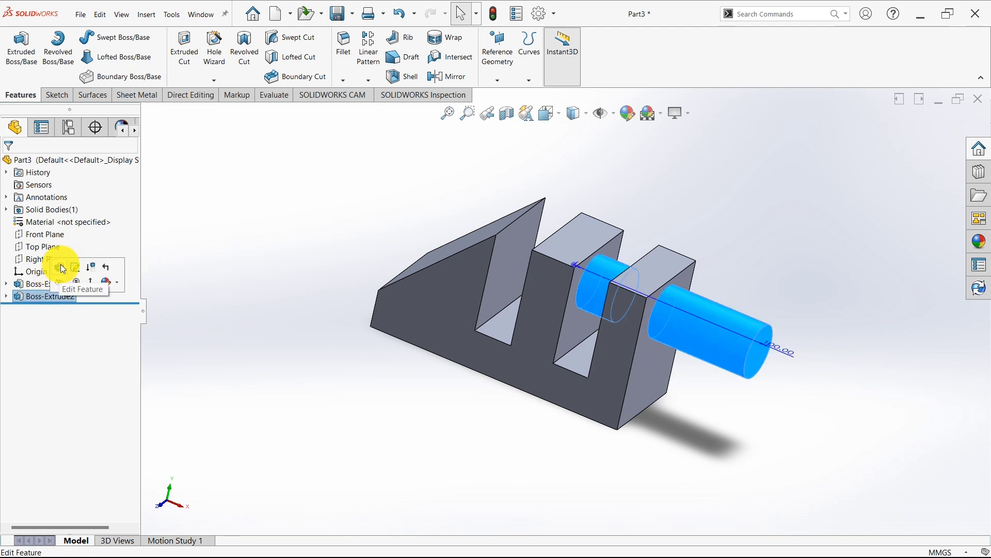
click(46, 258)
click(62, 297)
click(66, 265)
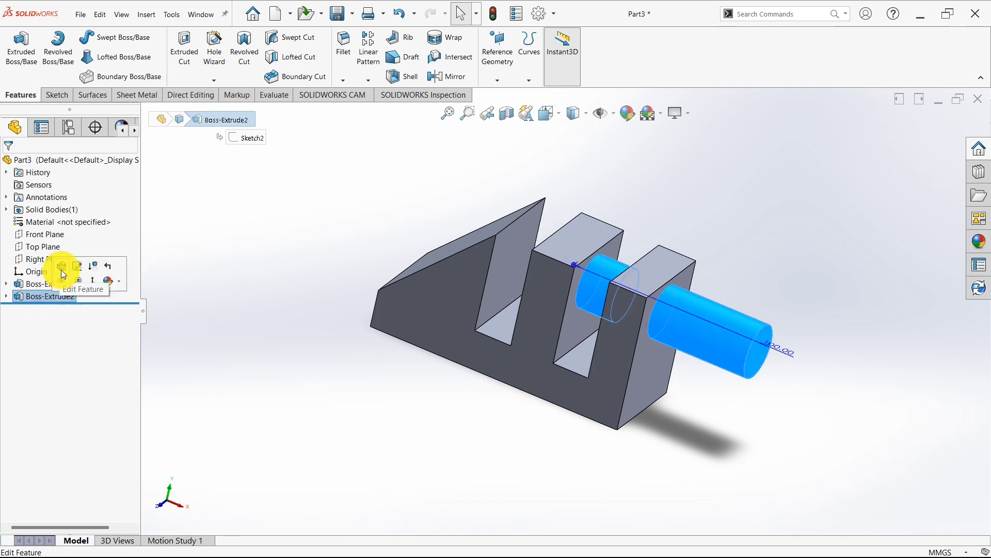
click(56, 235)
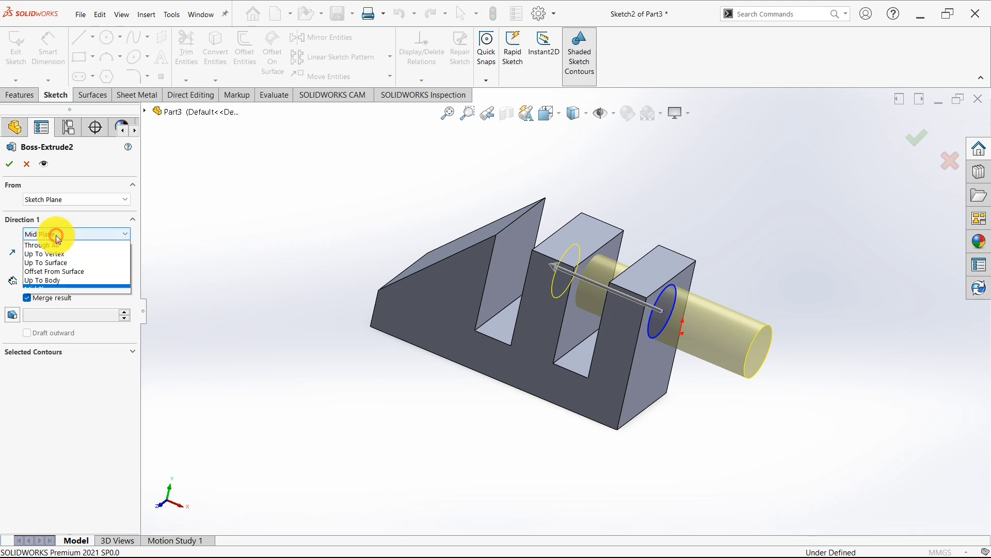
click(56, 235)
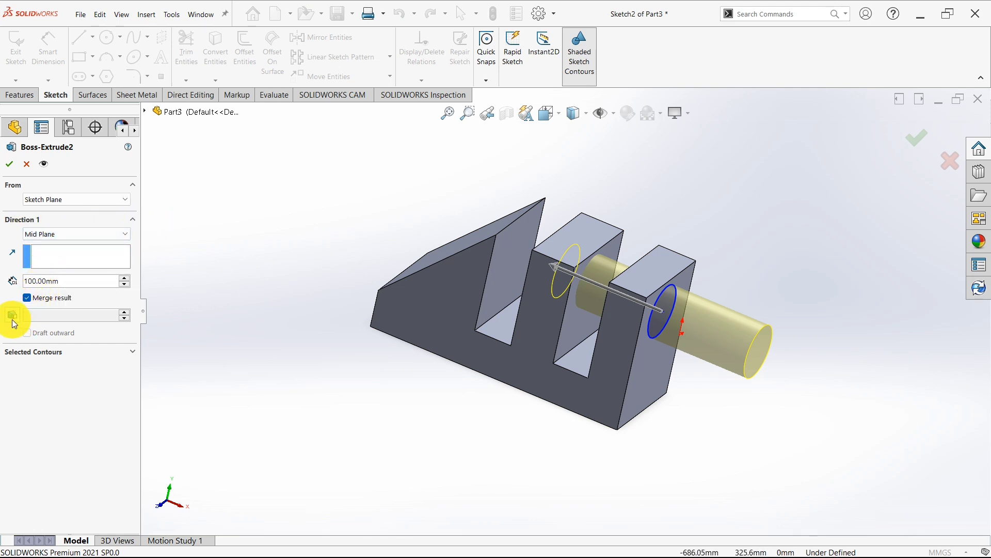
click(82, 234)
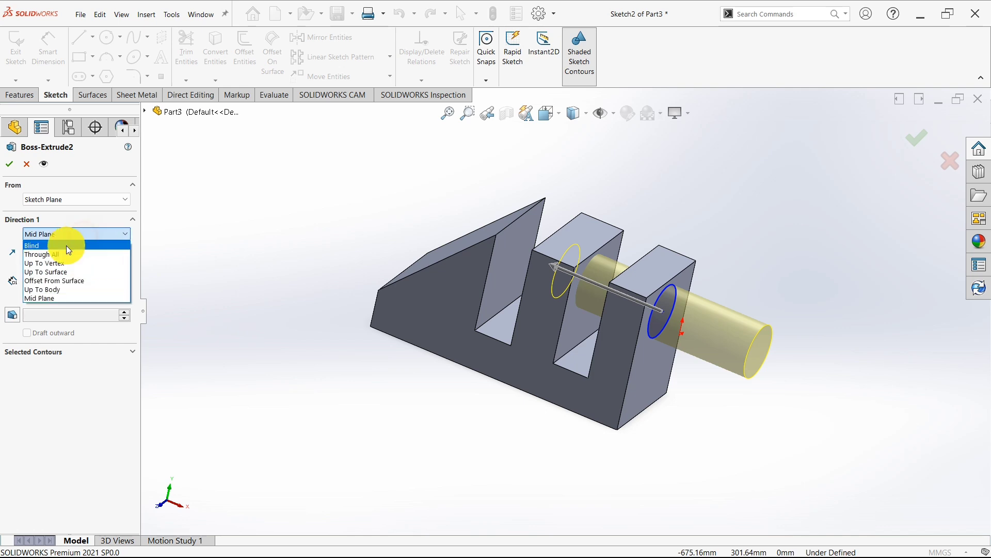
click(64, 245)
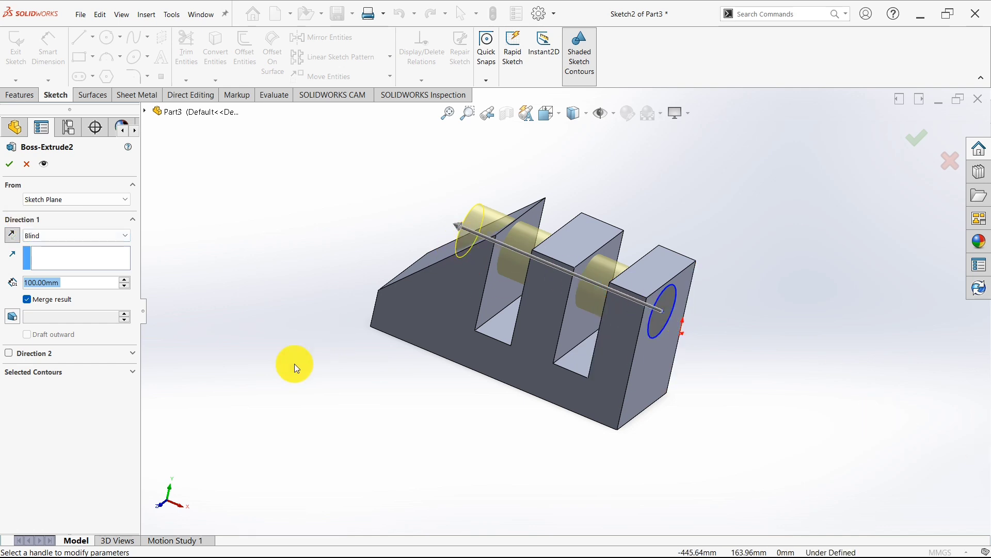
Step: Add a second direction to the cylinder extrusion with the Blind end condition and a depth of 20 mm
click(9, 352)
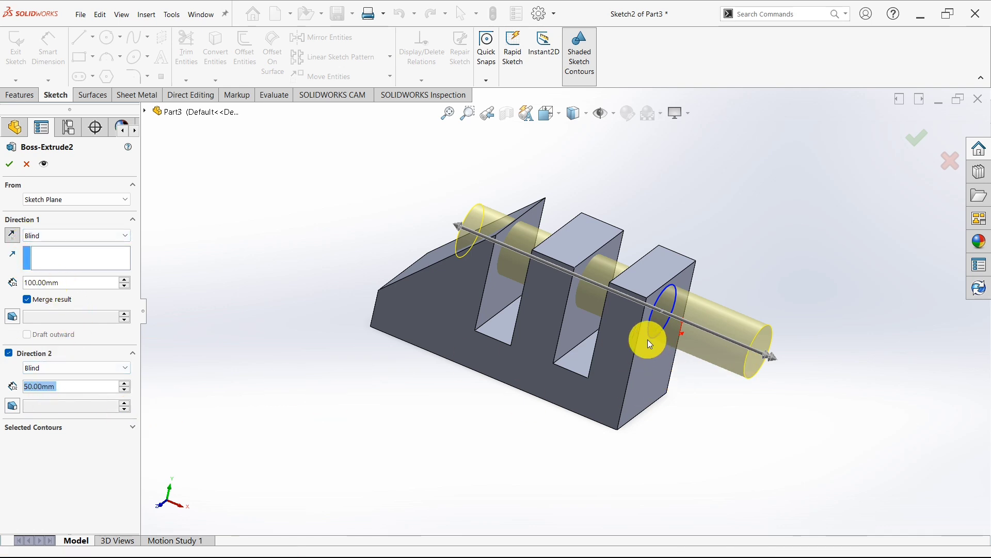
click(56, 283)
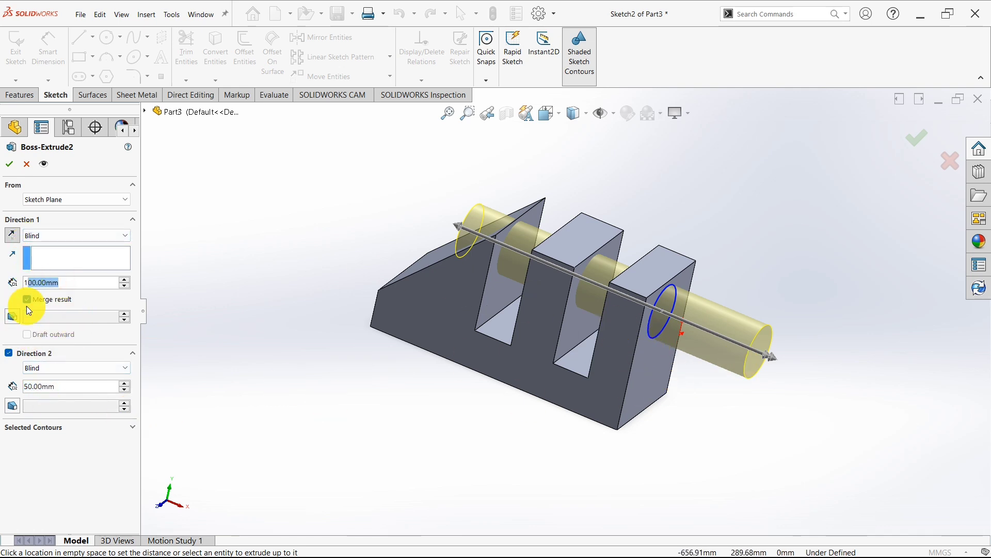
click(40, 387)
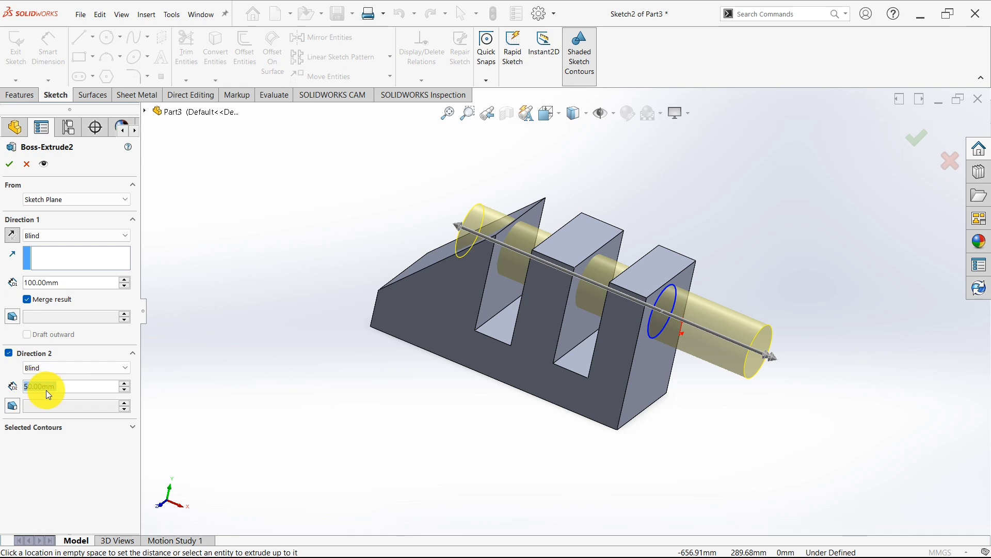
text(20)
key(Return)
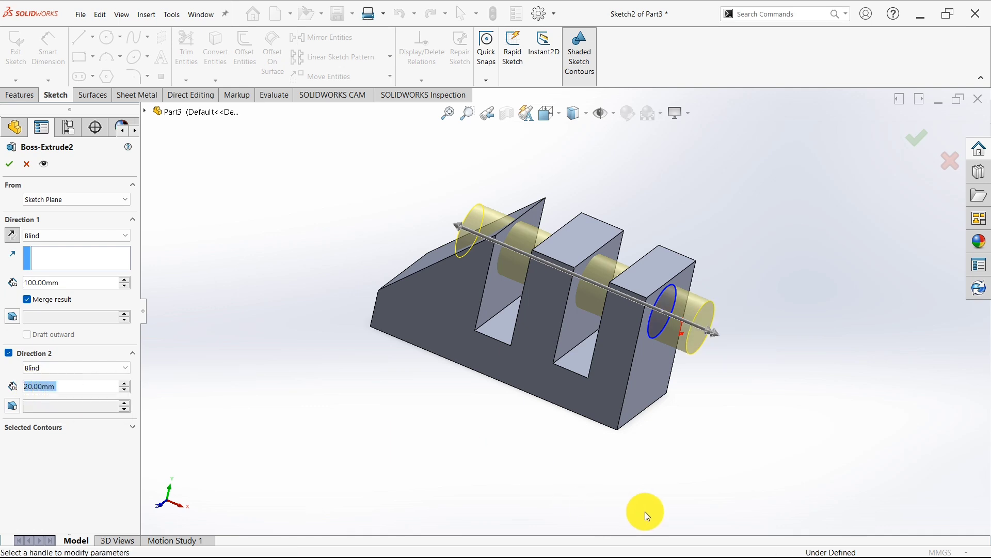
middle_drag(643, 512, 648, 470)
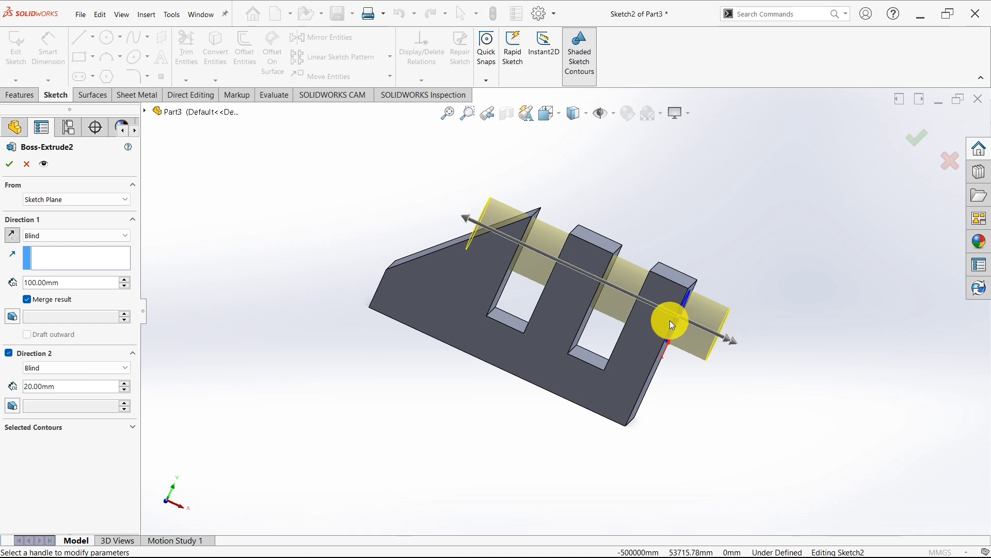
Step: Review the end conditions offered for Direction 2, and reverse the cylinder's extrusion direction and back
click(54, 369)
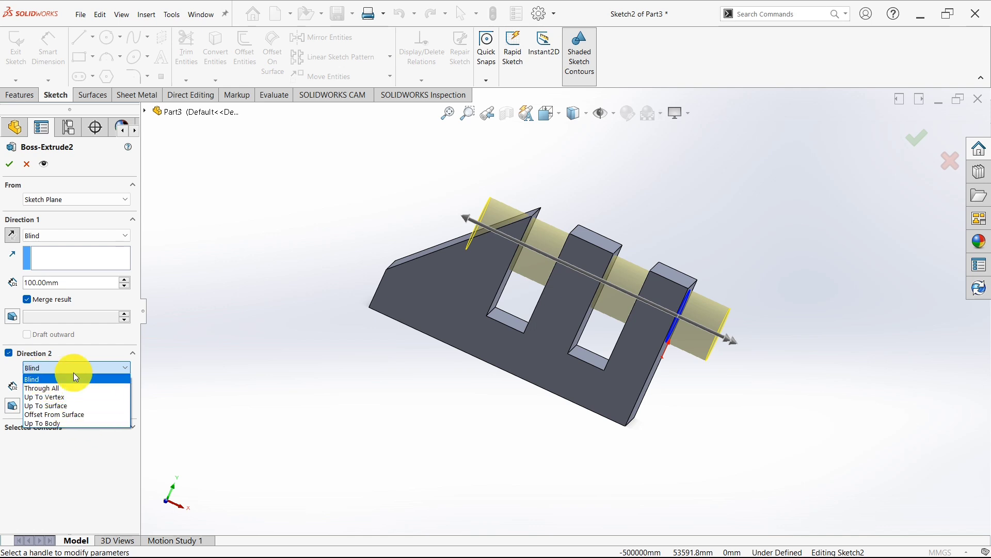
click(39, 365)
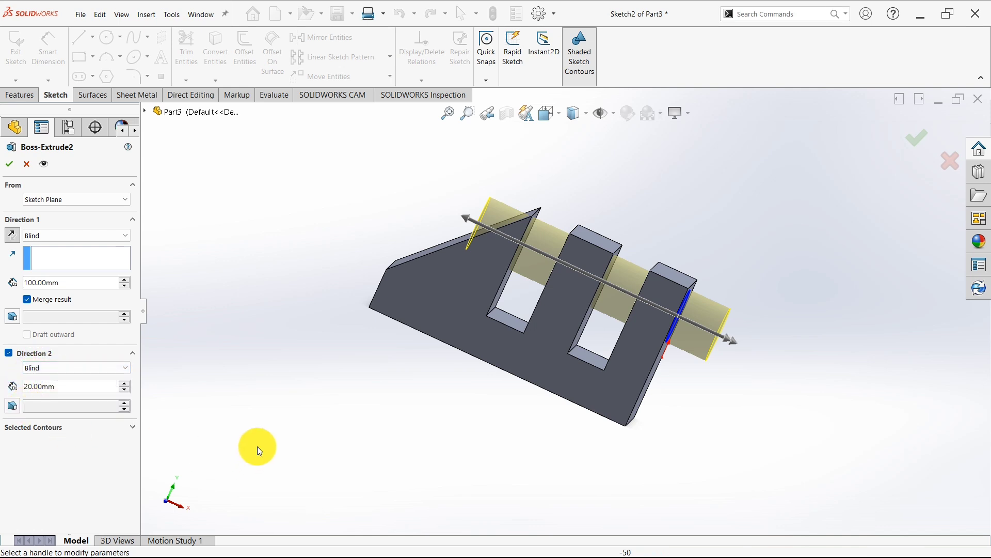
click(9, 353)
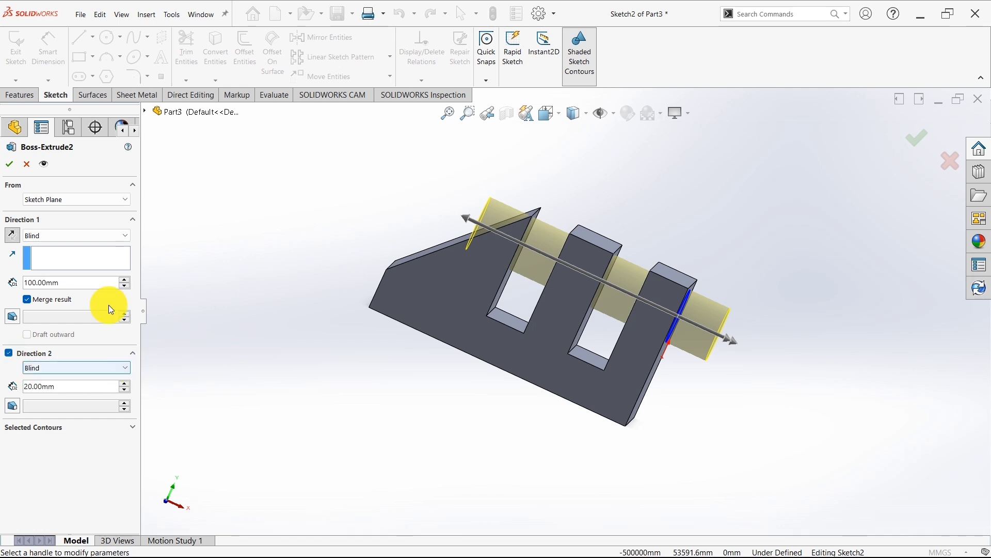
click(12, 235)
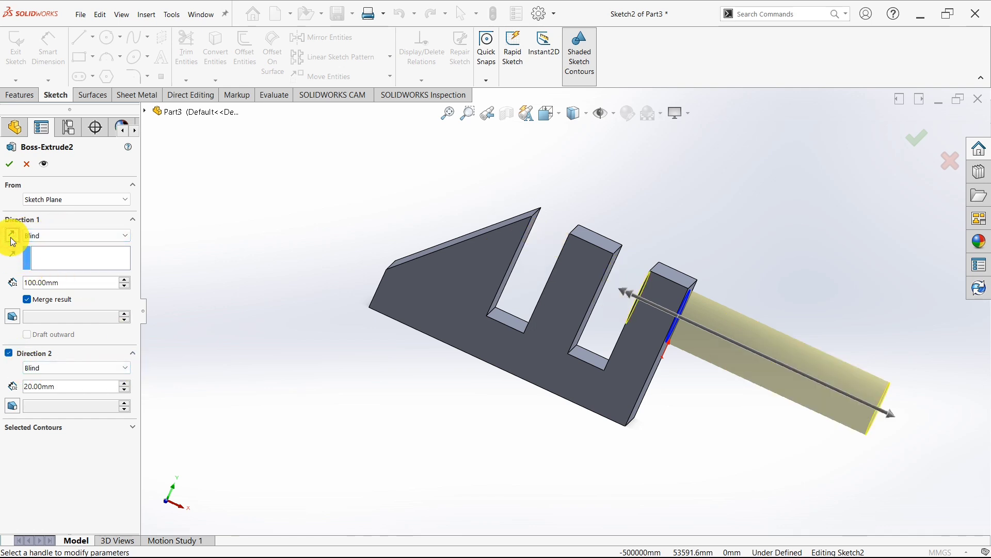
click(11, 235)
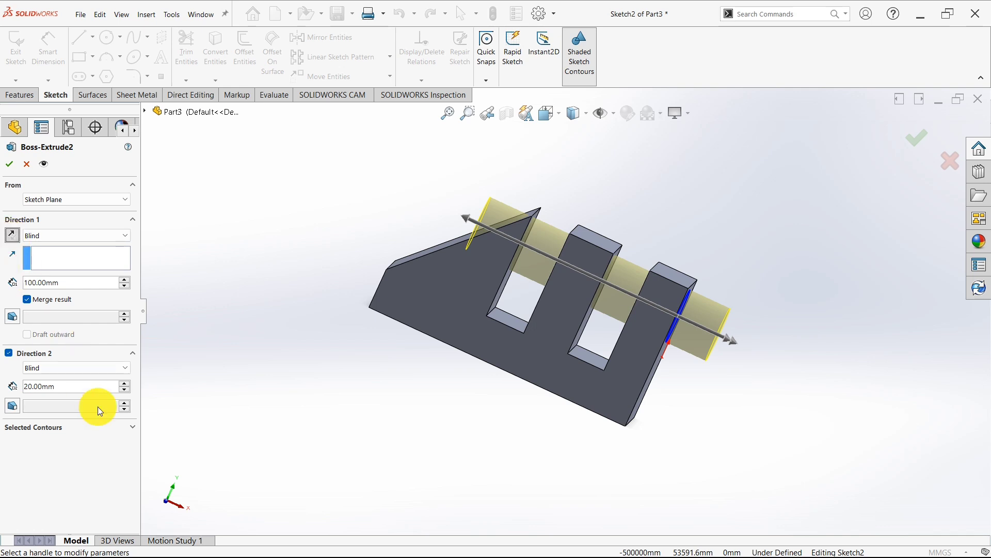
Step: Review the contour selection and start condition options, and turn off the extrusion's second direction
click(133, 426)
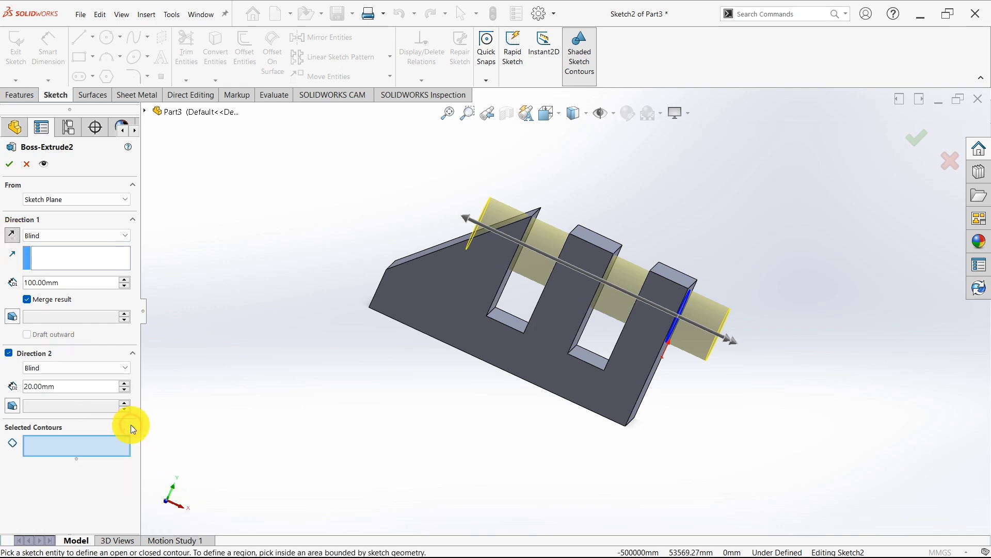
click(62, 369)
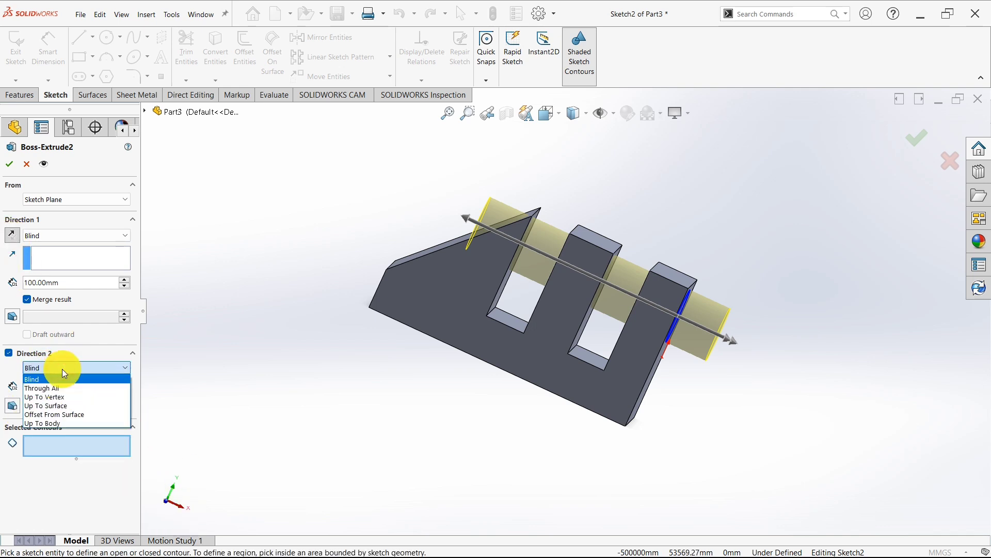
click(62, 369)
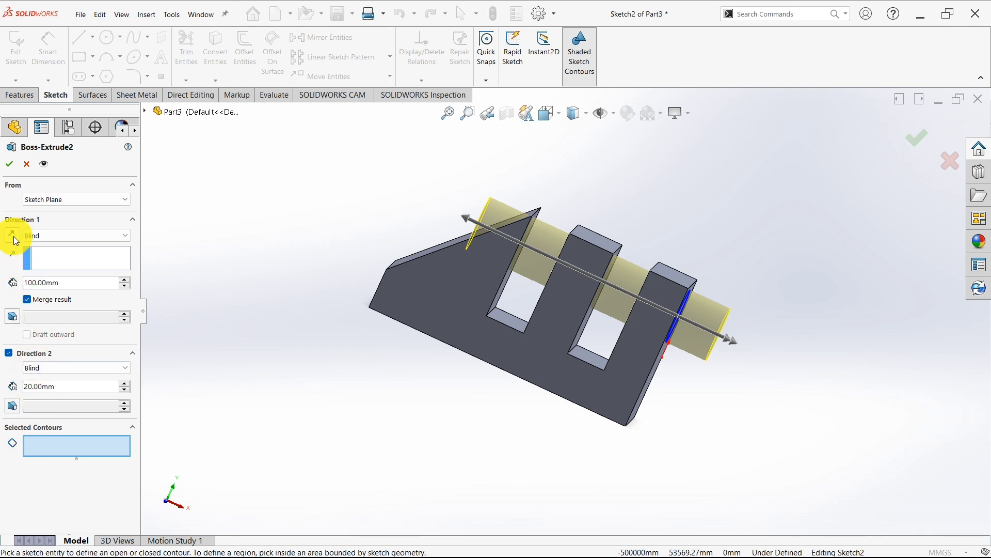
middle_drag(343, 438, 323, 456)
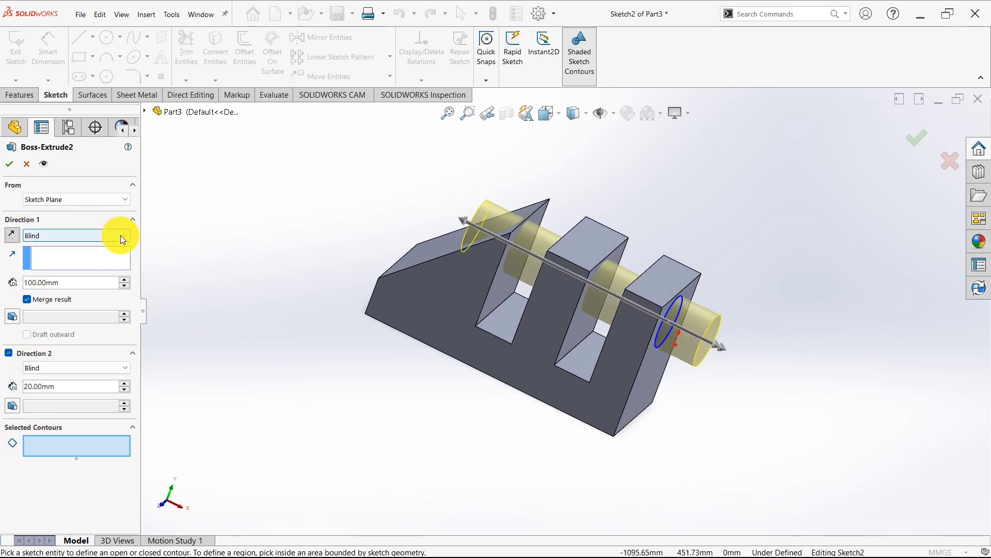
click(90, 199)
click(88, 200)
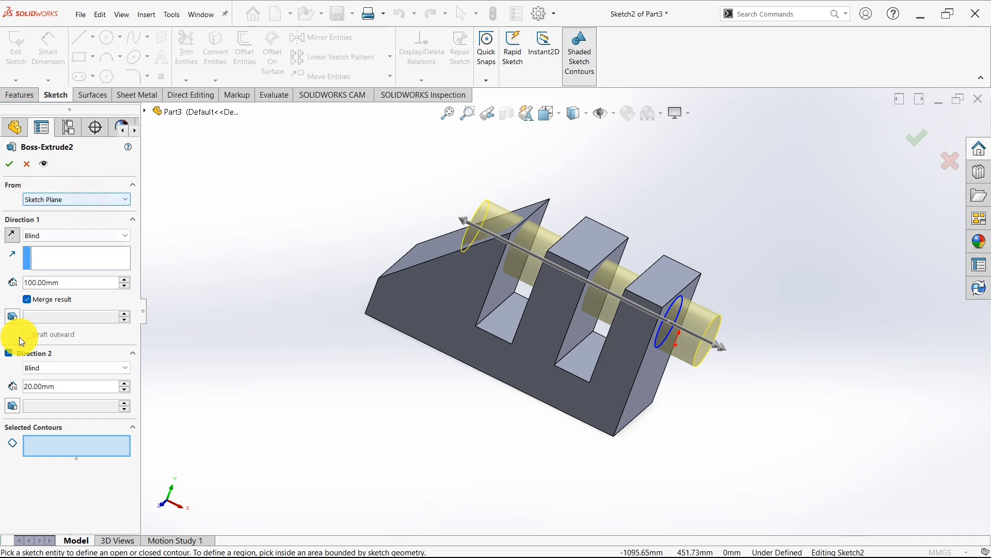
click(8, 355)
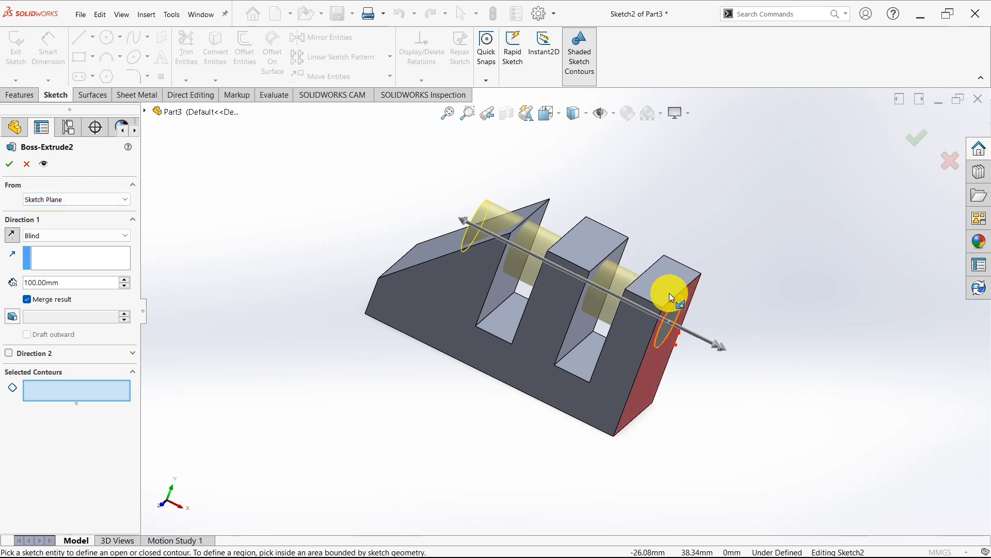
Step: Start the cylinder extrusion from the notched body's sloped face with the Surface/Face/Plane start condition and accept the edit
click(77, 201)
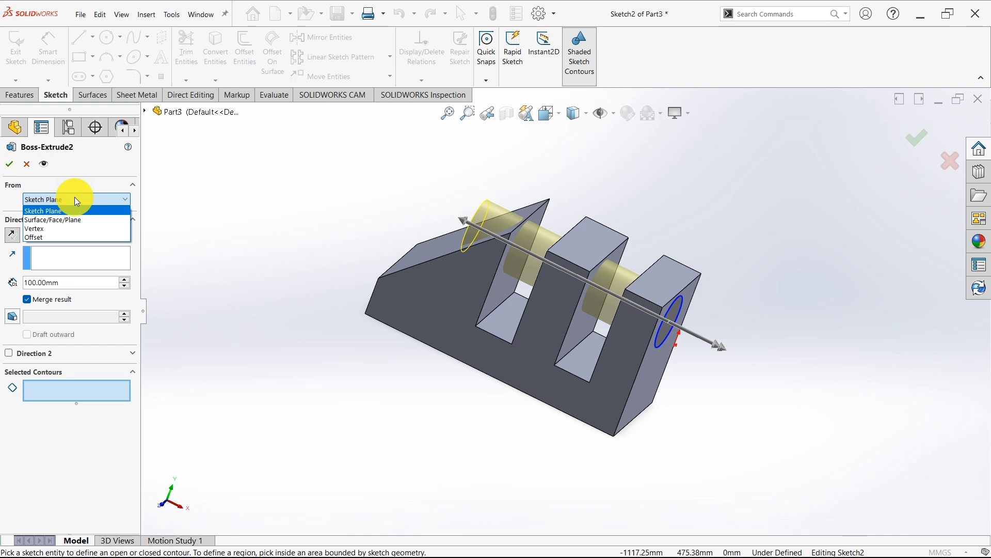
click(63, 221)
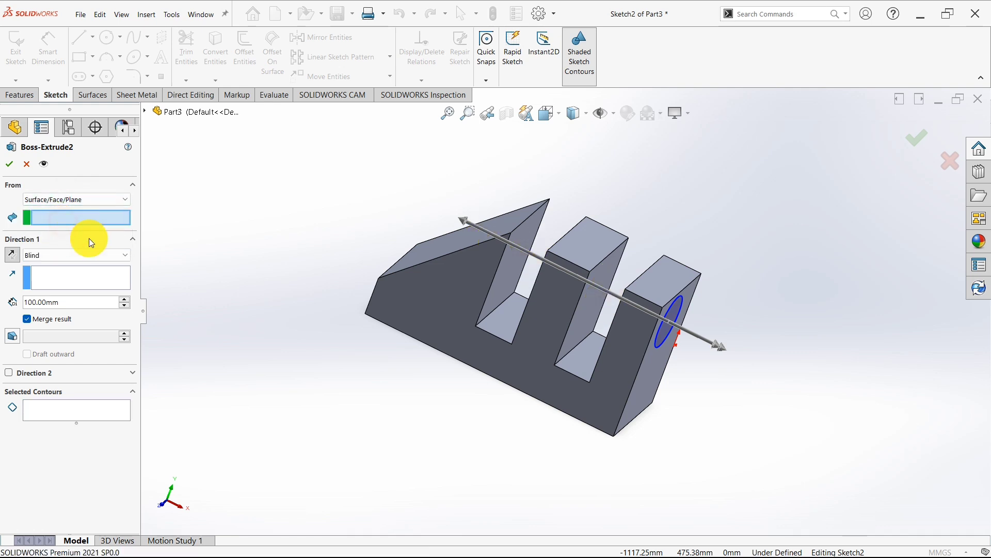
middle_drag(538, 413, 516, 447)
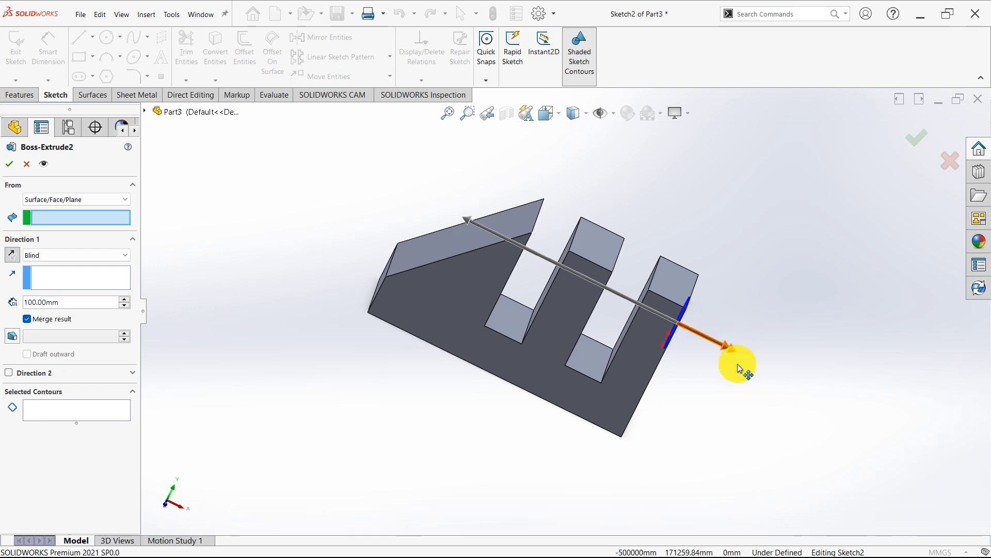
middle_drag(740, 369, 661, 309)
middle_drag(472, 305, 501, 376)
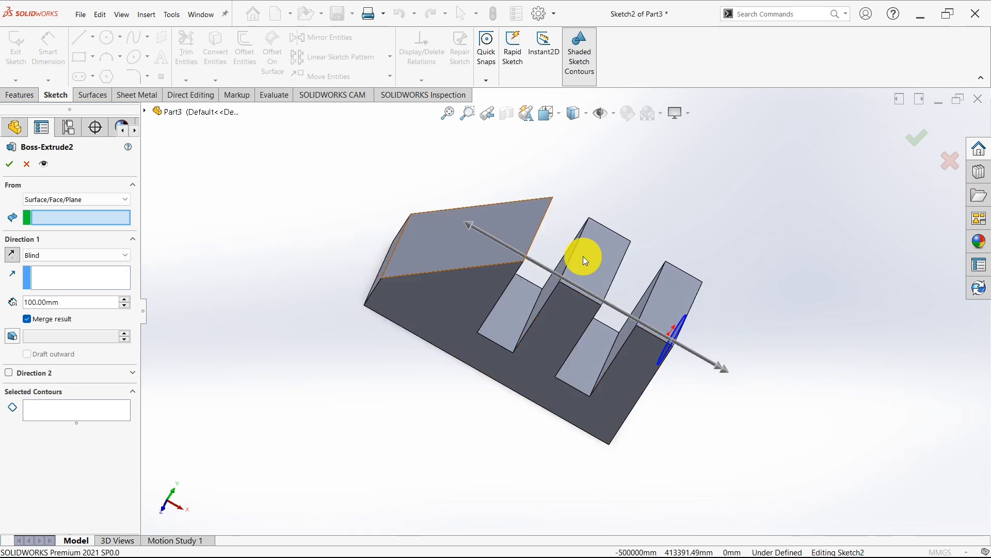
click(449, 256)
middle_drag(736, 423, 659, 305)
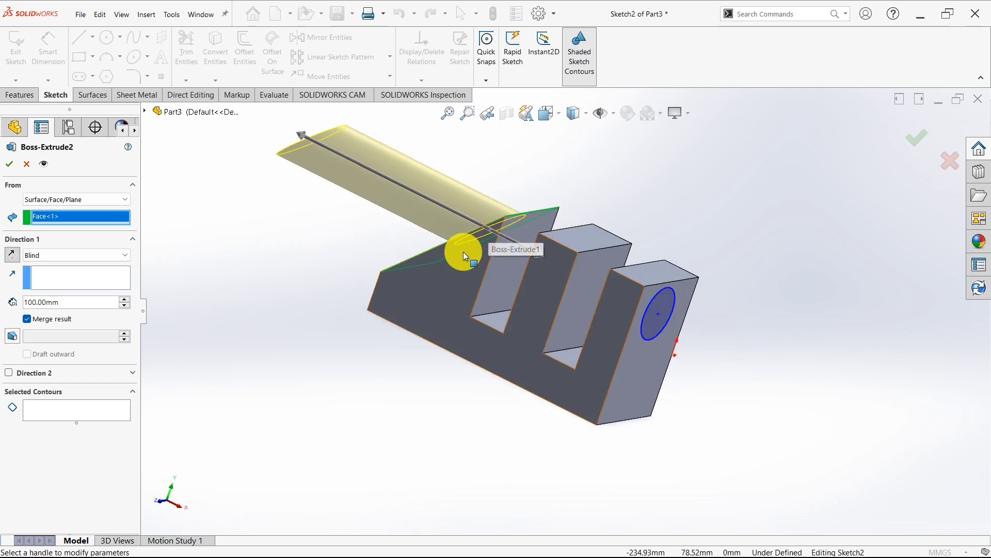
middle_drag(644, 456, 666, 516)
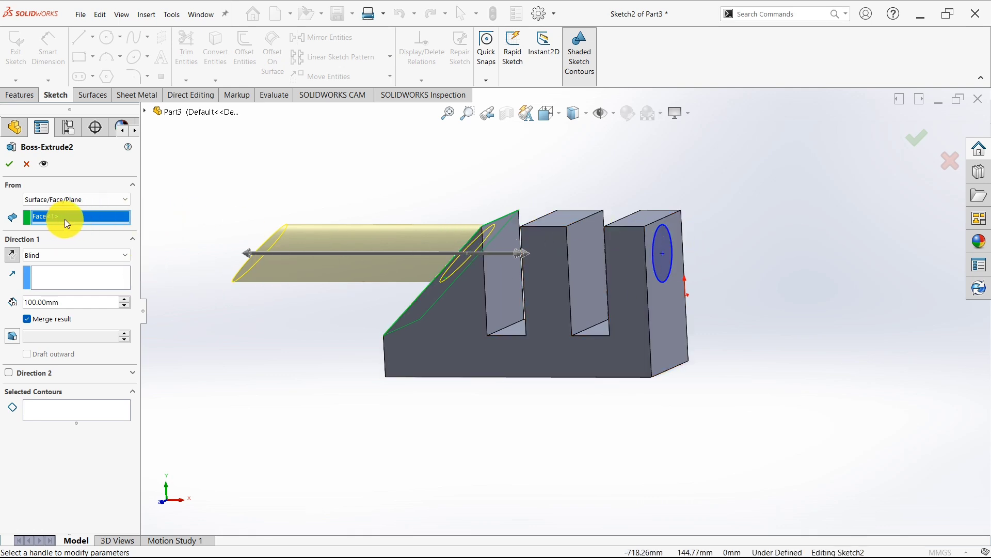
middle_drag(316, 251, 468, 268)
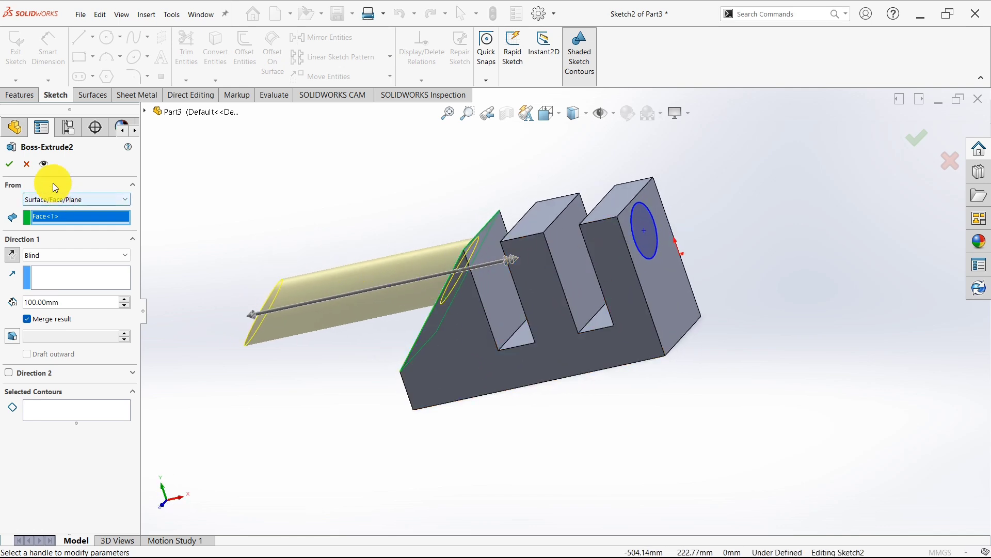
click(15, 169)
middle_drag(265, 233, 495, 356)
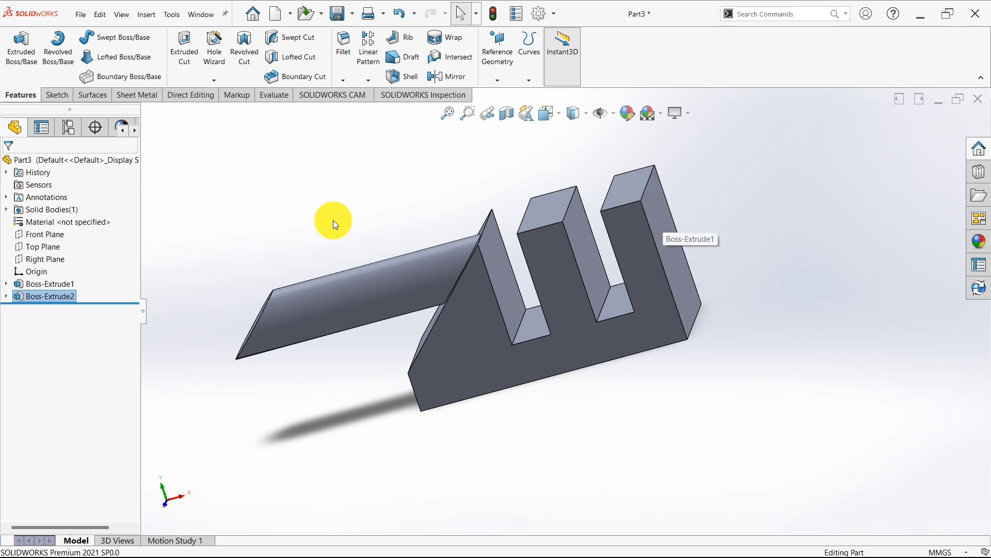
Step: Reopen the cylinder extrusion and try the Vertex start condition, with a vertex on the sloped block and with the middle block's top corner
click(61, 298)
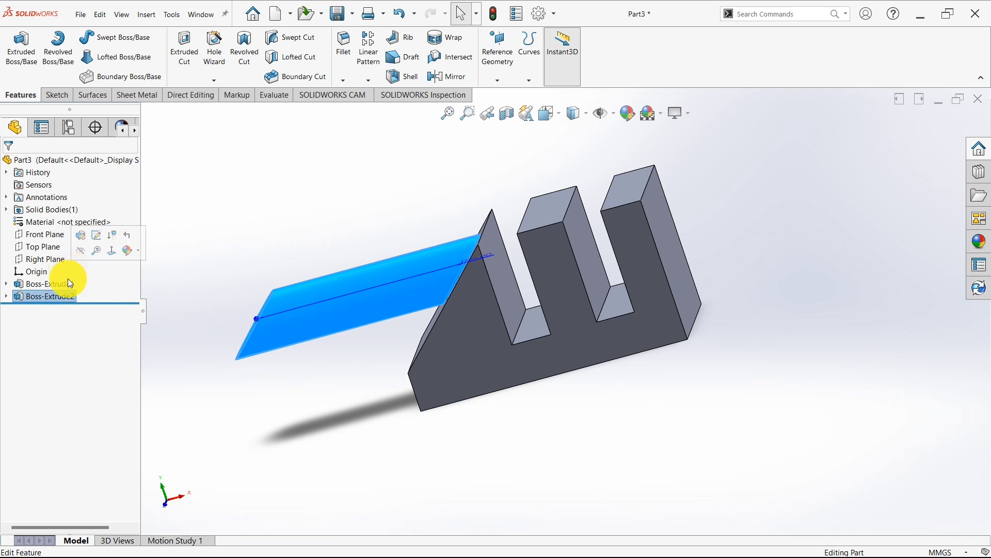
click(59, 294)
click(68, 270)
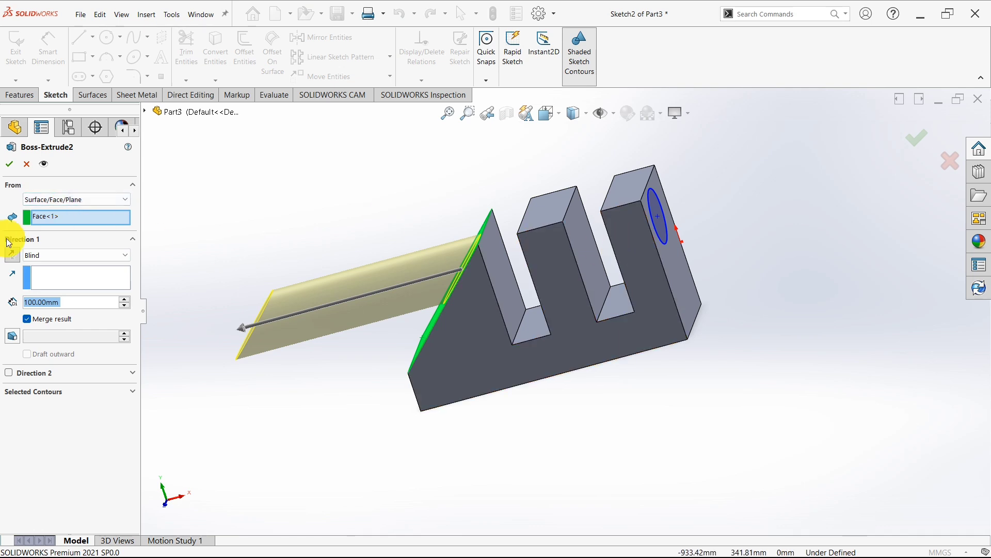
click(48, 199)
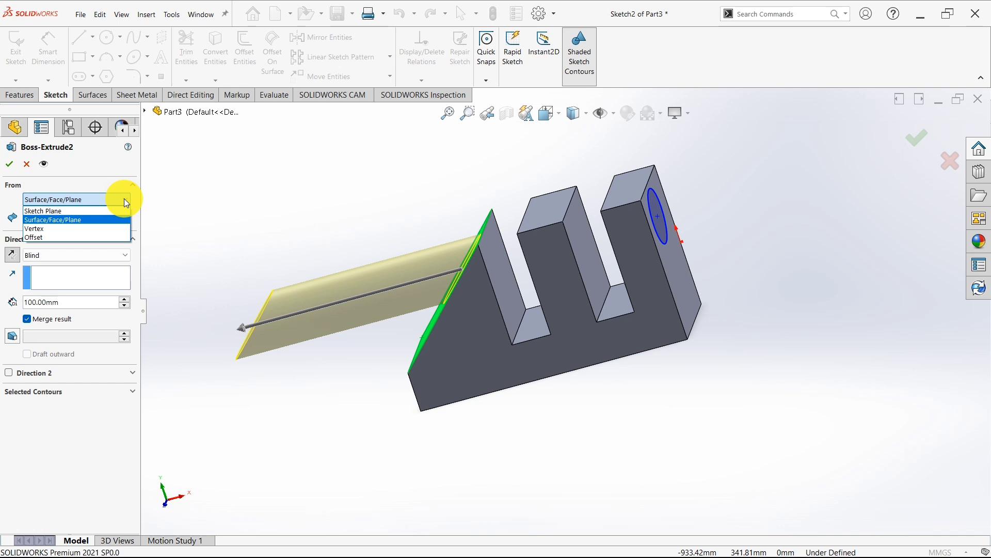
click(89, 229)
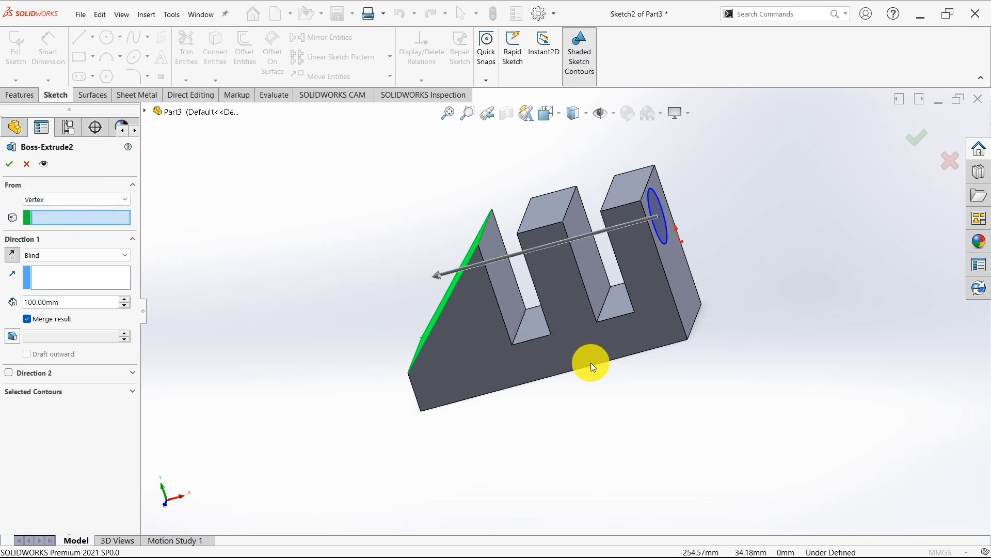
middle_drag(589, 362, 521, 287)
click(497, 257)
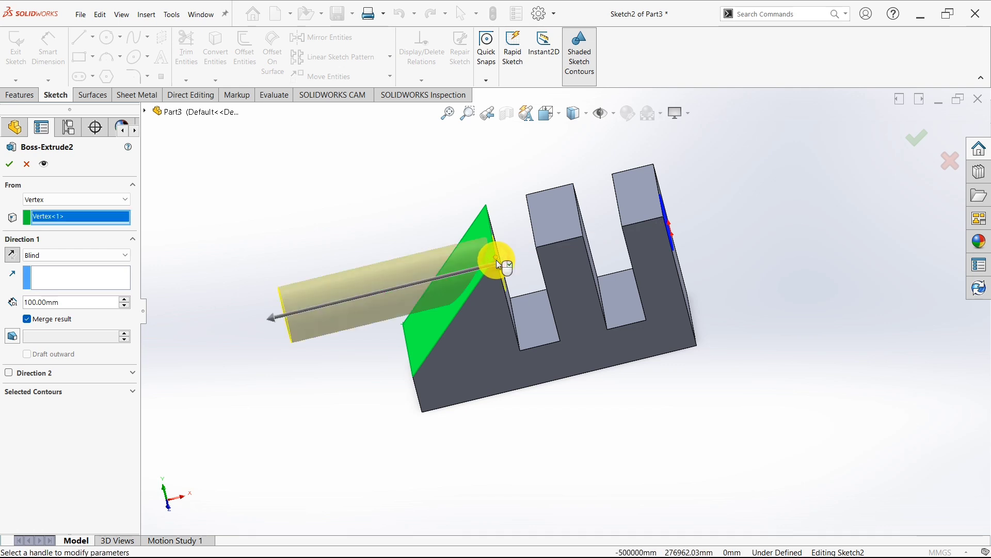
click(583, 236)
middle_drag(655, 259, 614, 372)
middle_drag(569, 318, 628, 296)
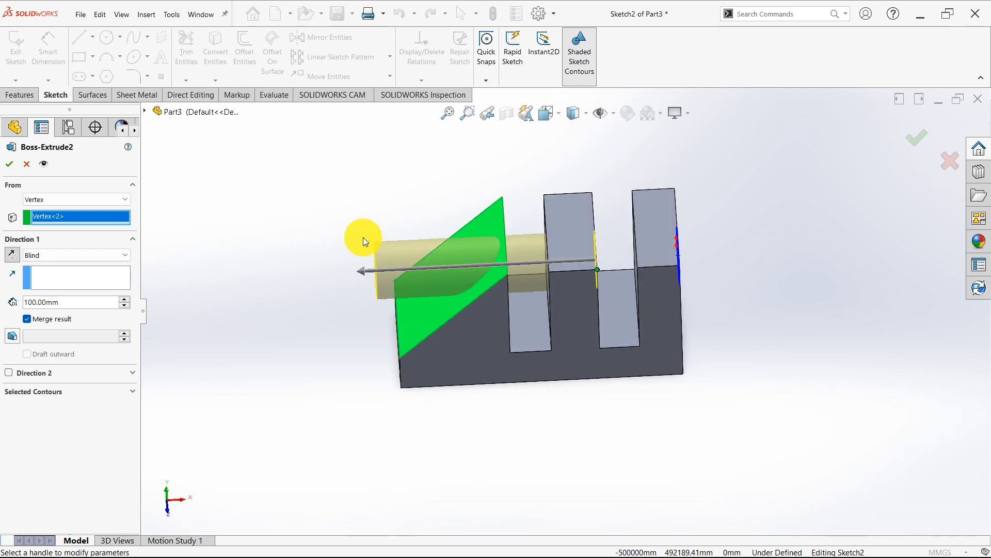
Step: Change the cylinder extrusion's start condition to Offset with a distance of 10 mm, and inspect the preview
click(62, 200)
click(52, 238)
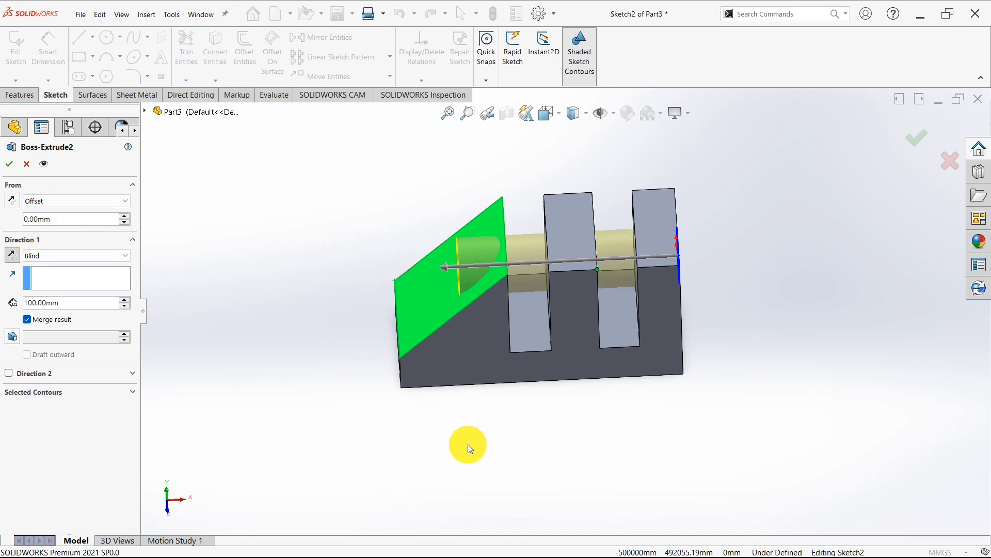
middle_drag(468, 445, 491, 435)
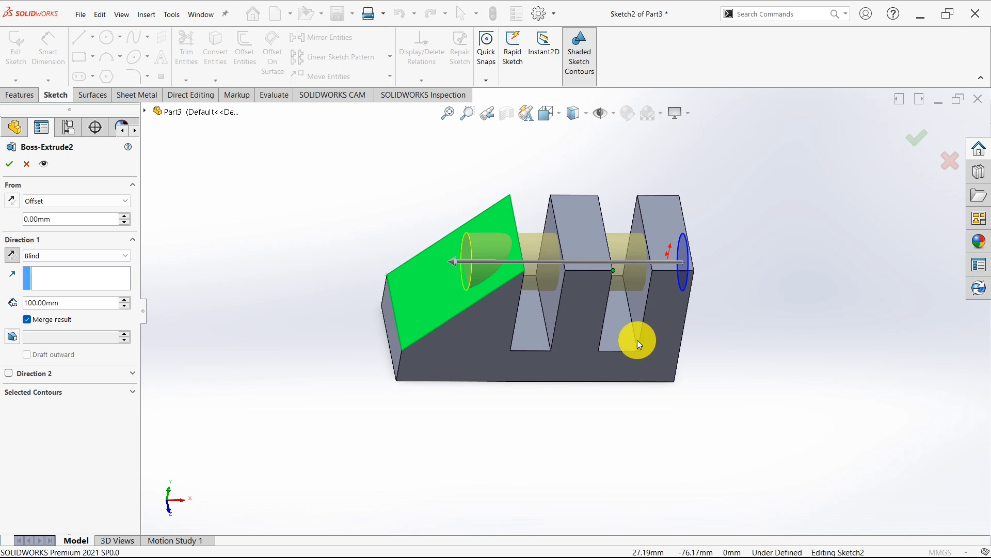
double_click(64, 225)
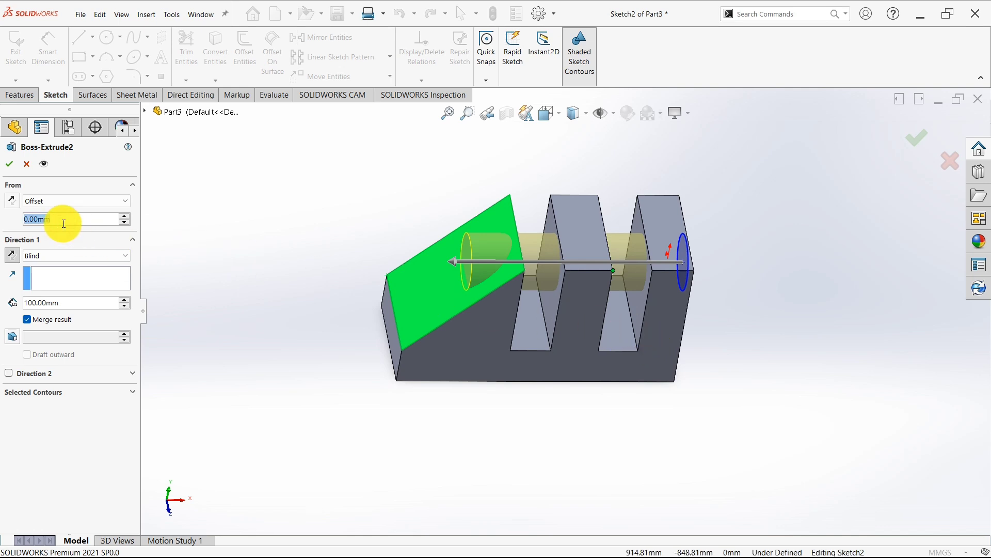
text(10)
key(Return)
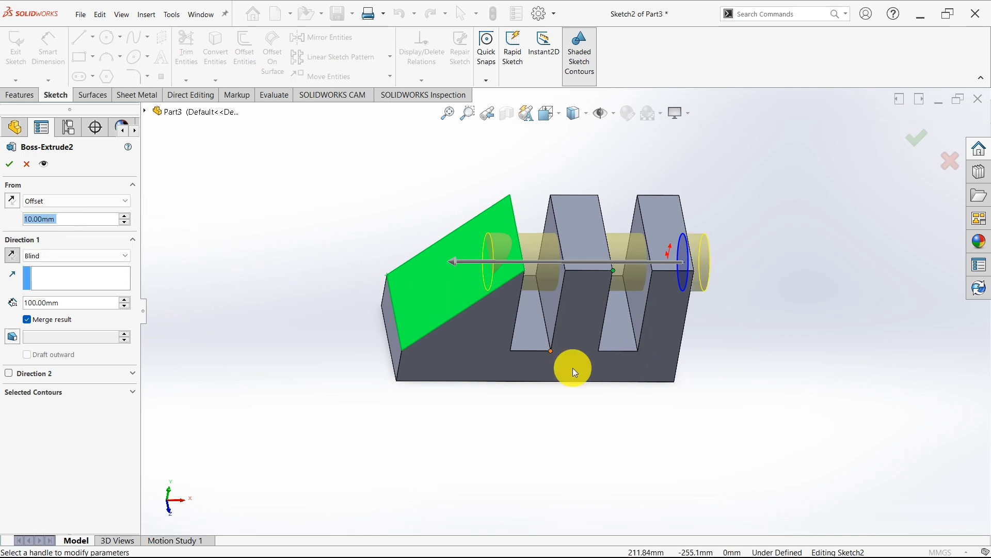
middle_drag(572, 368, 577, 399)
middle_drag(408, 385, 443, 368)
middle_drag(729, 328, 684, 277)
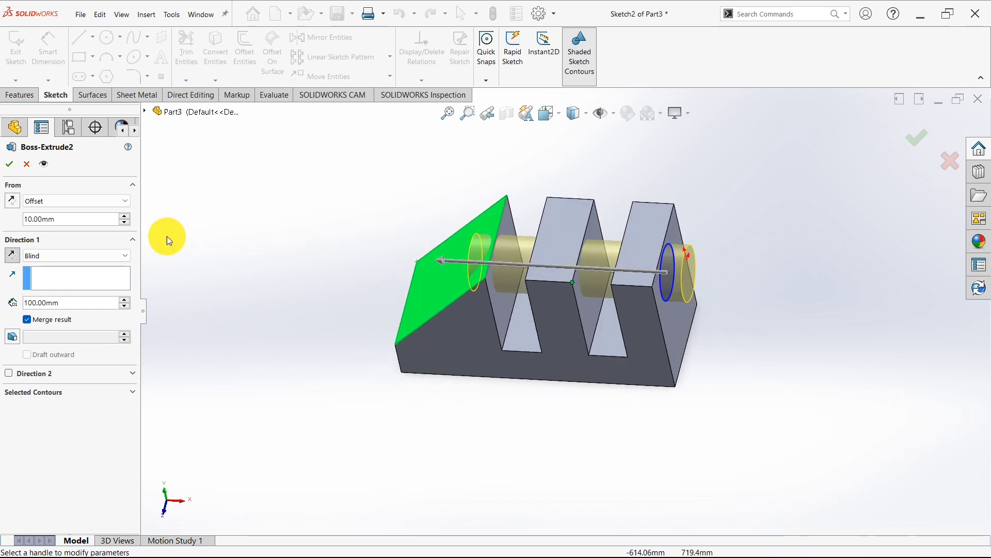
Step: Keep the cylinder extrusion's end condition Blind, set its depth to 5 mm, and inspect the gap between preview and body
click(63, 256)
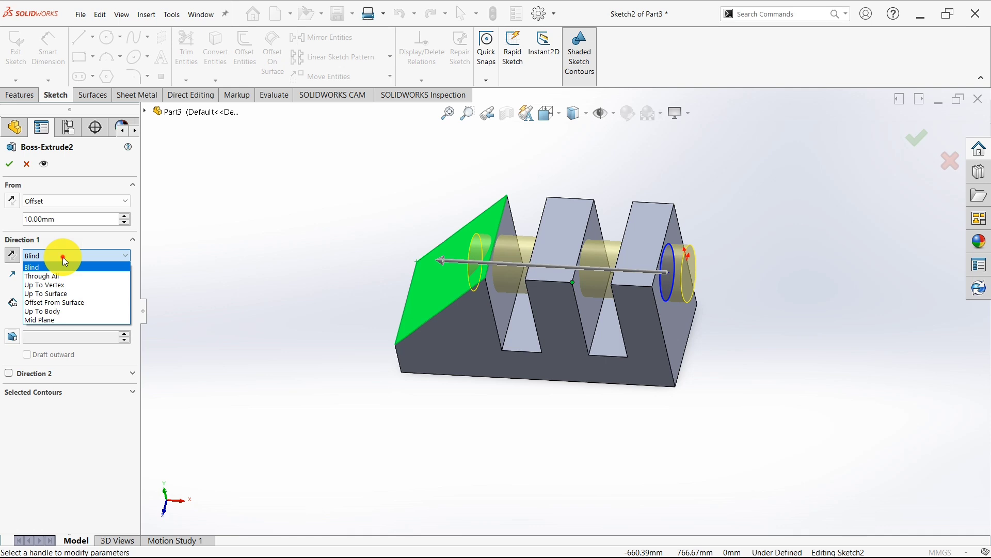
click(60, 267)
double_click(56, 305)
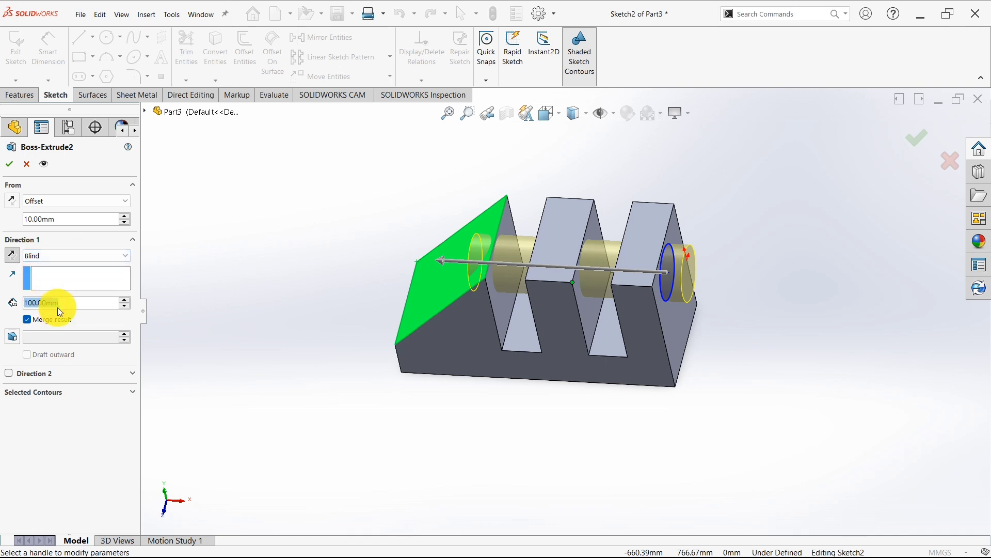
text(5)
key(Return)
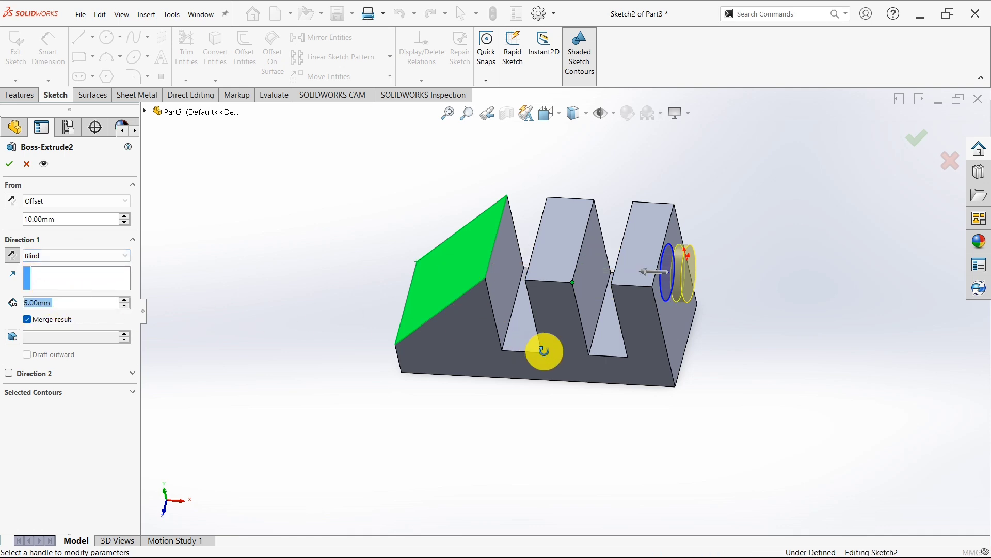
scroll(724, 295, down, 6)
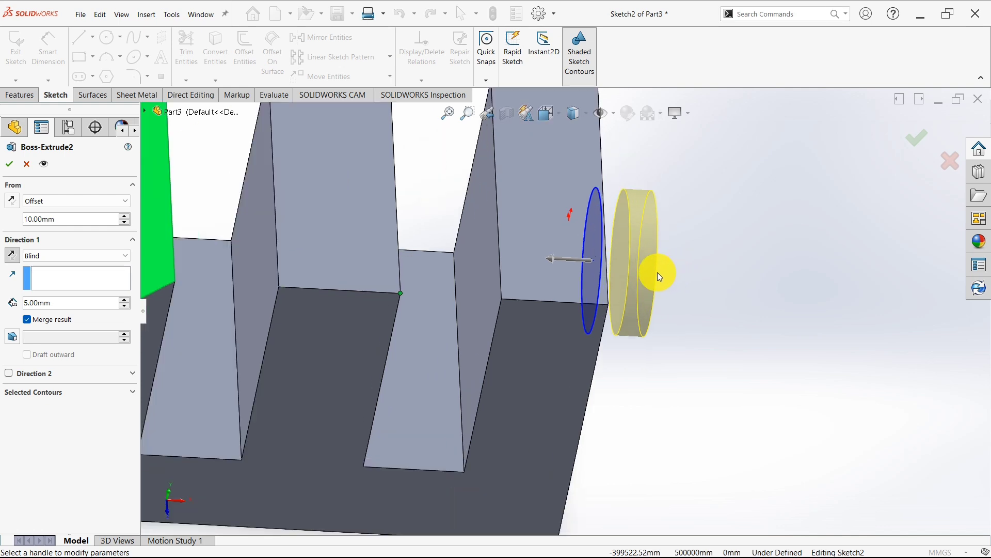
scroll(645, 281, up, 3)
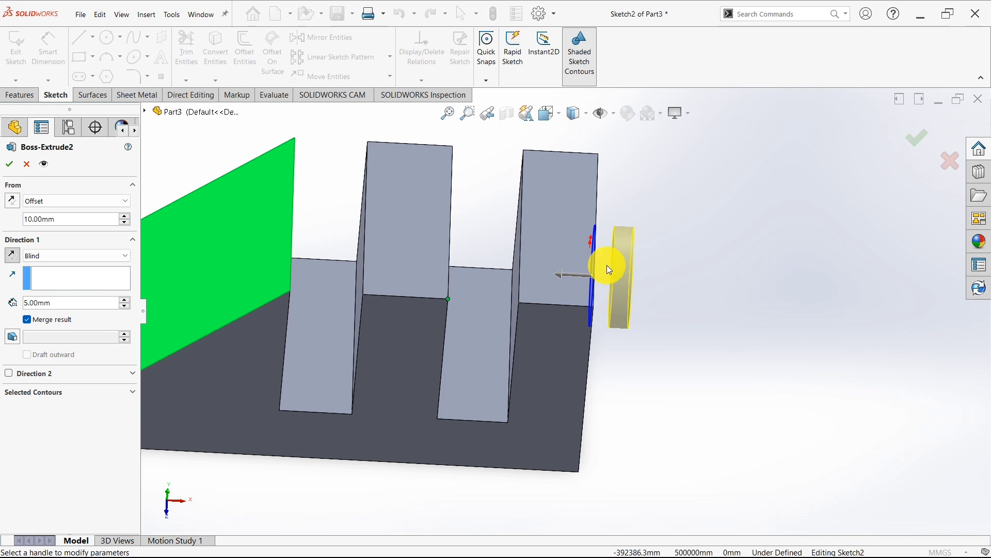
Step: Set the cylinder extrusion's start offset to 5 mm and inspect the preview beside the body's end face
double_click(61, 218)
text(5)
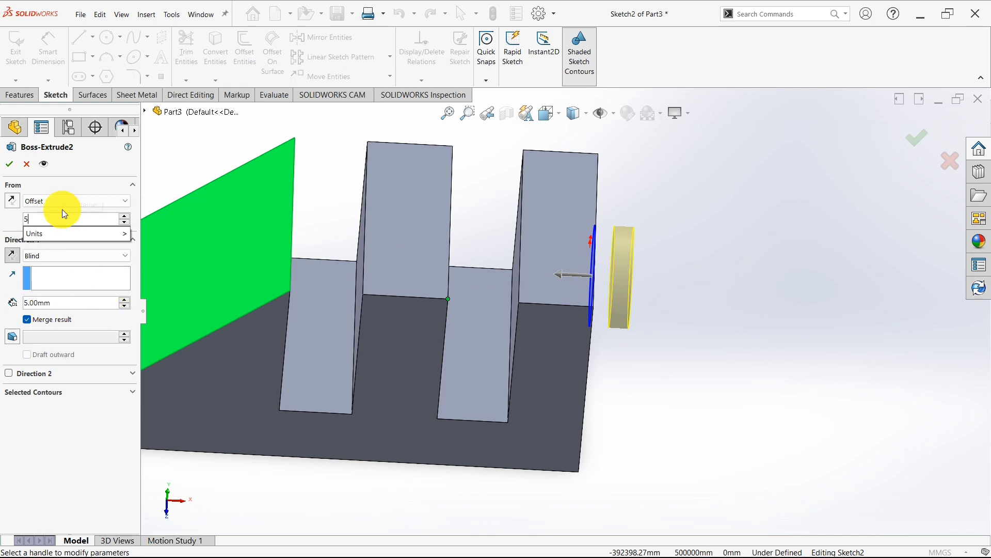
key(Return)
middle_drag(741, 279, 692, 276)
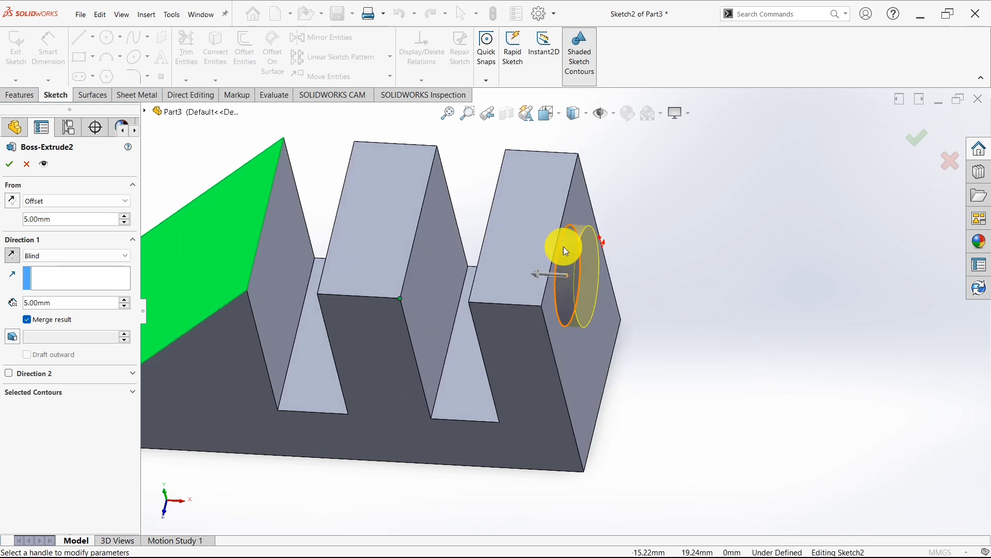
scroll(559, 249, down, 3)
scroll(367, 320, up, 4)
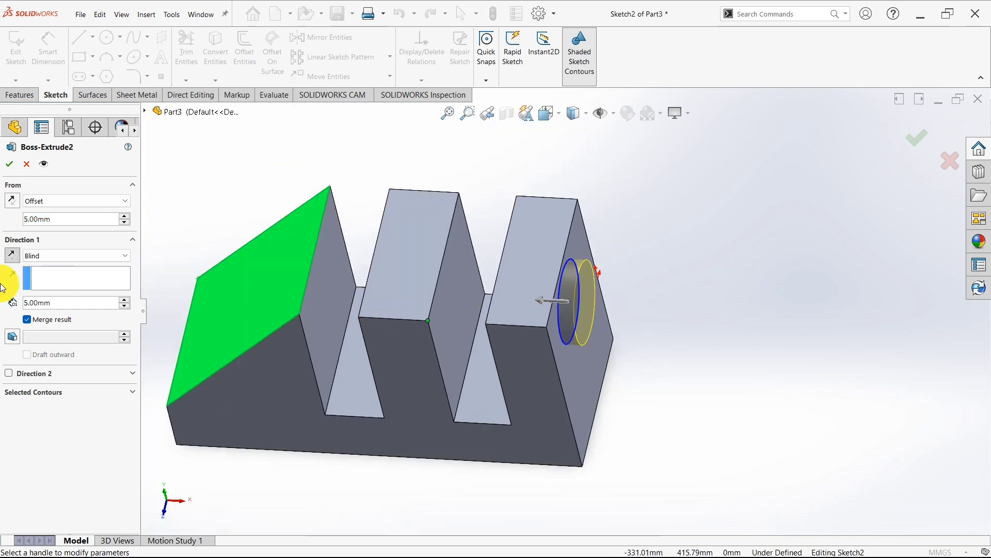
Step: Reverse the cylinder's start offset direction into the body, set the offset to 20 mm, and accept the extrusion
click(12, 200)
mouse_move(496, 370)
middle_down()
mouse_move(513, 375)
mouse_move(516, 339)
middle_up()
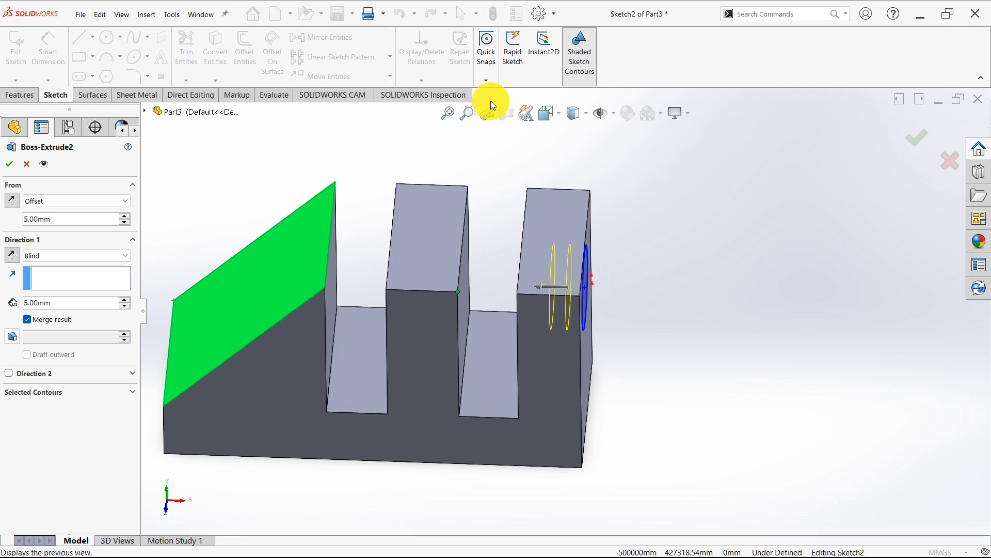
click(61, 219)
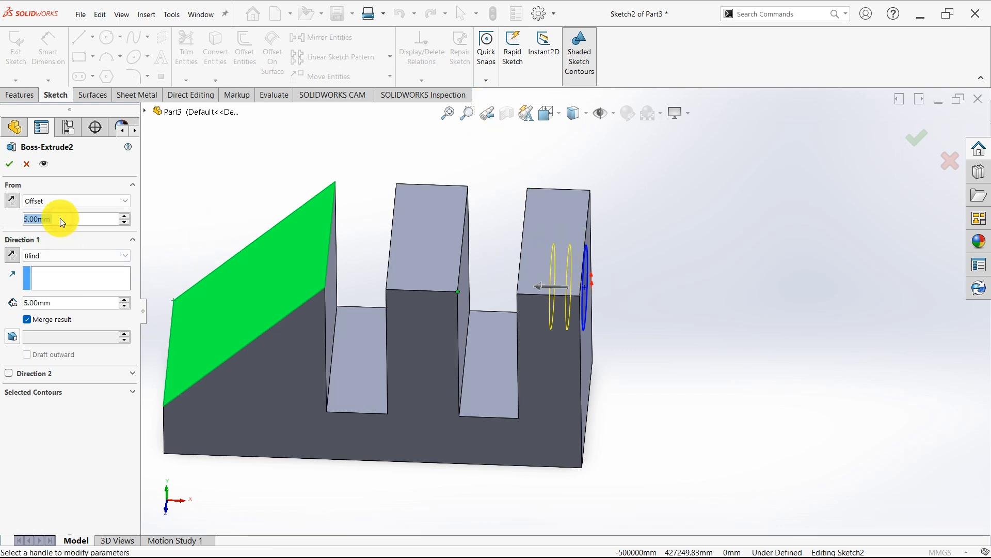
text(20)
key(Return)
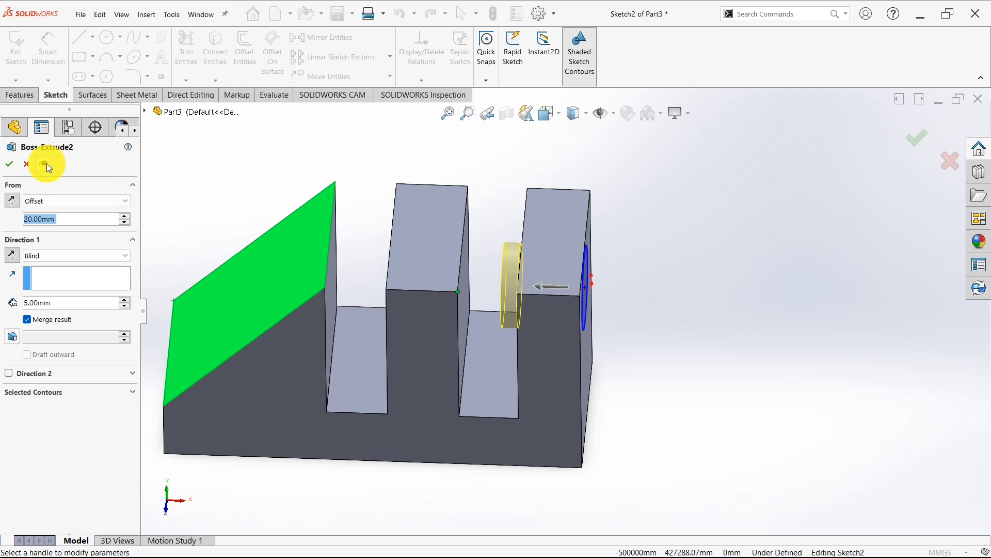
click(9, 164)
middle_drag(470, 340, 445, 328)
click(12, 56)
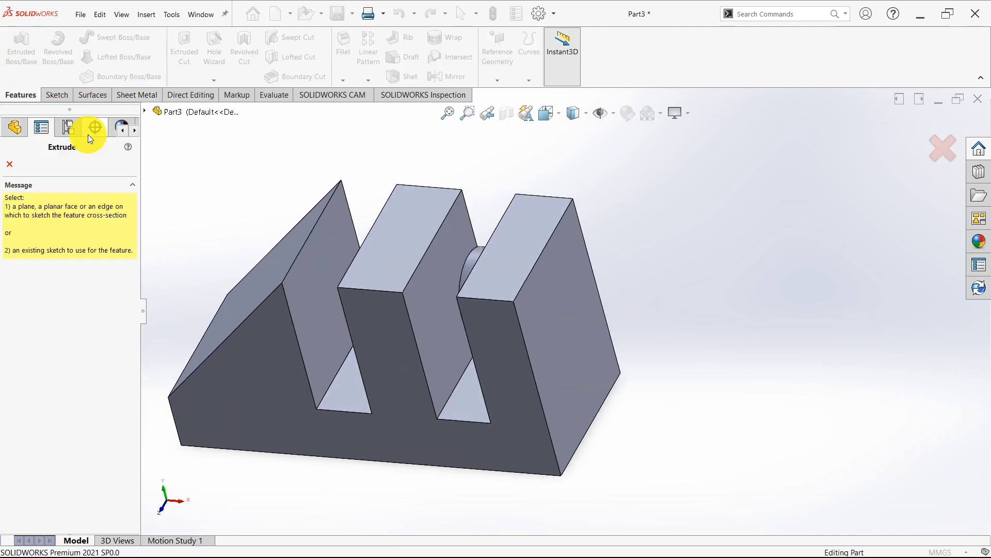
click(14, 127)
key(Escape)
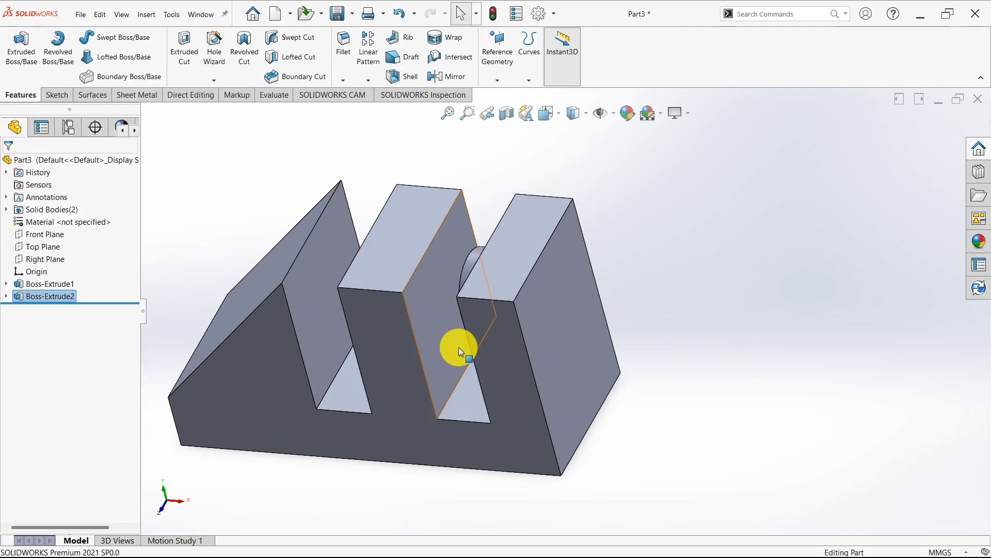
middle_drag(459, 347, 509, 295)
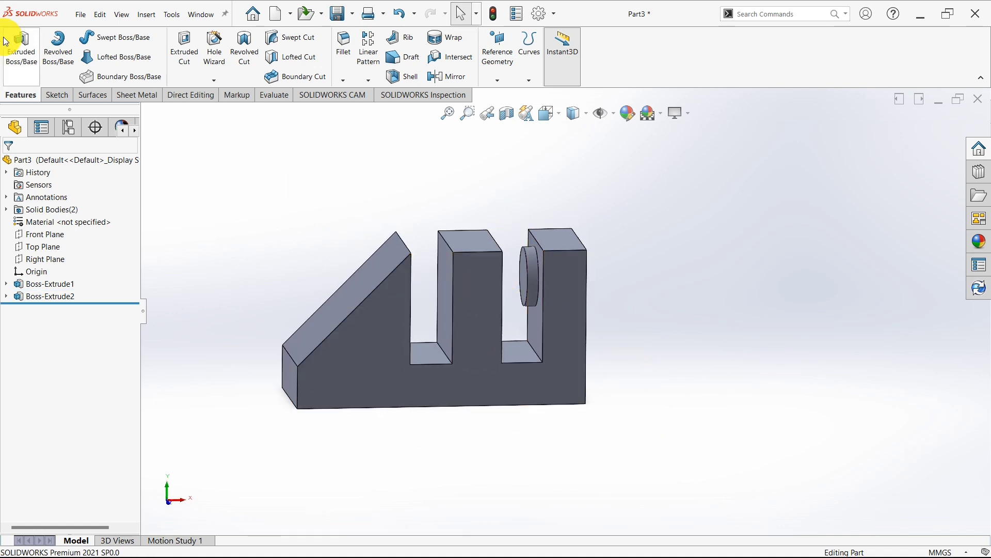
Step: Close the current part without saving it and create a new Part document
click(82, 15)
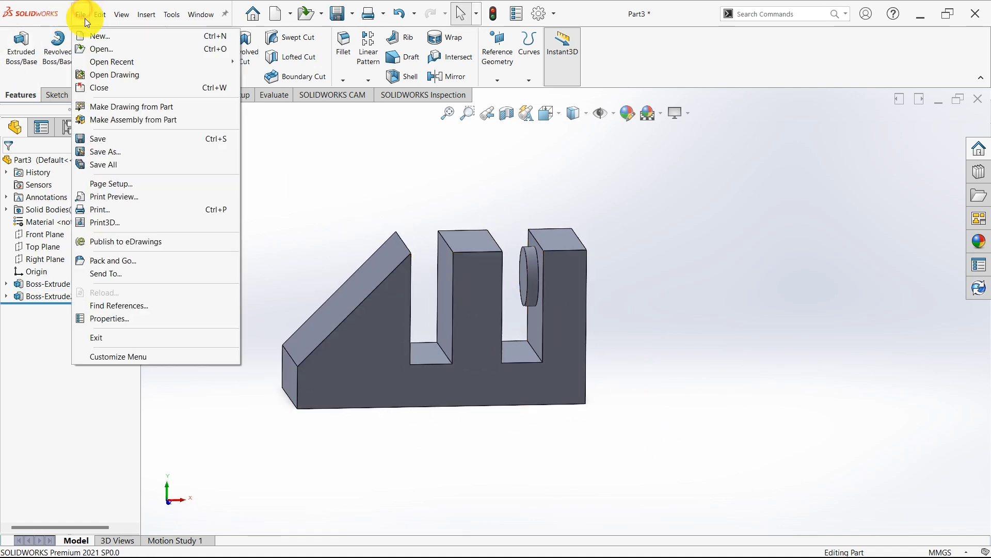
click(99, 87)
click(452, 304)
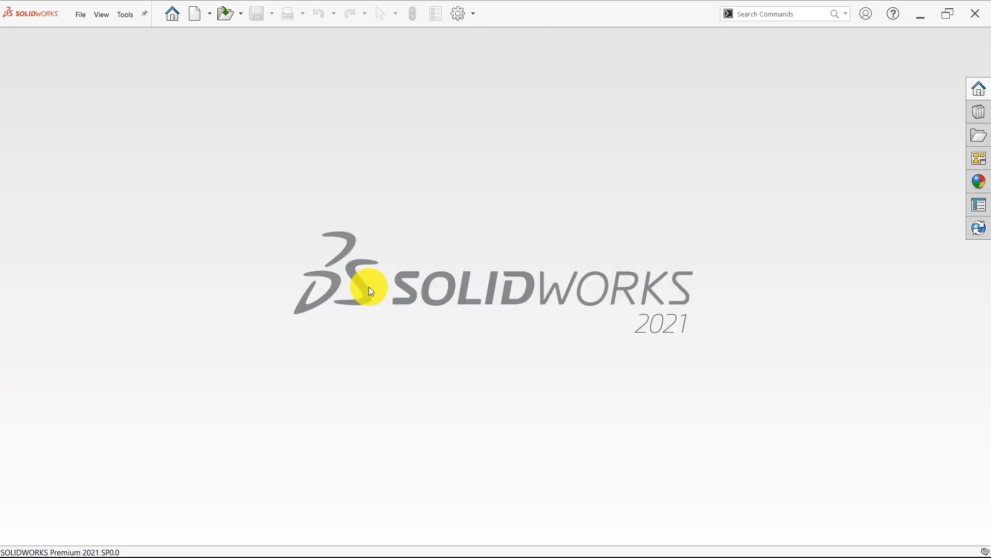
click(81, 15)
click(88, 35)
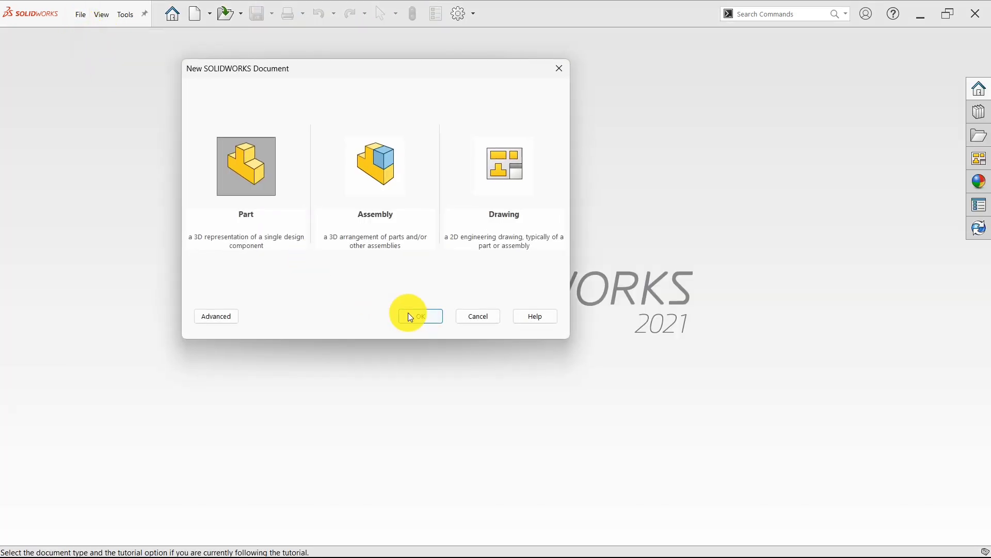
click(433, 312)
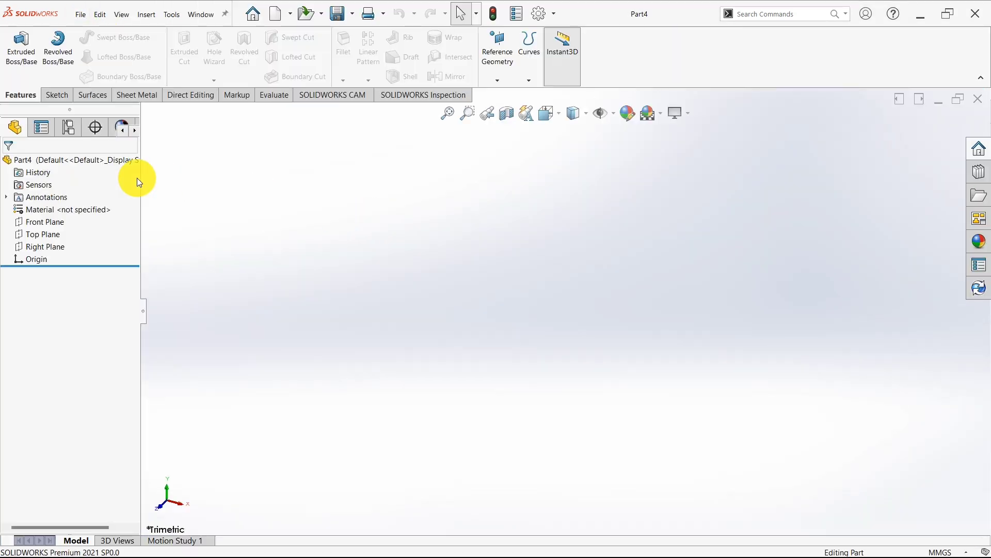
Step: Sketch an open three-line profile on the Right Plane: two vertical lines joined by an upper horizontal line about 36 mm long
click(42, 247)
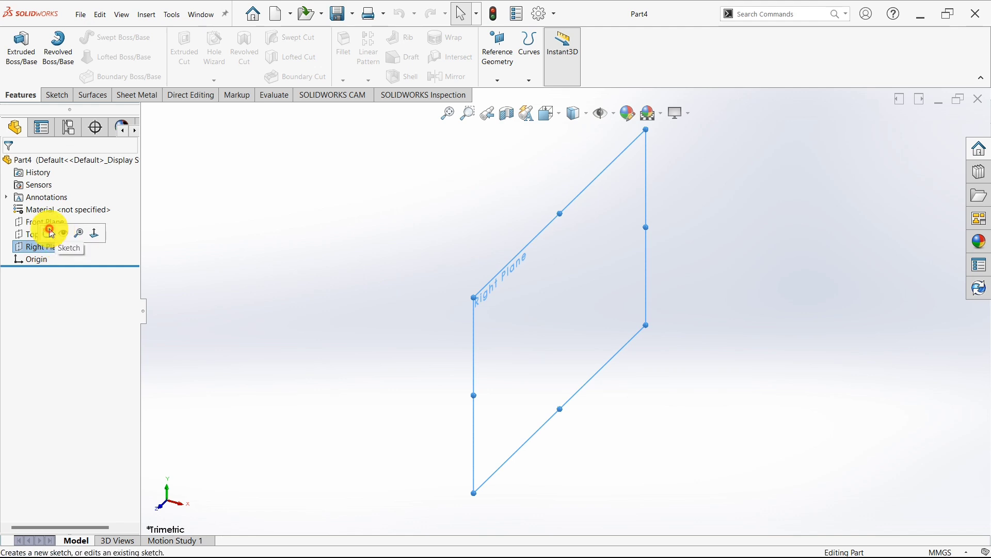
click(46, 230)
click(83, 43)
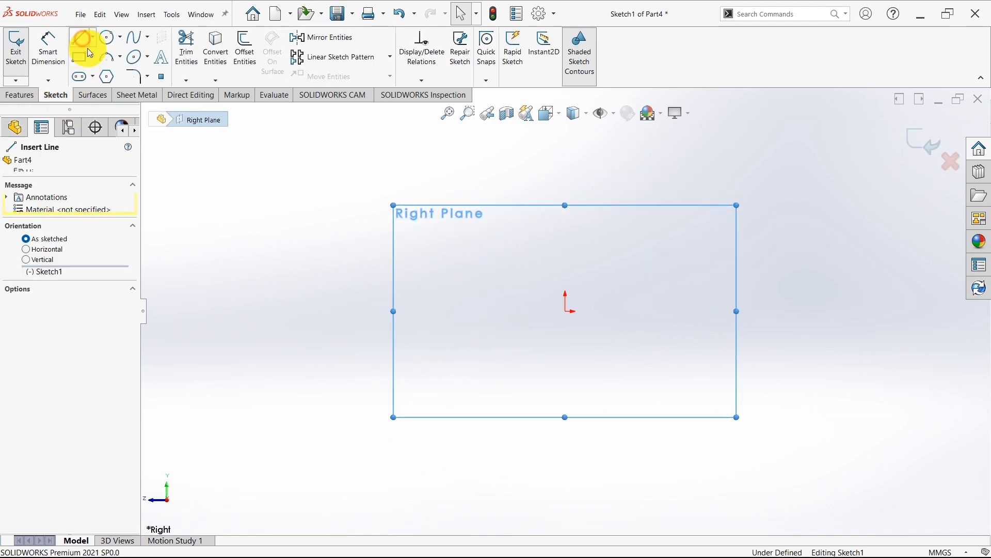
click(425, 343)
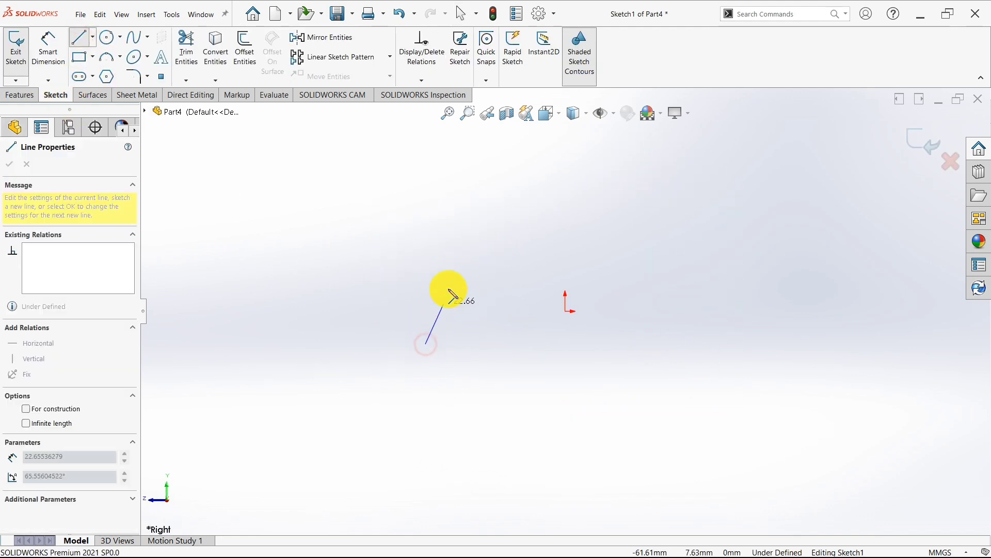
click(425, 214)
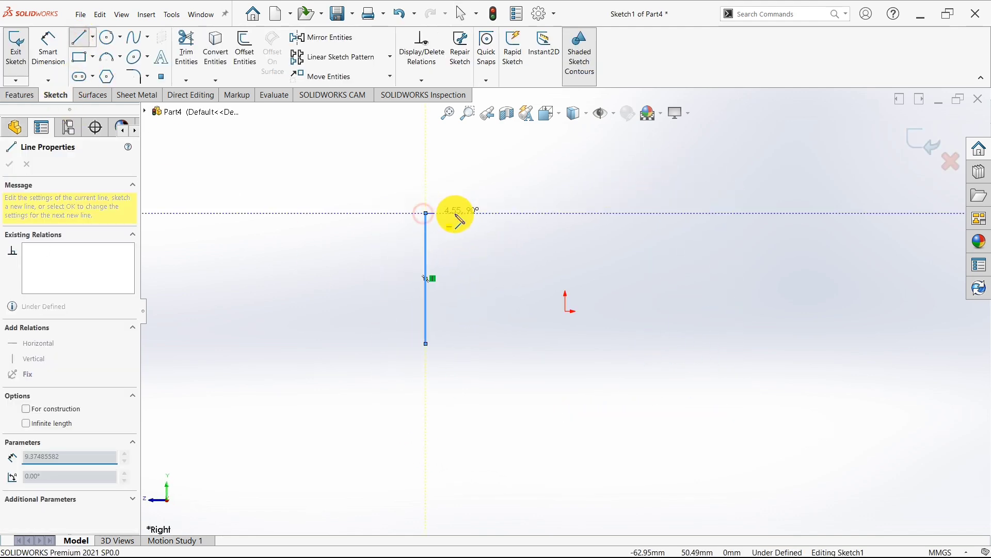
click(495, 213)
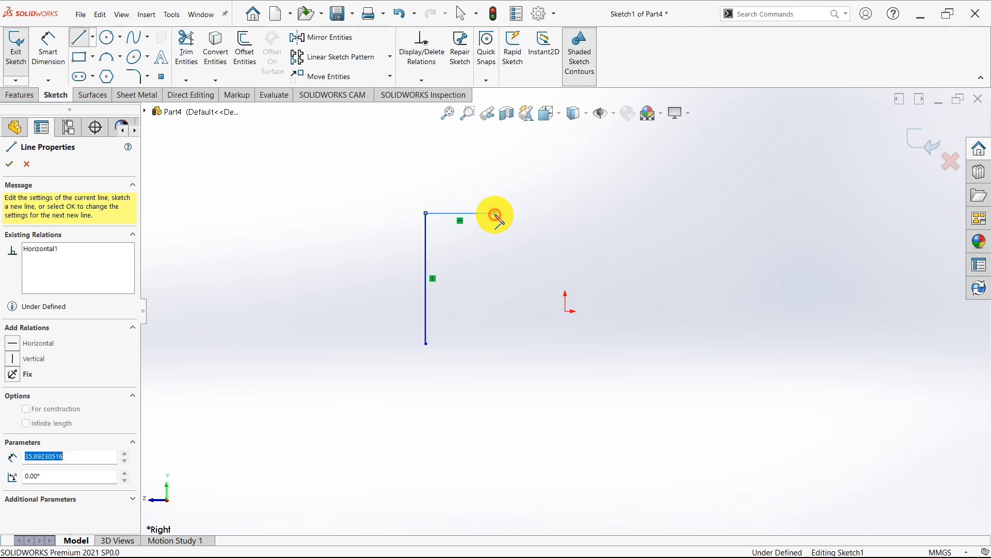
click(495, 343)
key(Escape)
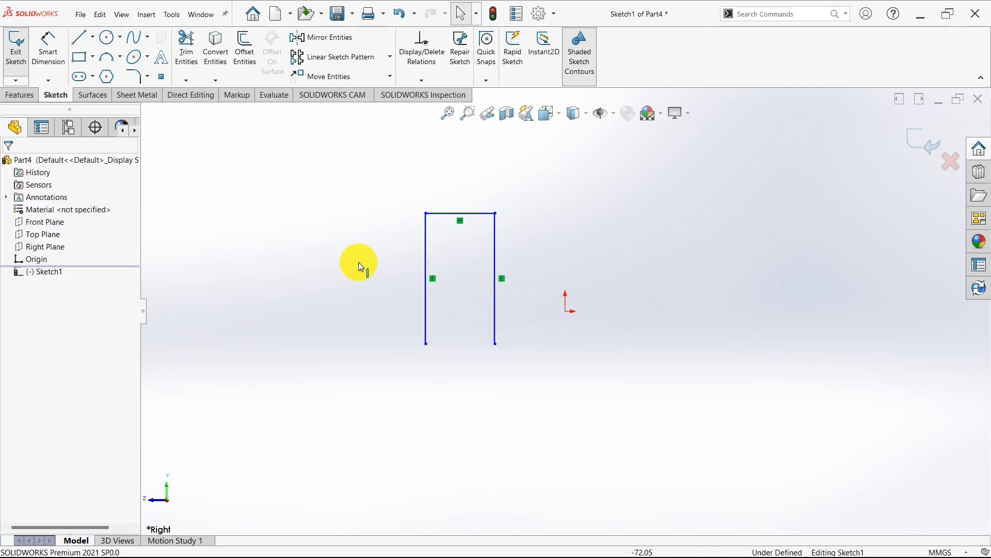
Step: Start a 10 mm Blind boss extrusion of the open profile as a thin feature and inspect its wall preview
click(21, 94)
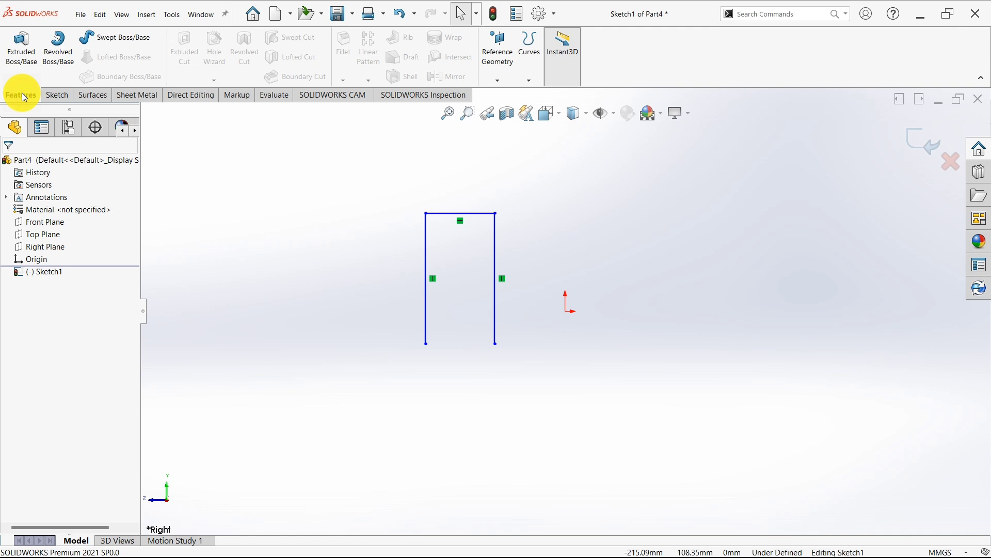
click(23, 46)
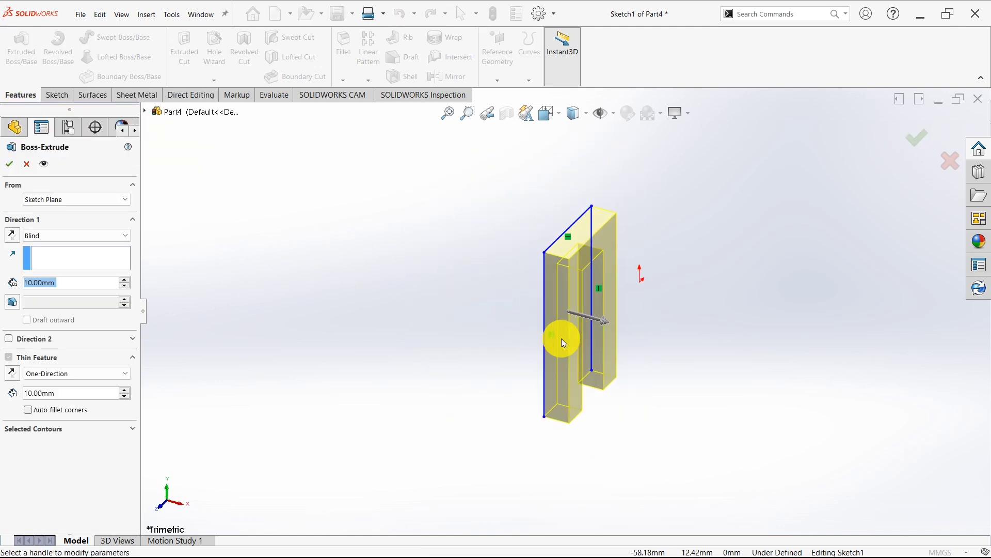
middle_drag(564, 342, 623, 350)
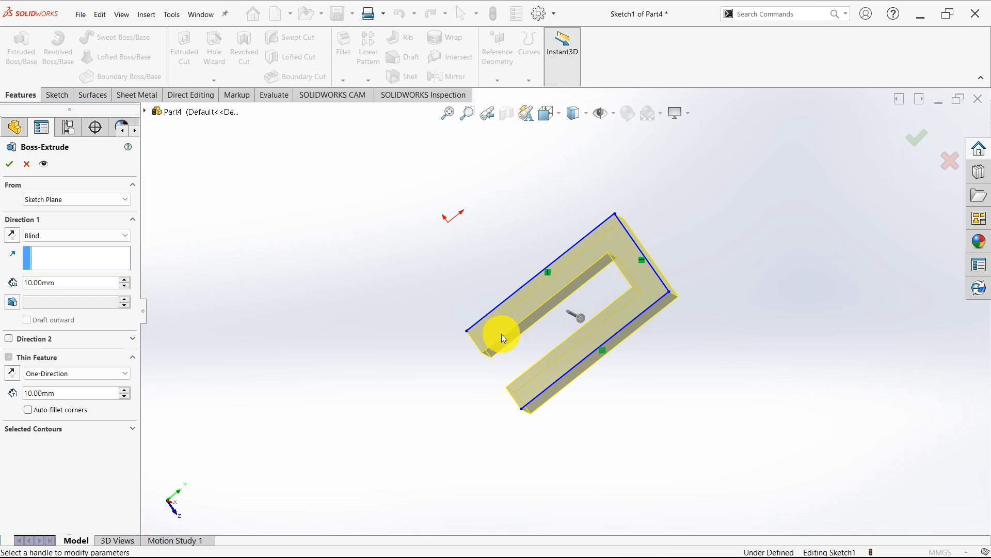
scroll(501, 359, down, 5)
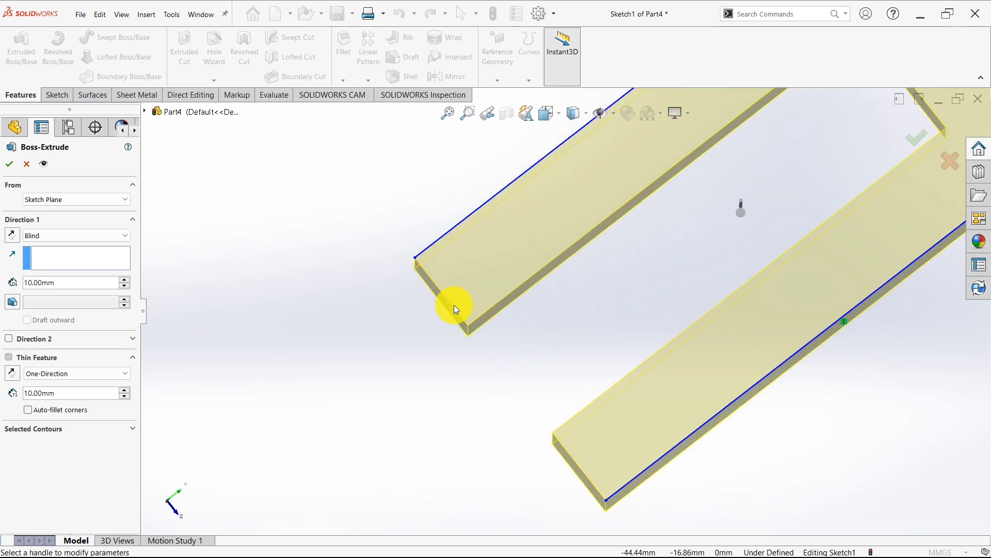
scroll(442, 319, up, 3)
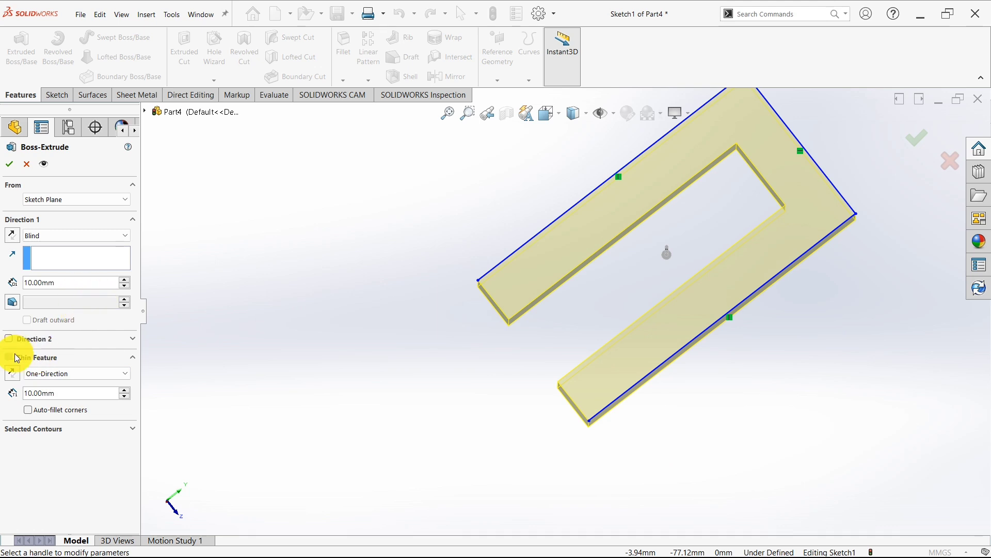
Step: Toggle the One-Direction thin wall between the profile's inner and outer sides, leaving it on the outer side
click(10, 372)
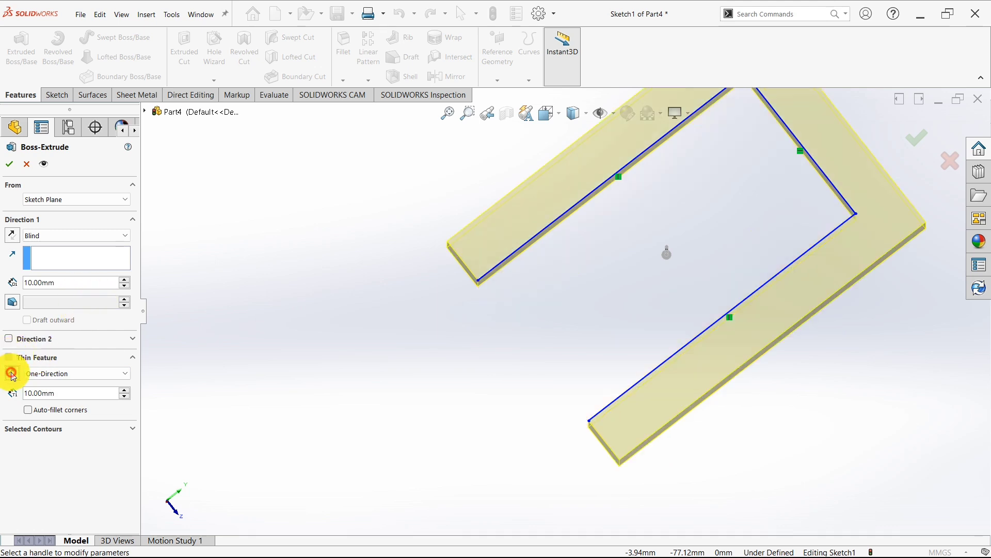
click(12, 373)
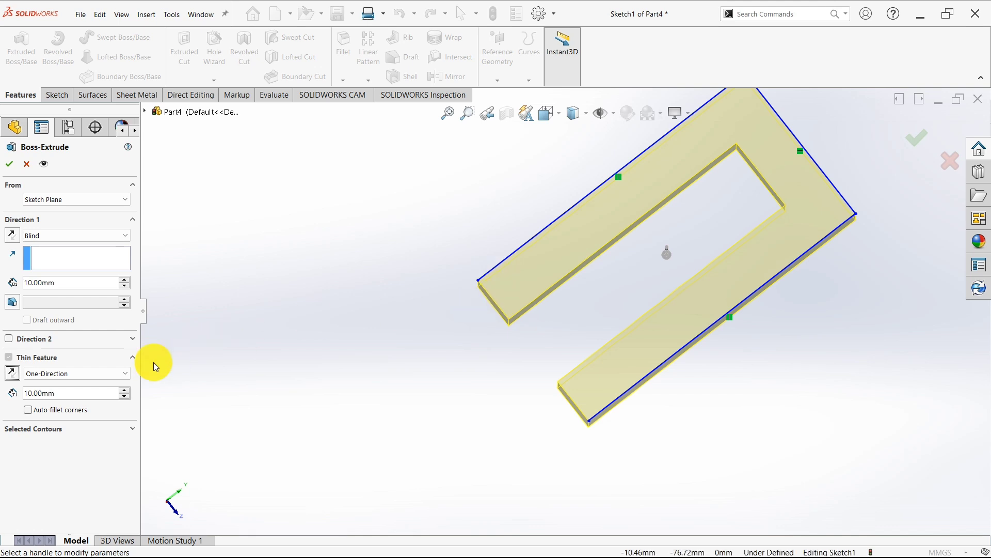
click(16, 374)
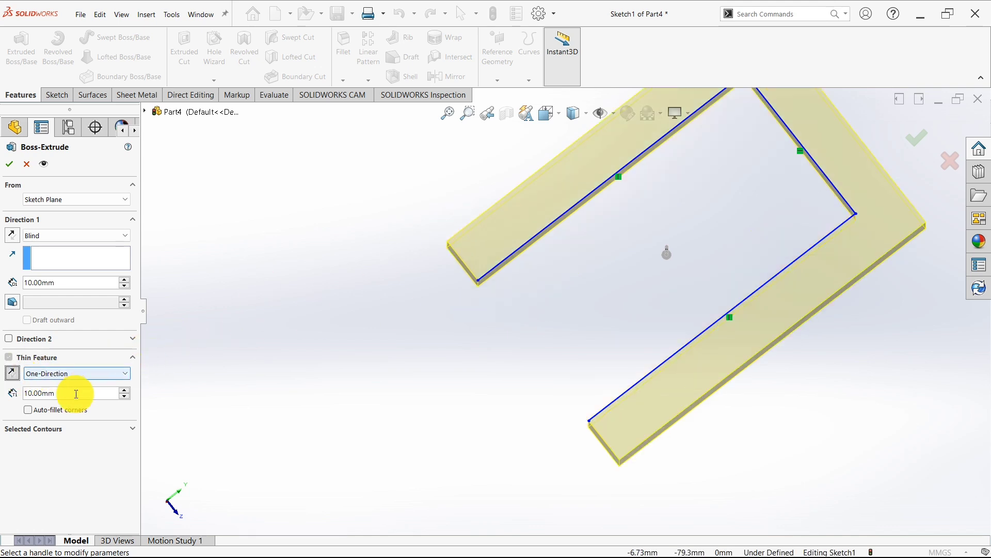
Step: Set the thin feature to Two-Direction with a Direction 1 wall thickness of 5 mm
click(96, 375)
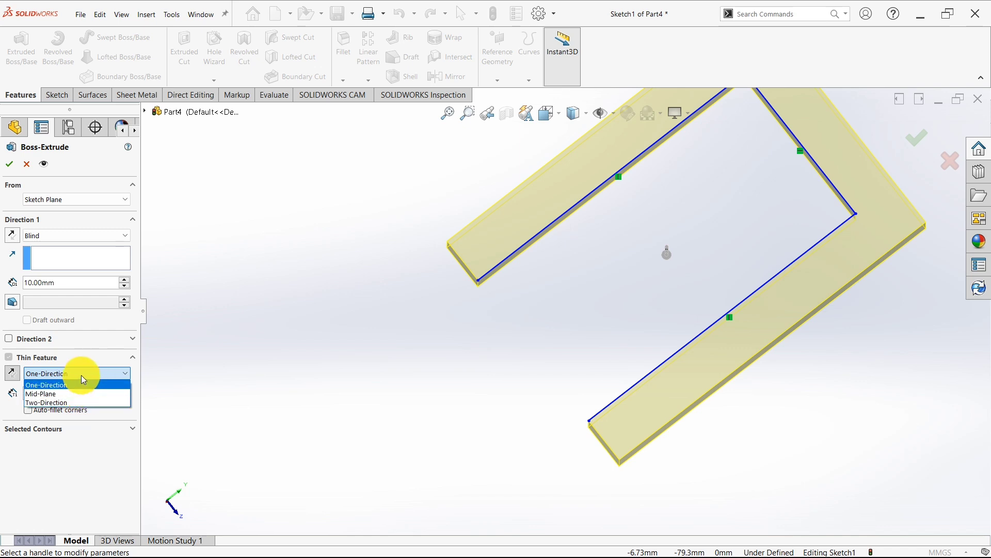
click(69, 402)
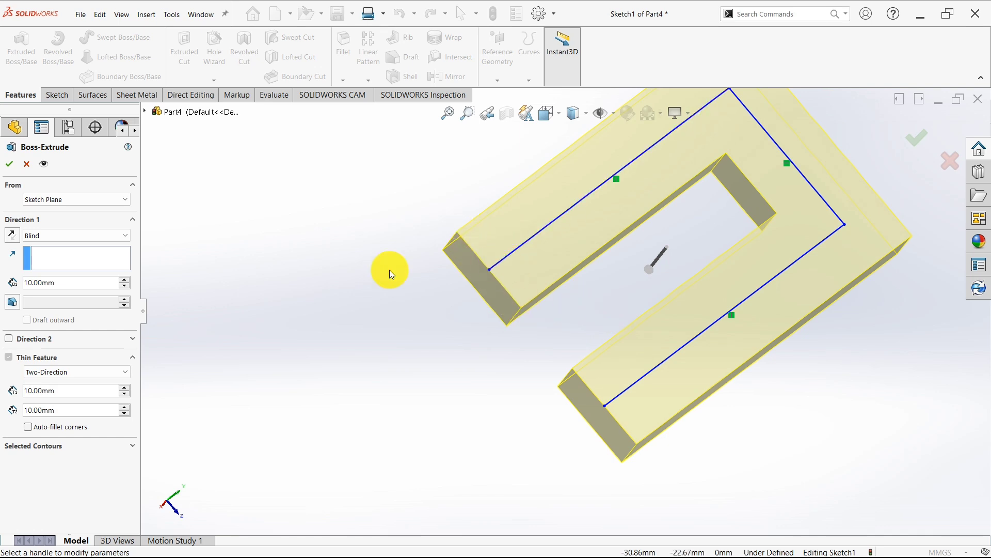
drag(58, 390, 28, 397)
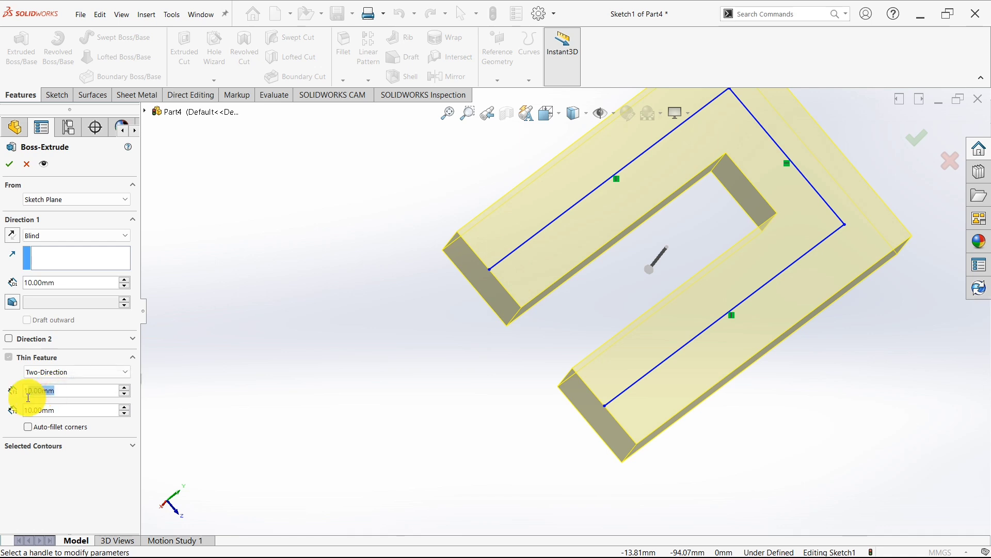
text(5)
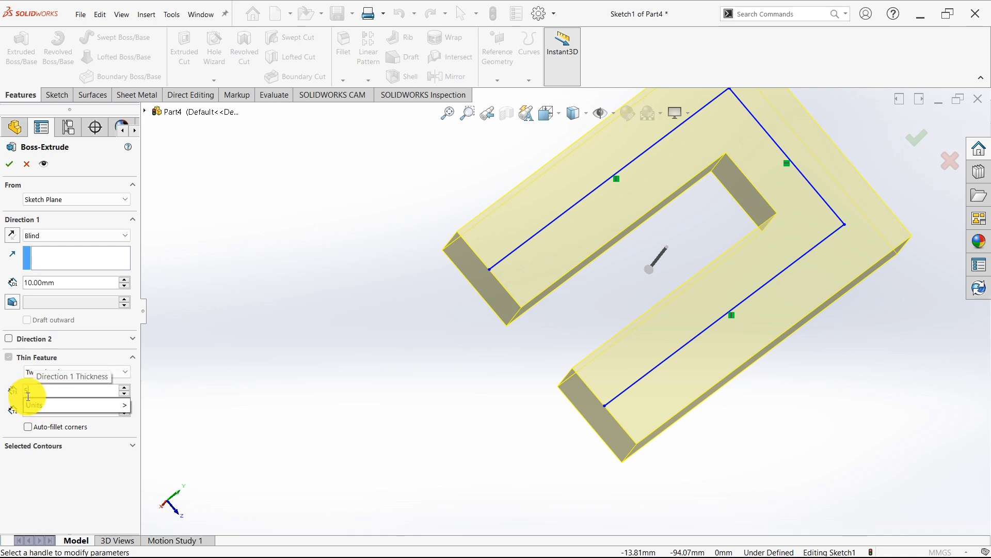
key(Return)
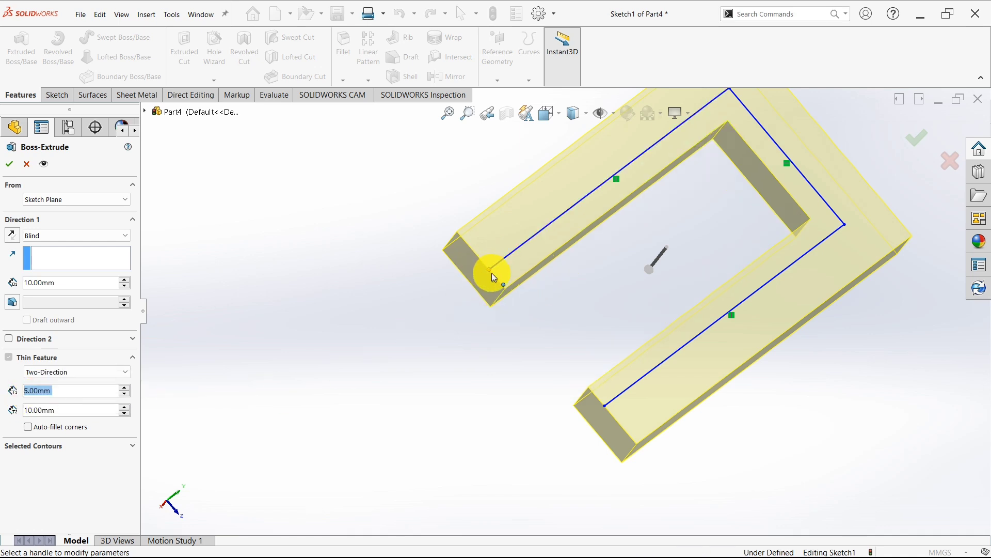
click(60, 409)
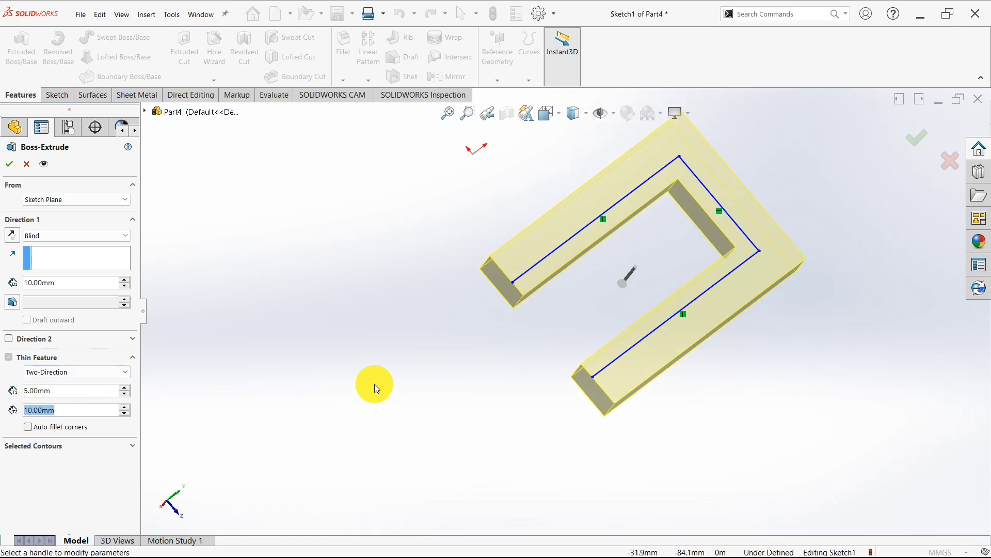
Step: Switch the thin wall type to Mid-Plane, centred on the open profile, and finish the thin extrusion
click(63, 373)
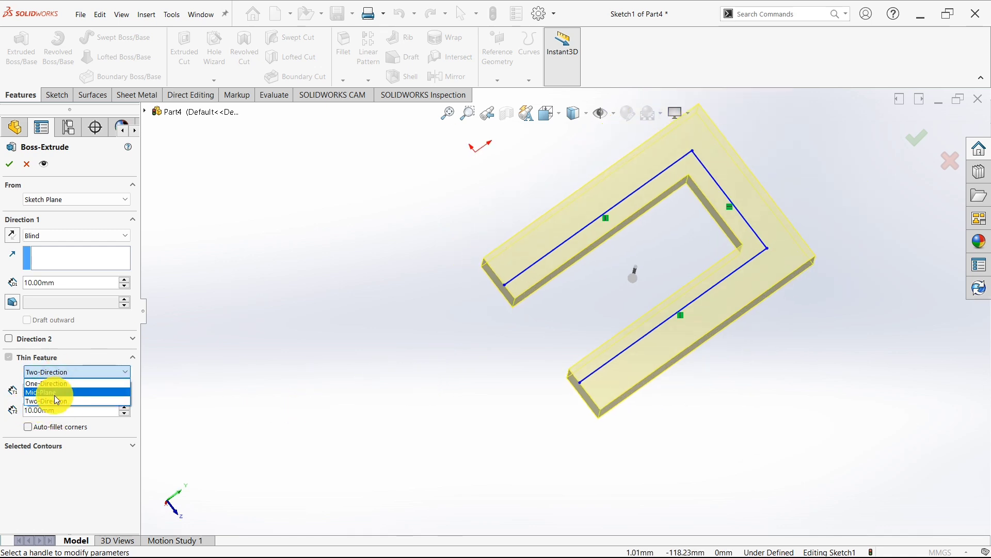
click(47, 393)
click(61, 392)
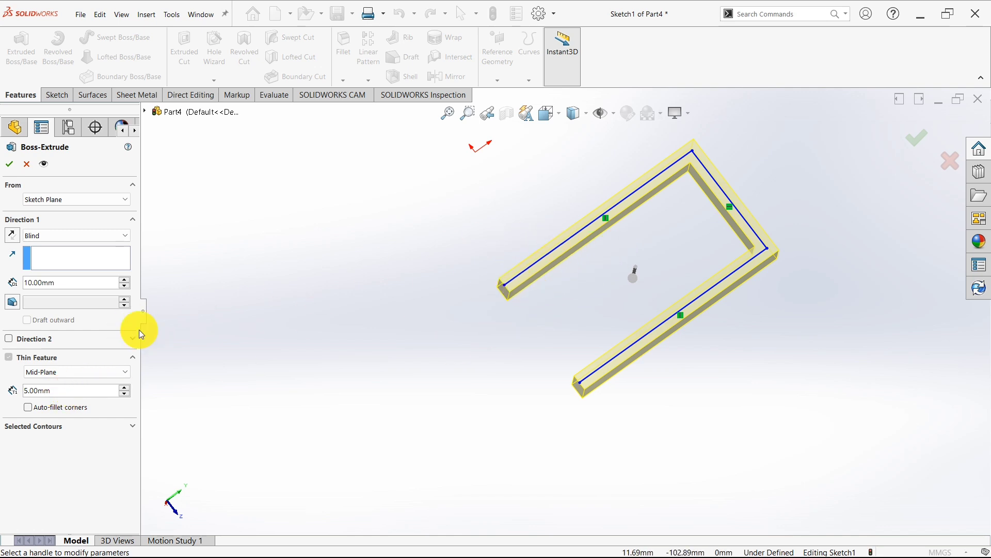
scroll(541, 295, down, 3)
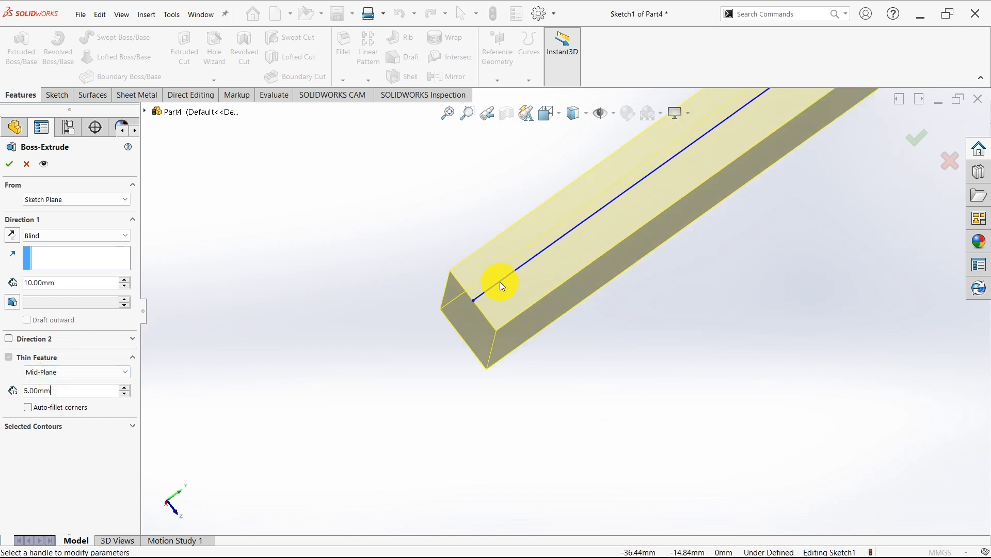
scroll(522, 333, up, 5)
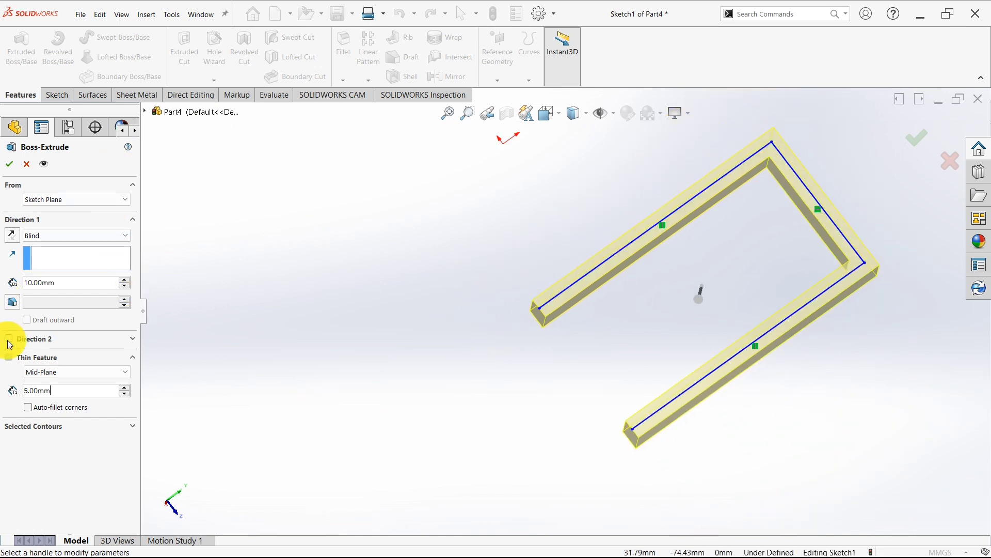
middle_drag(618, 397, 588, 381)
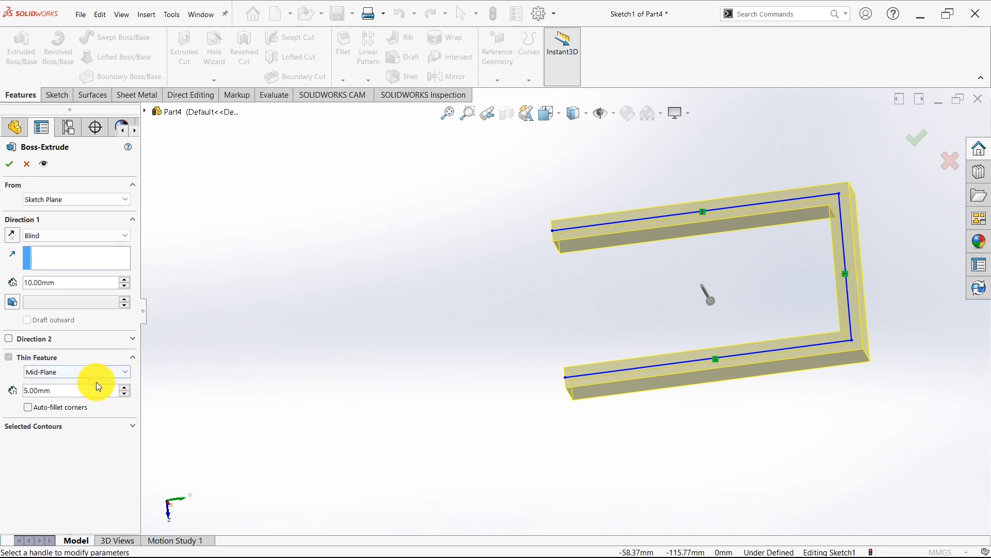
click(10, 168)
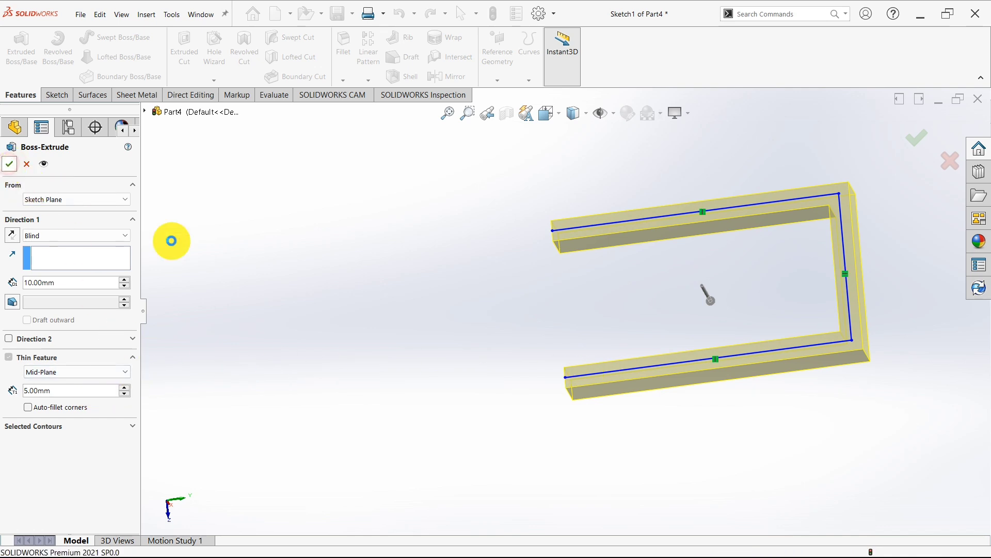
middle_drag(665, 359, 568, 323)
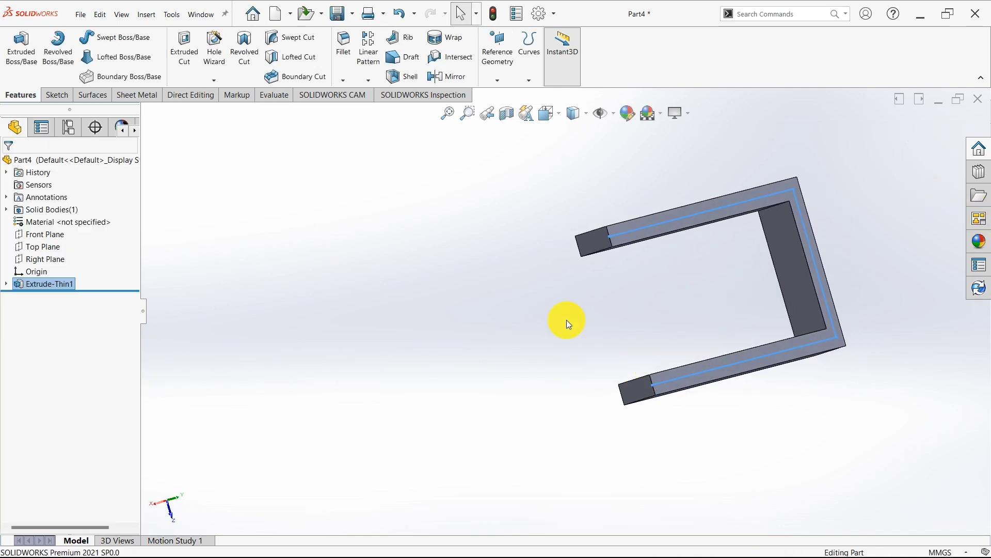